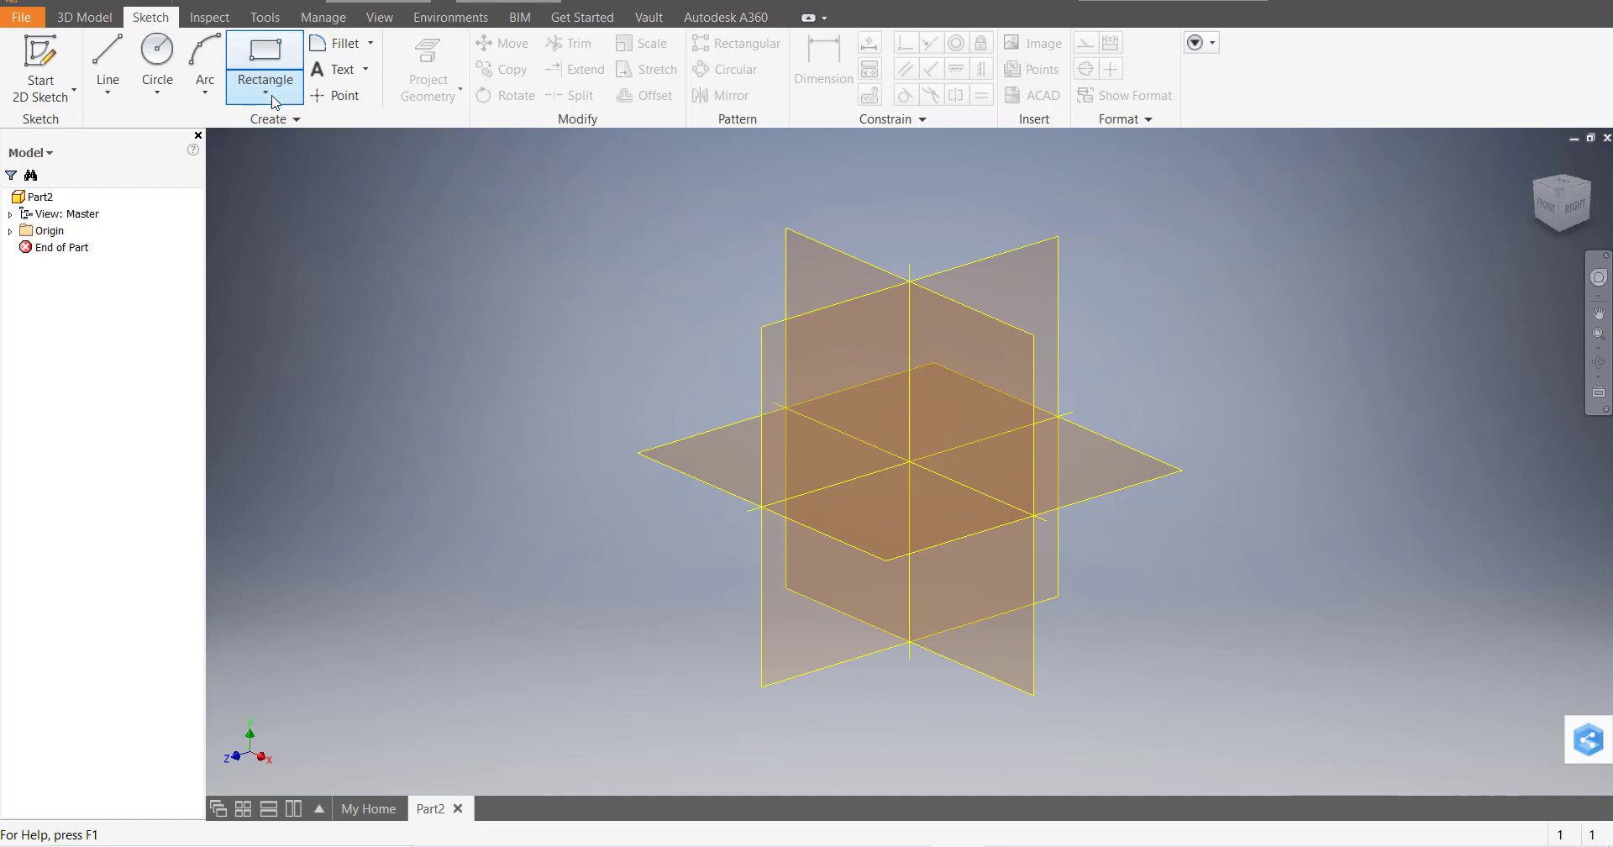
# Start Sketch1 on the XY plane of Part2 using the Rectangle tool
pyautogui.click(265, 92)
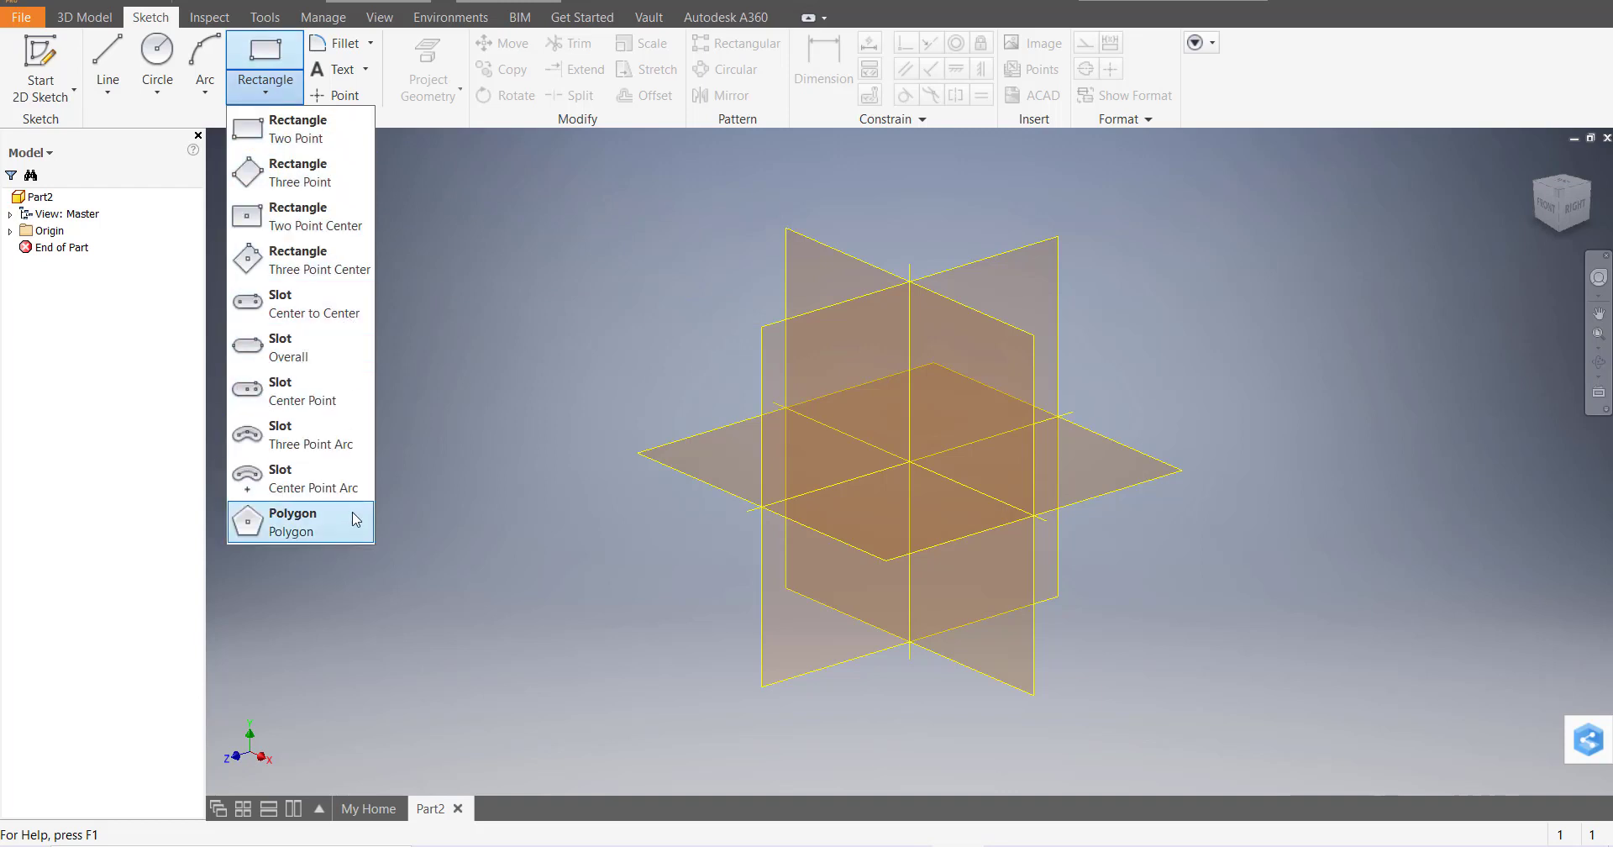
pyautogui.click(554, 303)
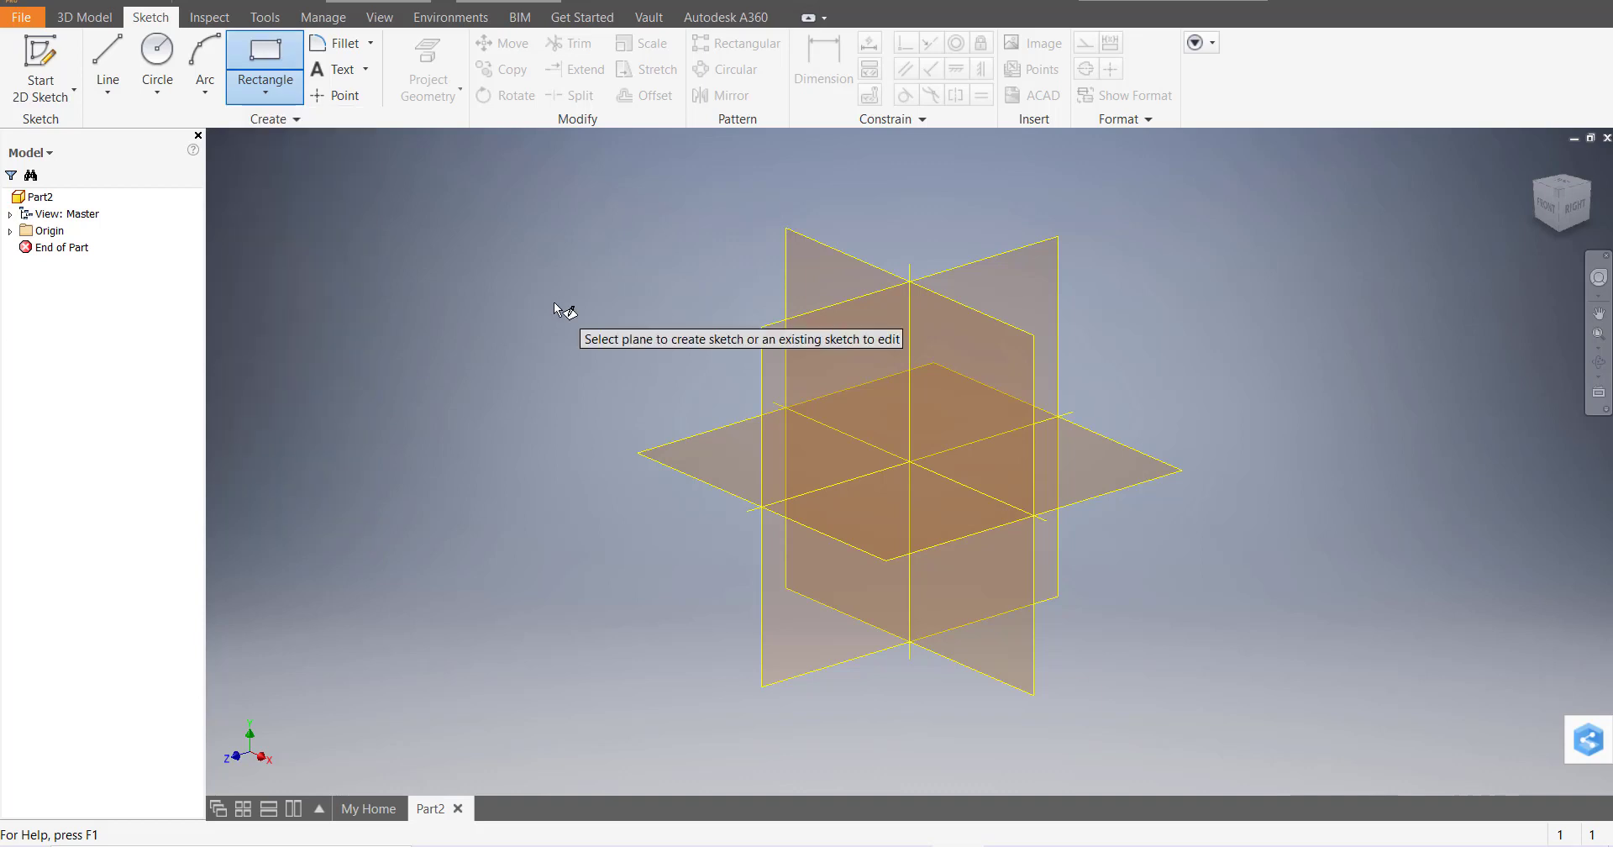
pyautogui.click(842, 263)
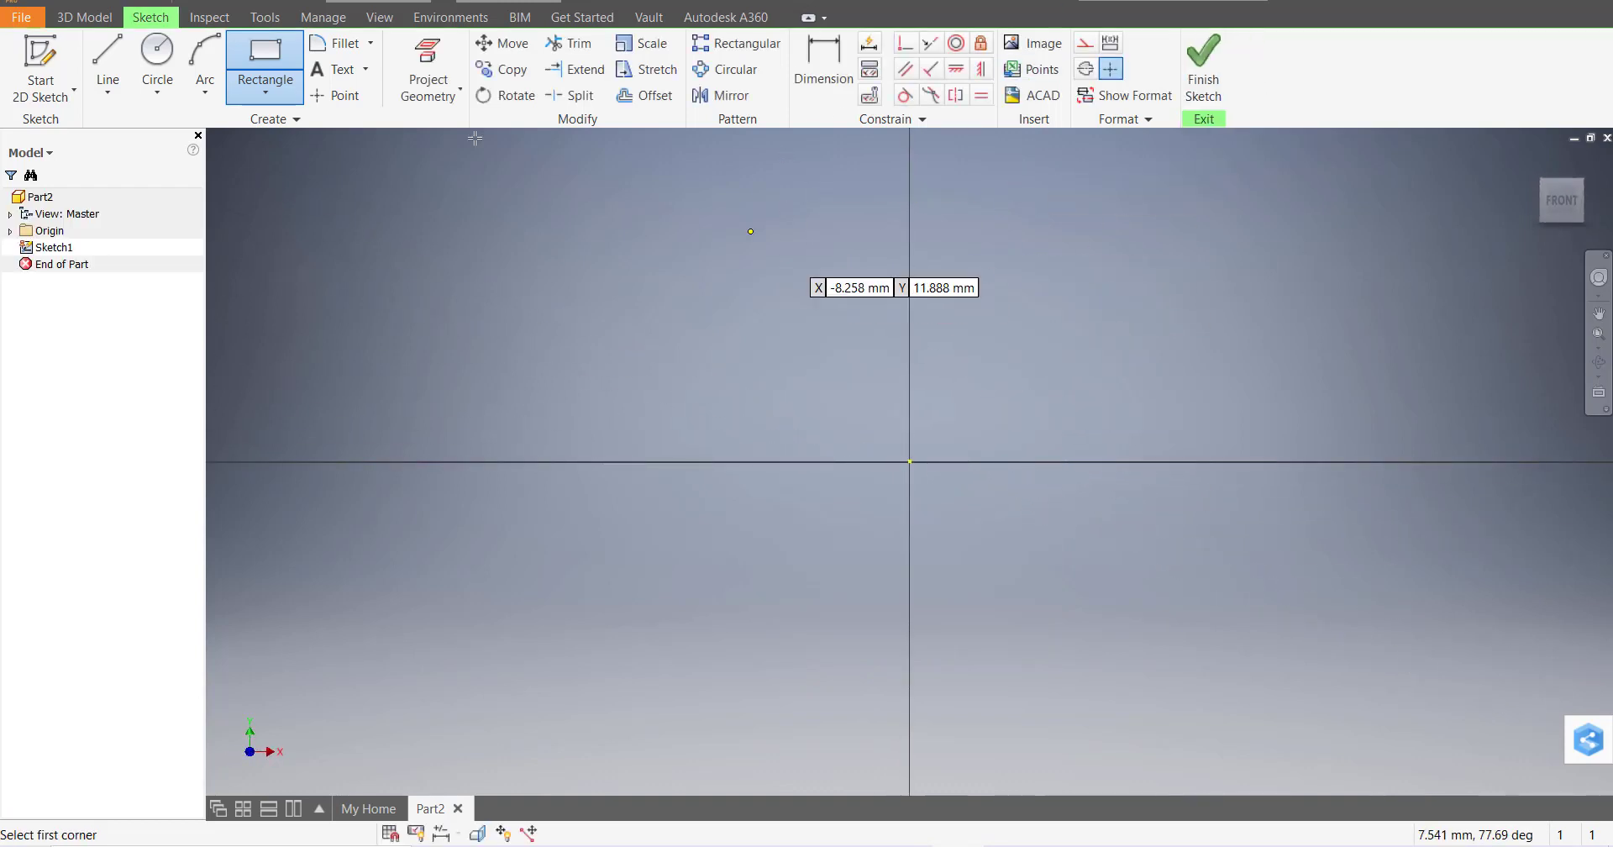
# Draw a two-point rectangle 15 mm wide above-left of the origin
pyautogui.click(274, 94)
pyautogui.click(287, 139)
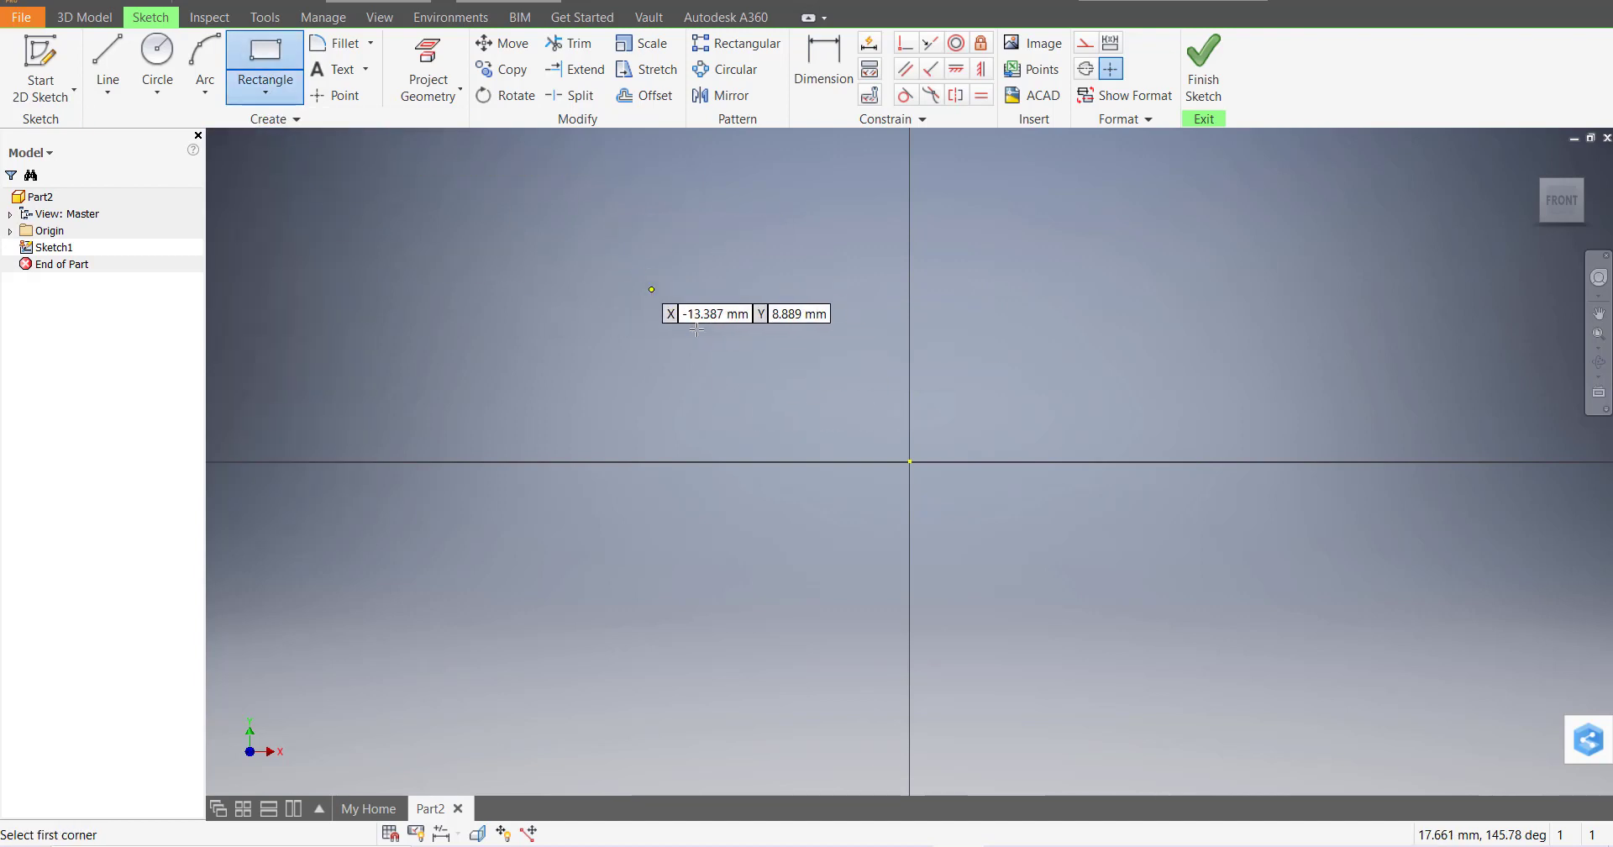
pyautogui.click(625, 272)
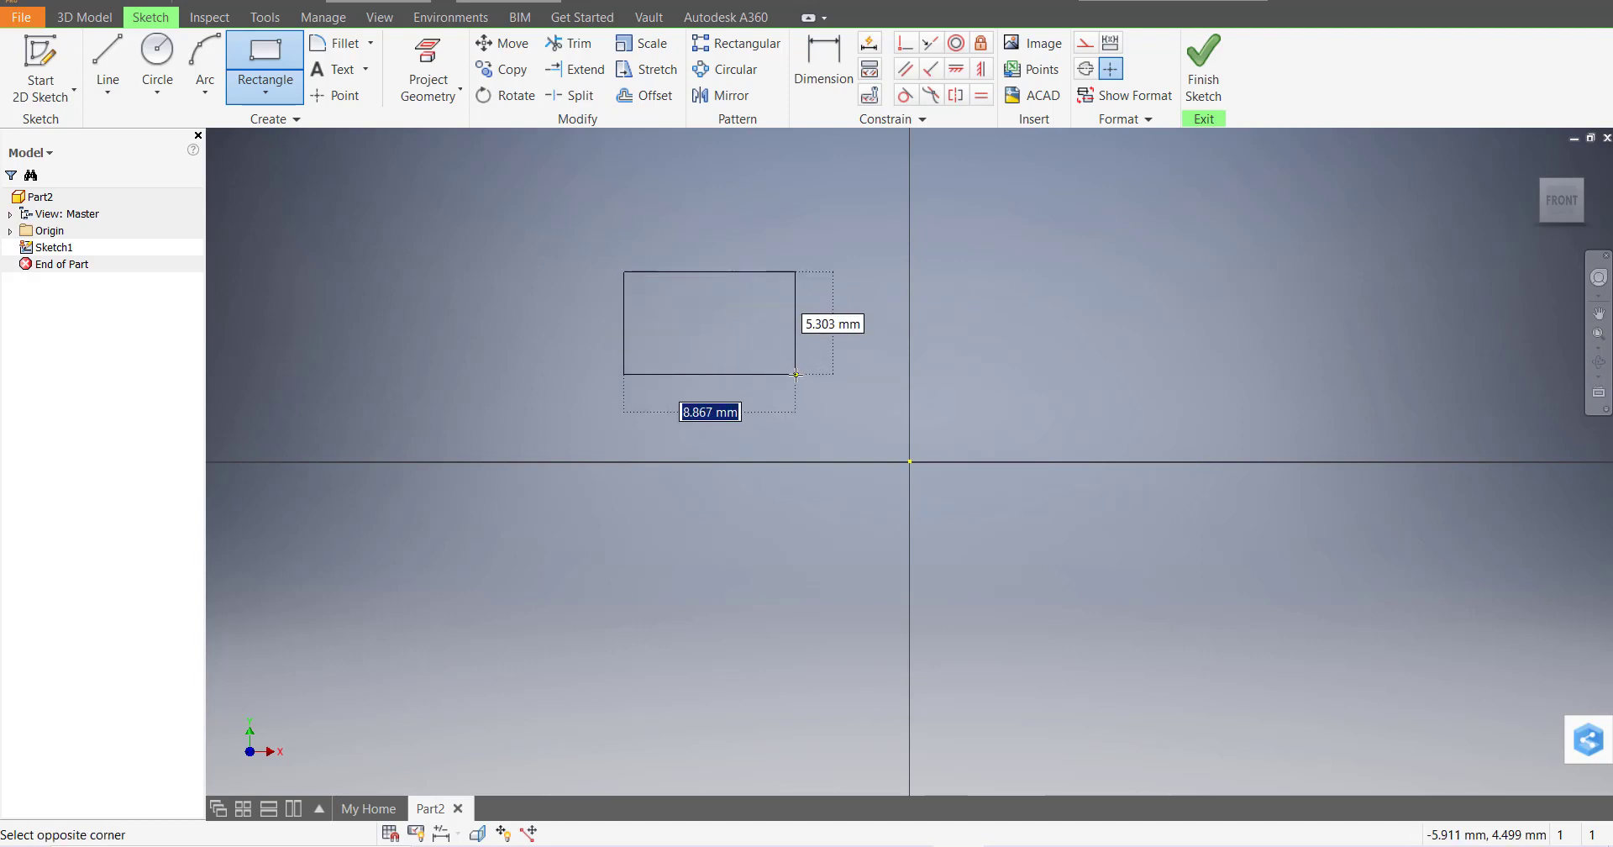
pyautogui.write('15')
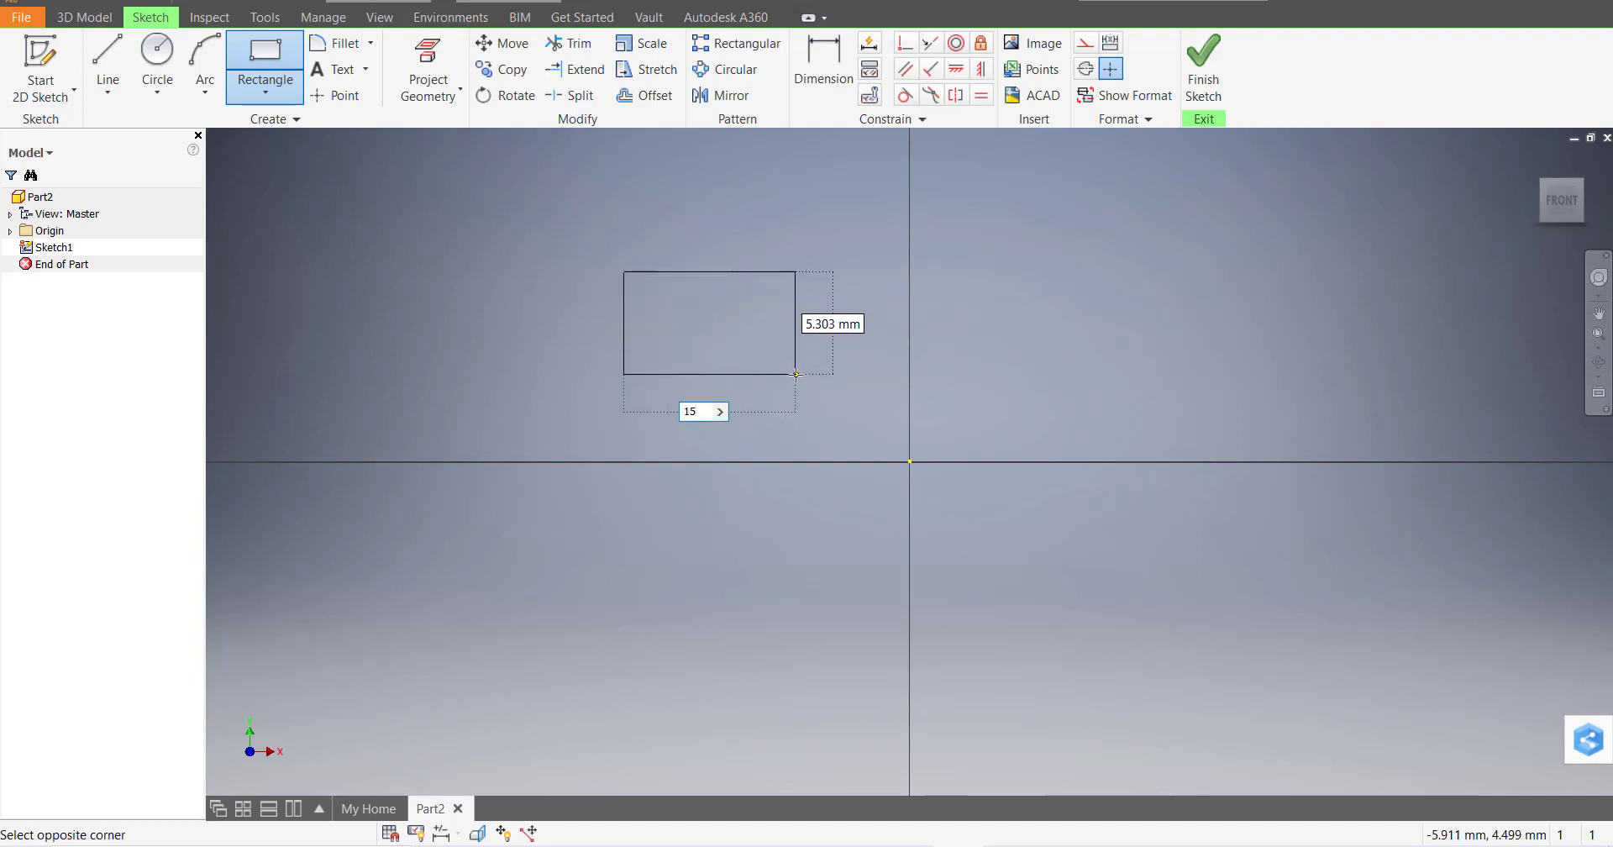
pyautogui.press('Return')
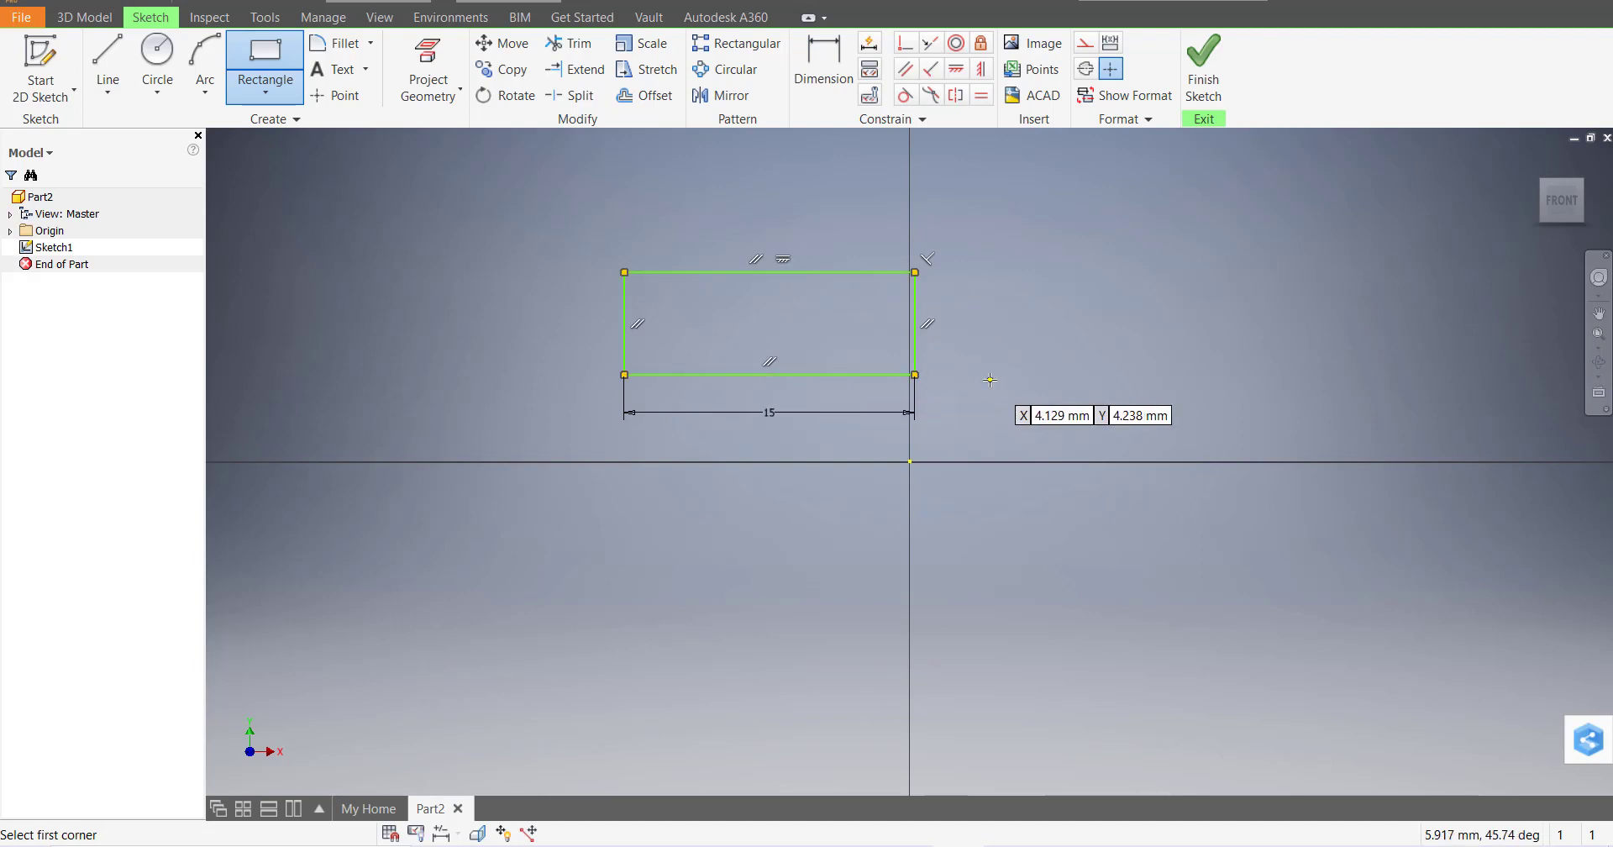
pyautogui.press('Escape')
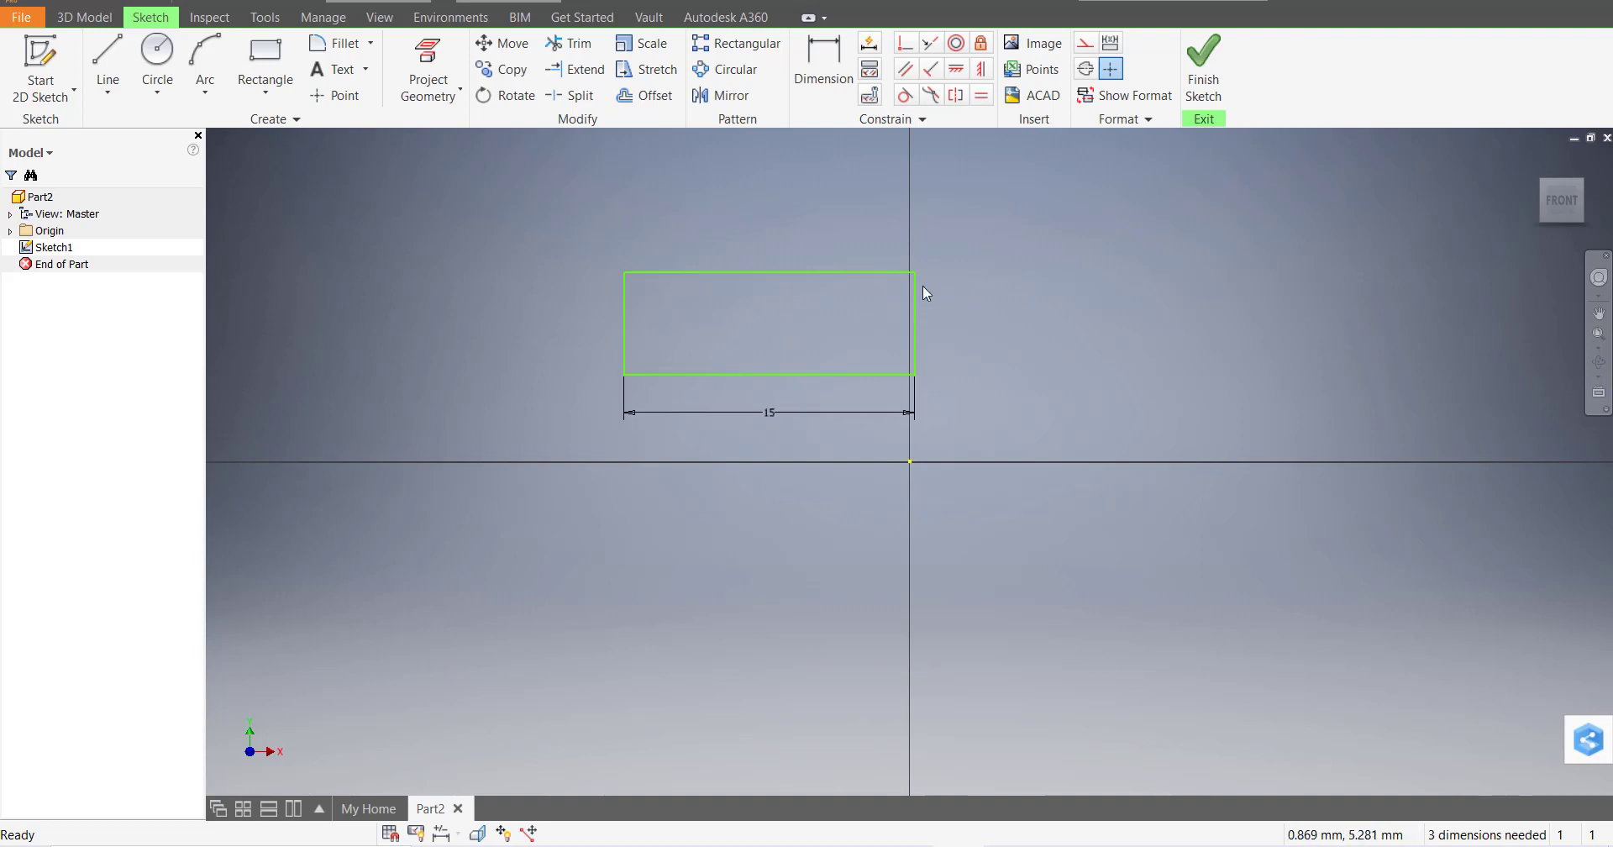
# Dimension the rectangle's right edge to a height of 6 mm
pyautogui.press('d')
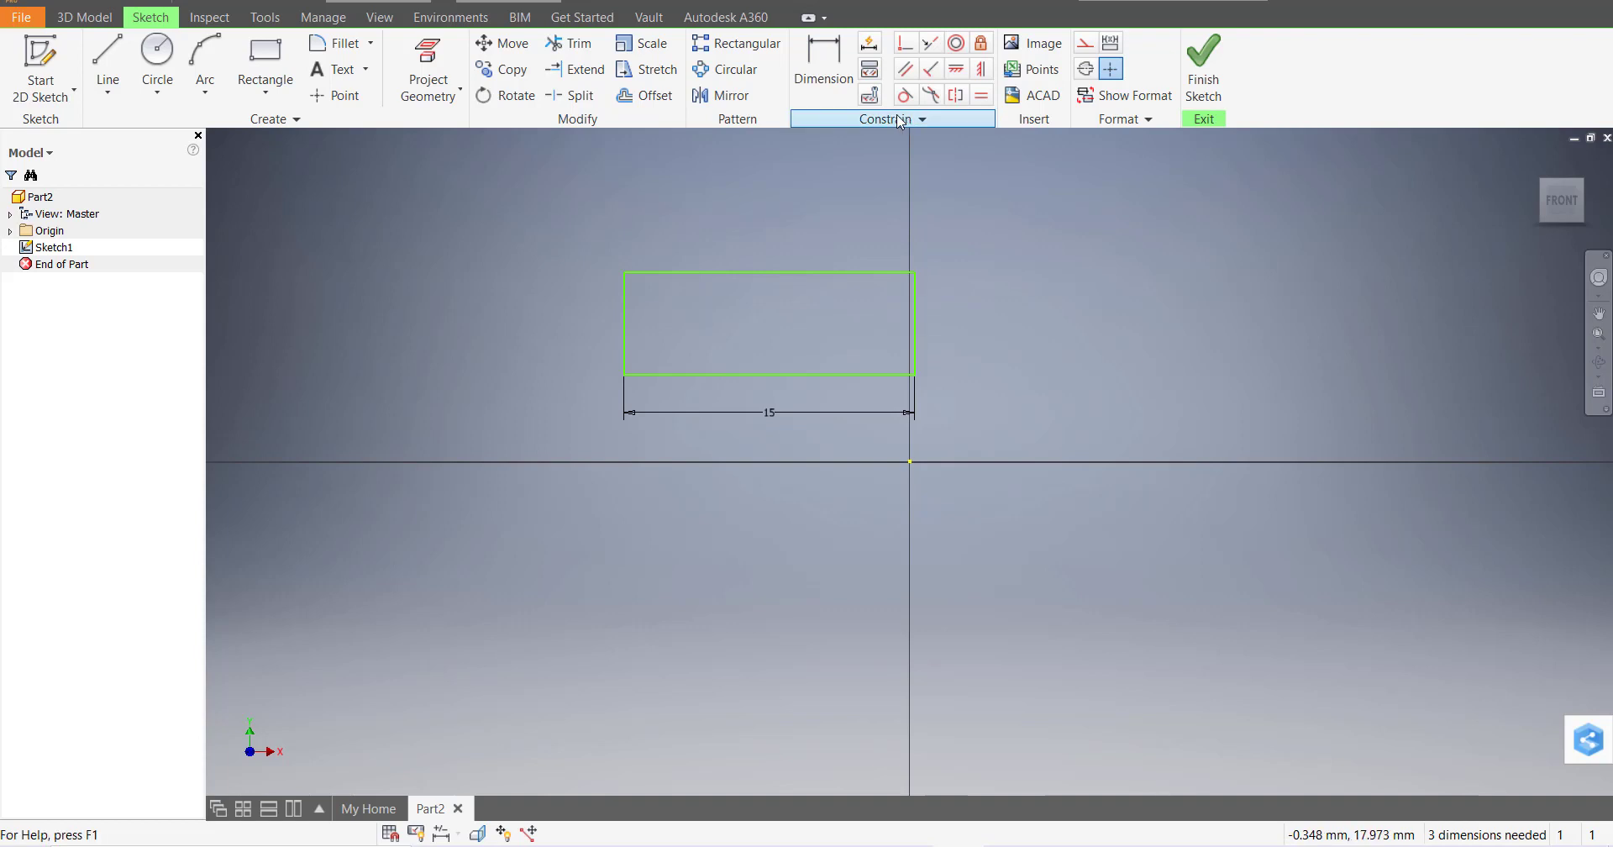
pyautogui.click(918, 316)
pyautogui.click(978, 323)
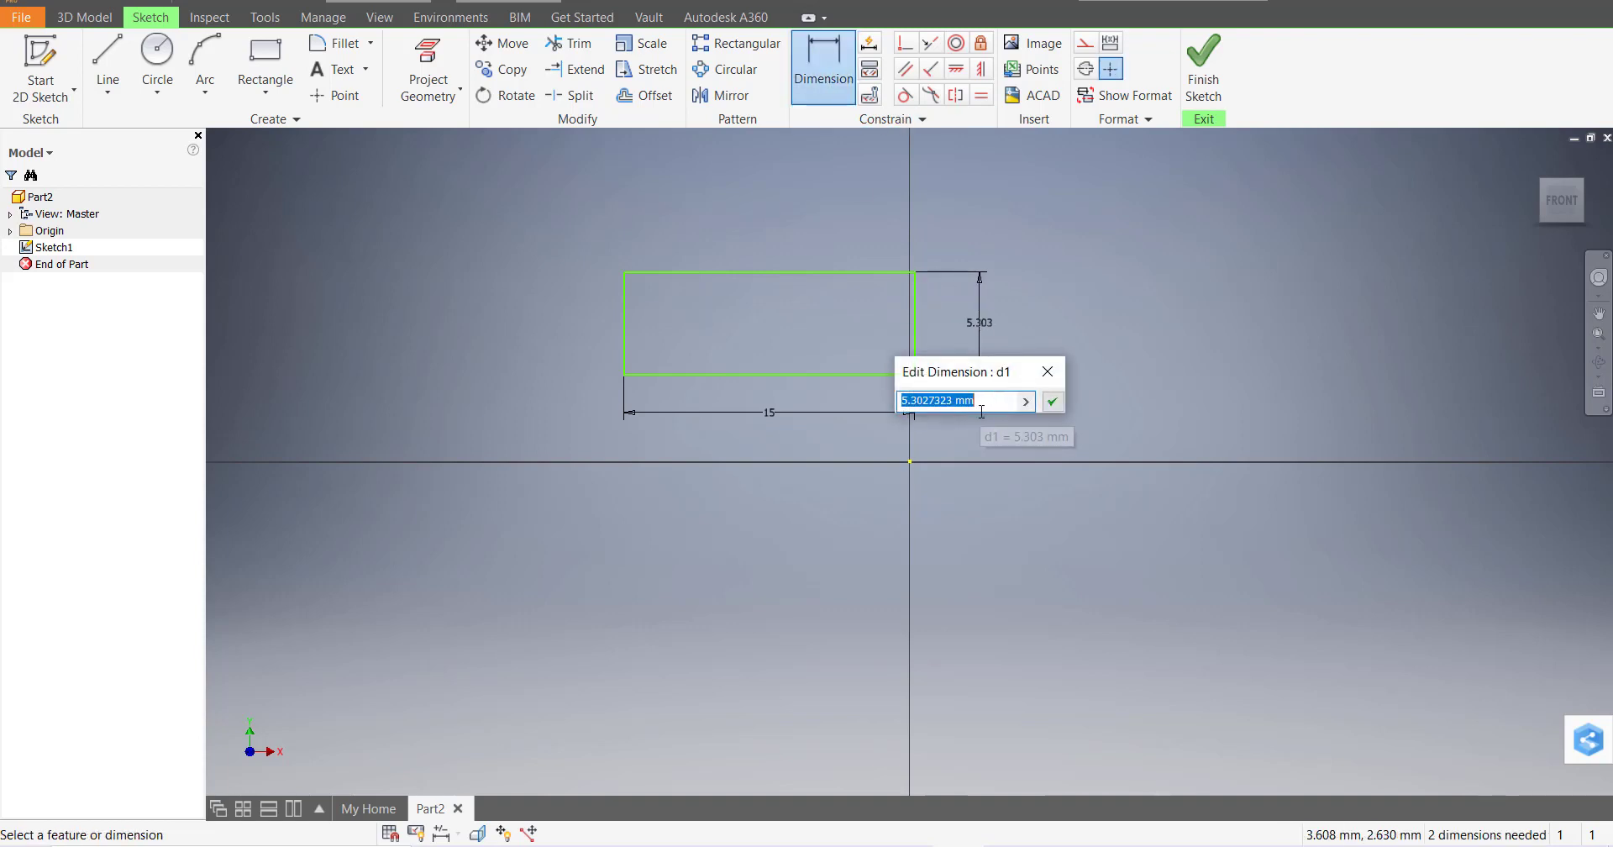
pyautogui.write('6')
pyautogui.press('Return')
pyautogui.press('Escape')
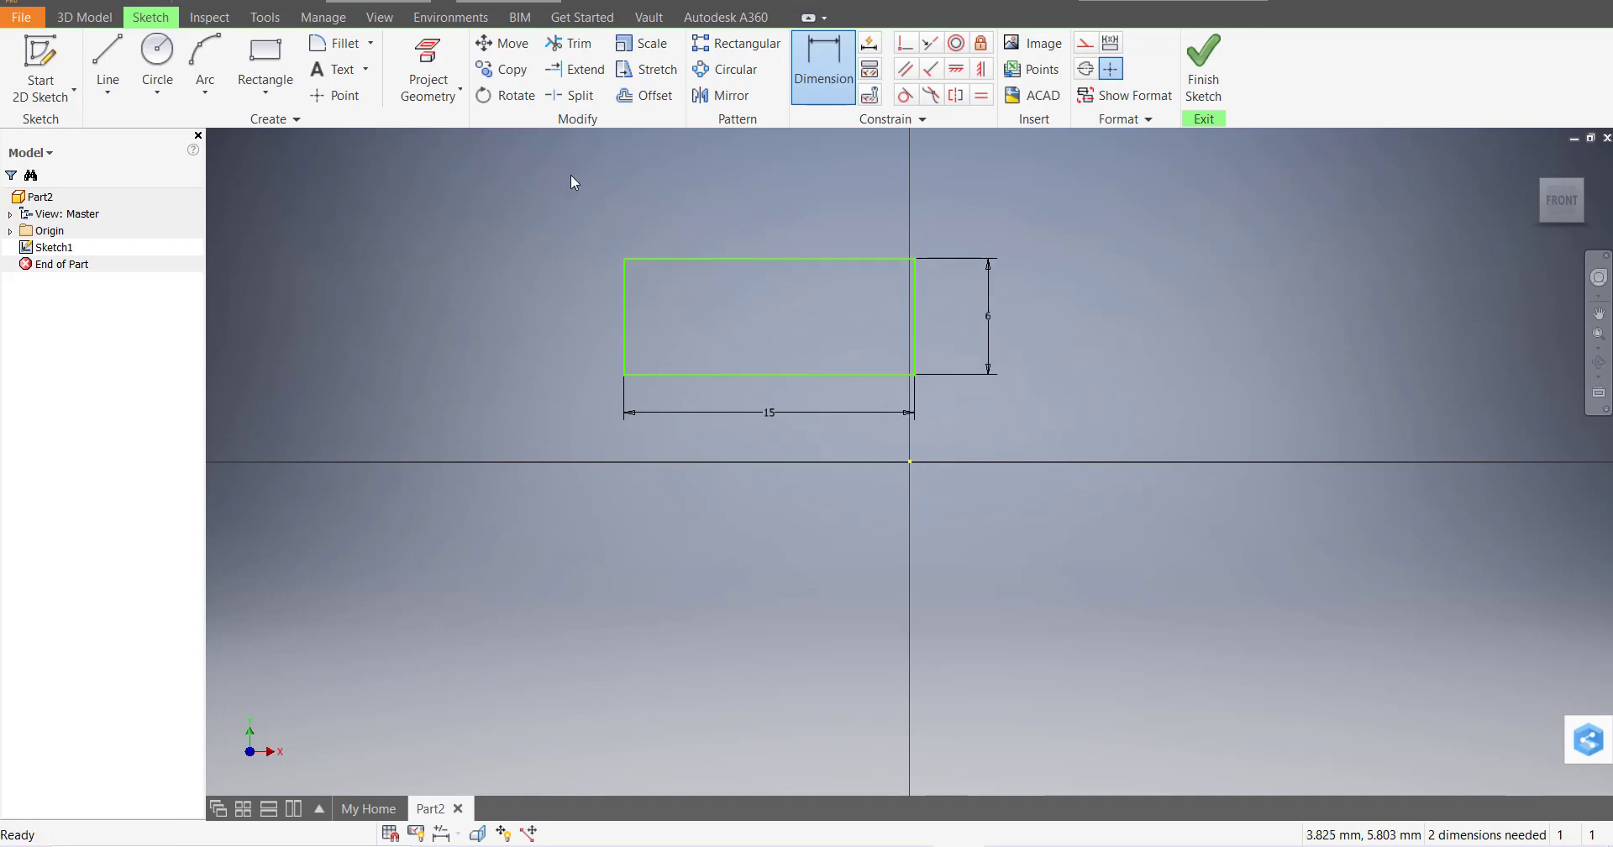
# Draw a three-point rectangle 15 × 6 mm to the right of the origin
pyautogui.click(265, 91)
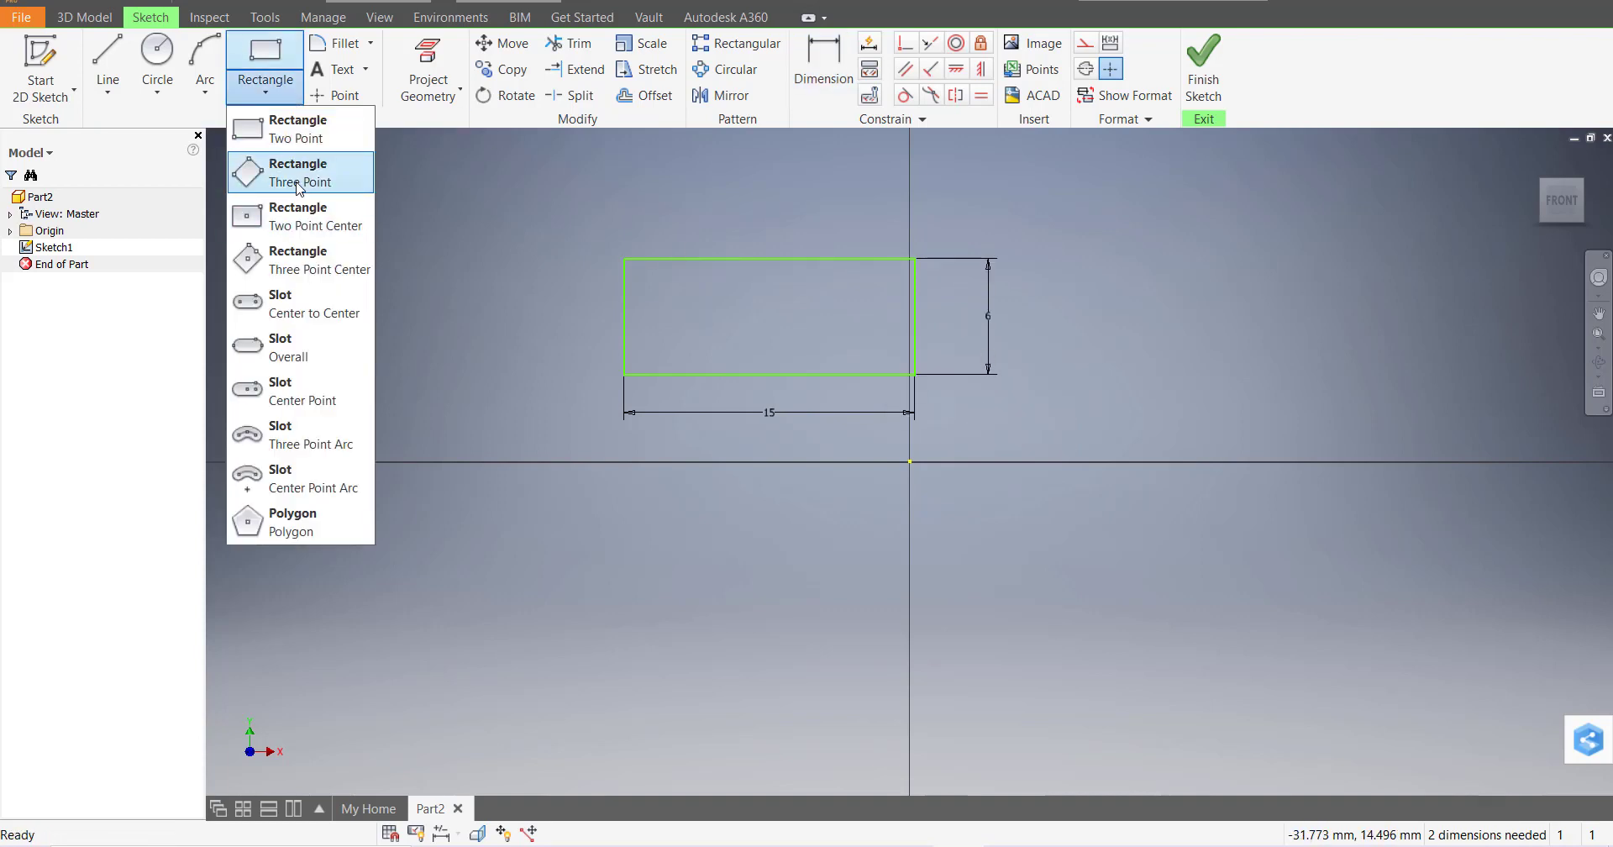
pyautogui.click(294, 171)
pyautogui.click(1130, 336)
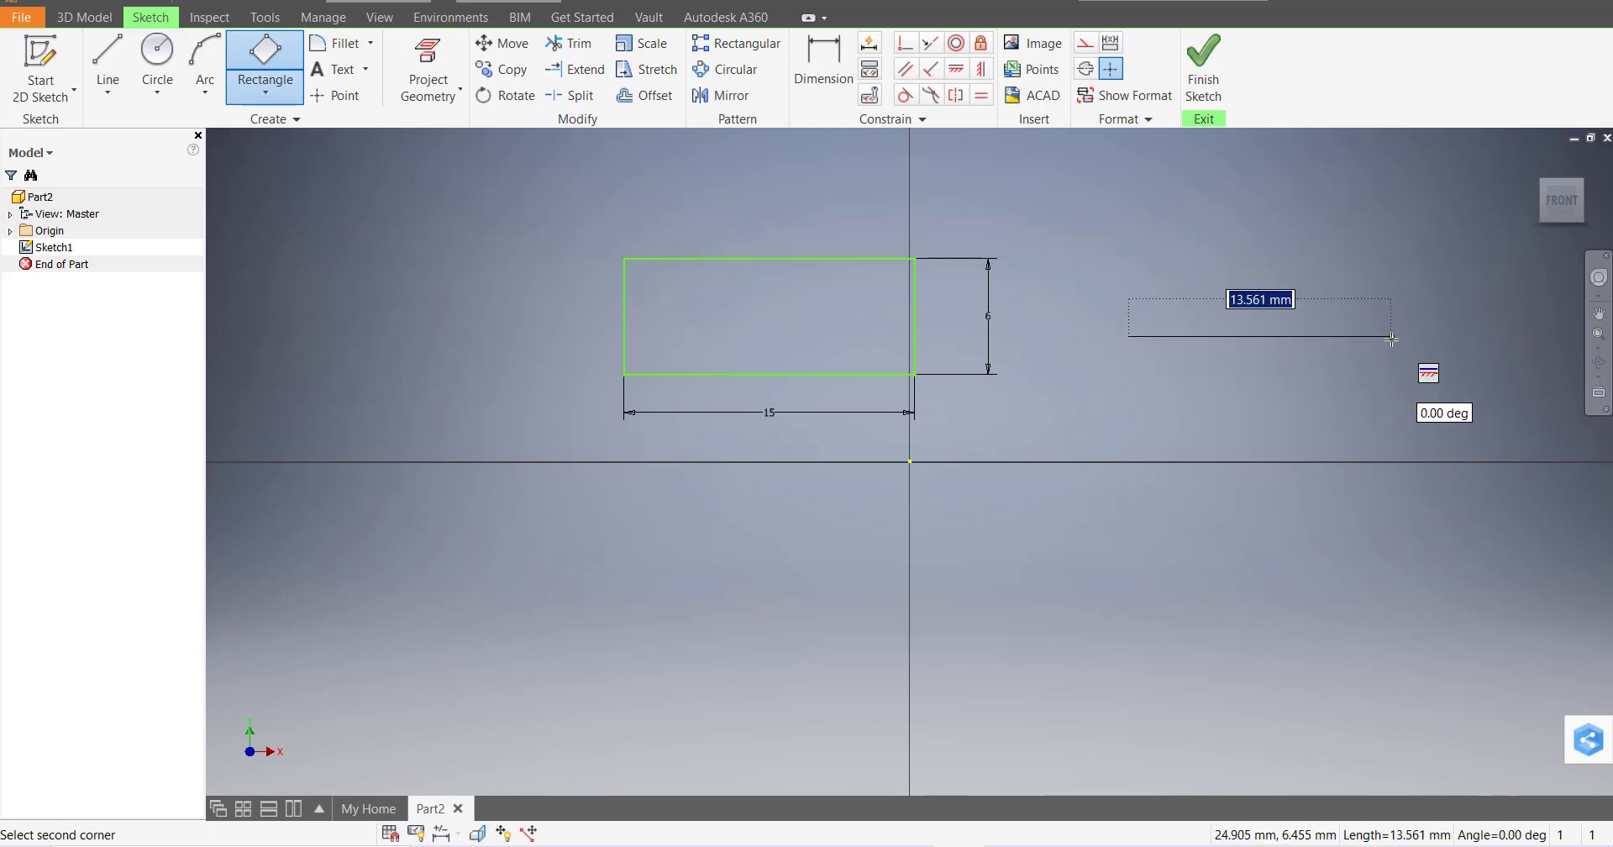
pyautogui.write('15')
pyautogui.press('Return')
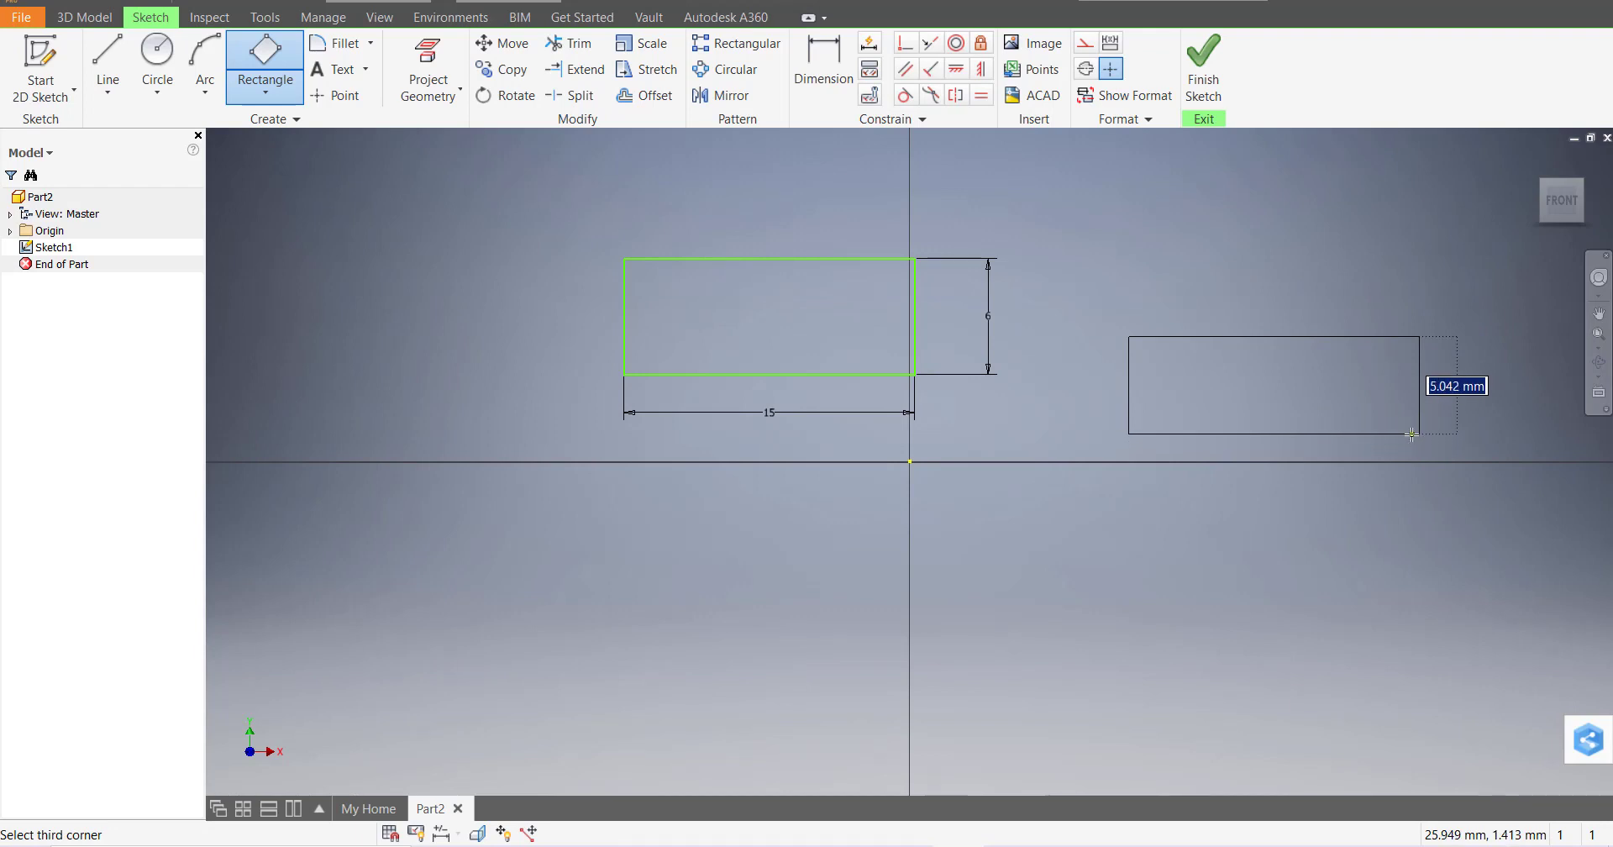
pyautogui.write('6')
pyautogui.press('Return')
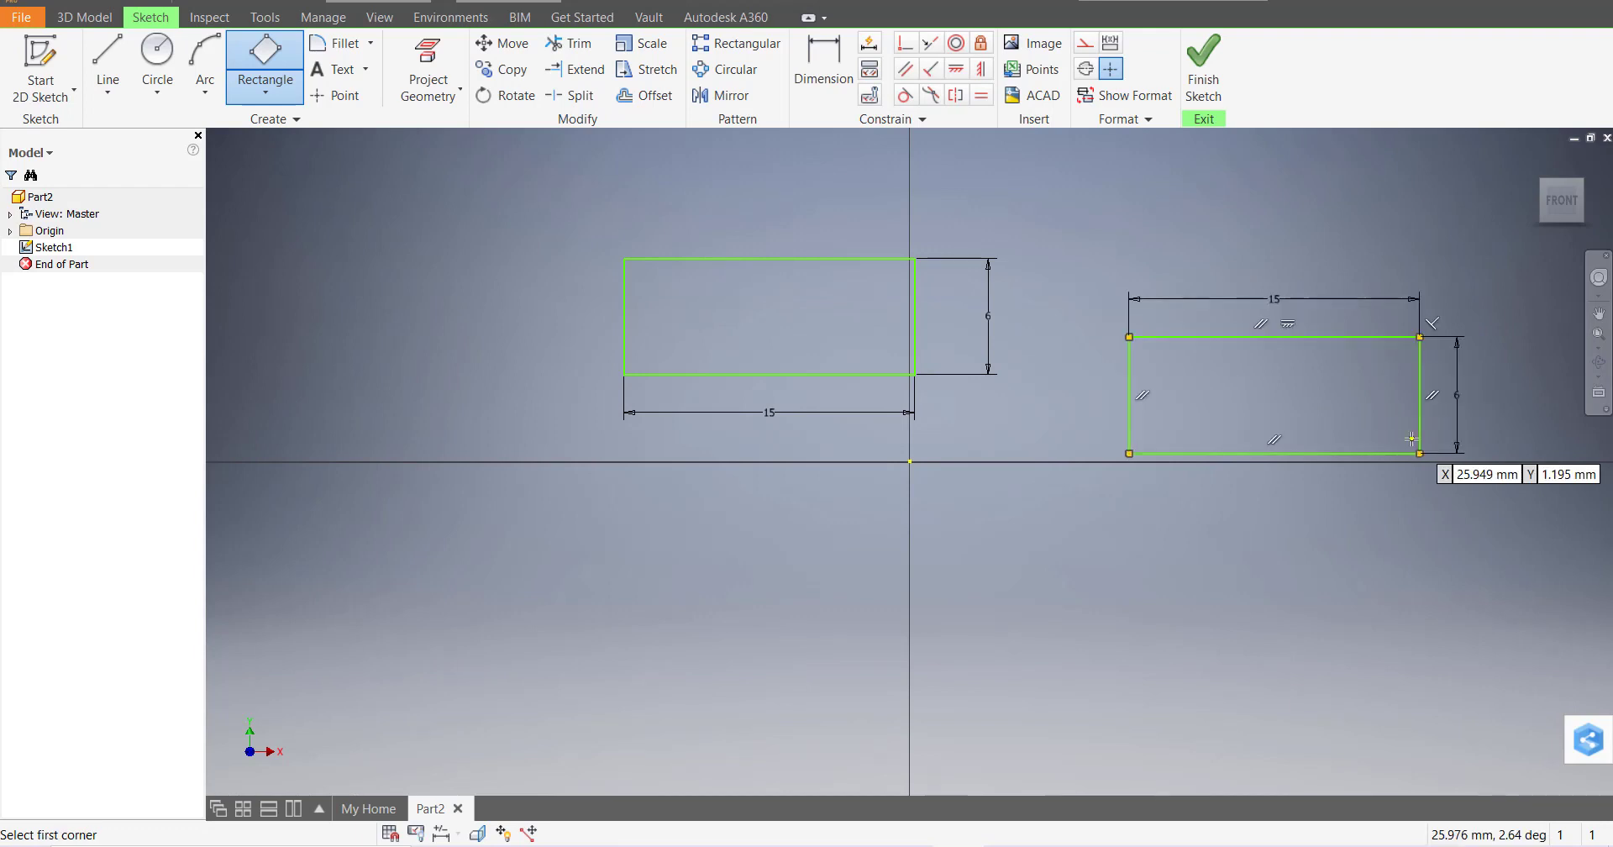
pyautogui.press('Escape')
pyautogui.scroll(4, 1470, 421)
pyautogui.scroll(-7, 1554, 424)
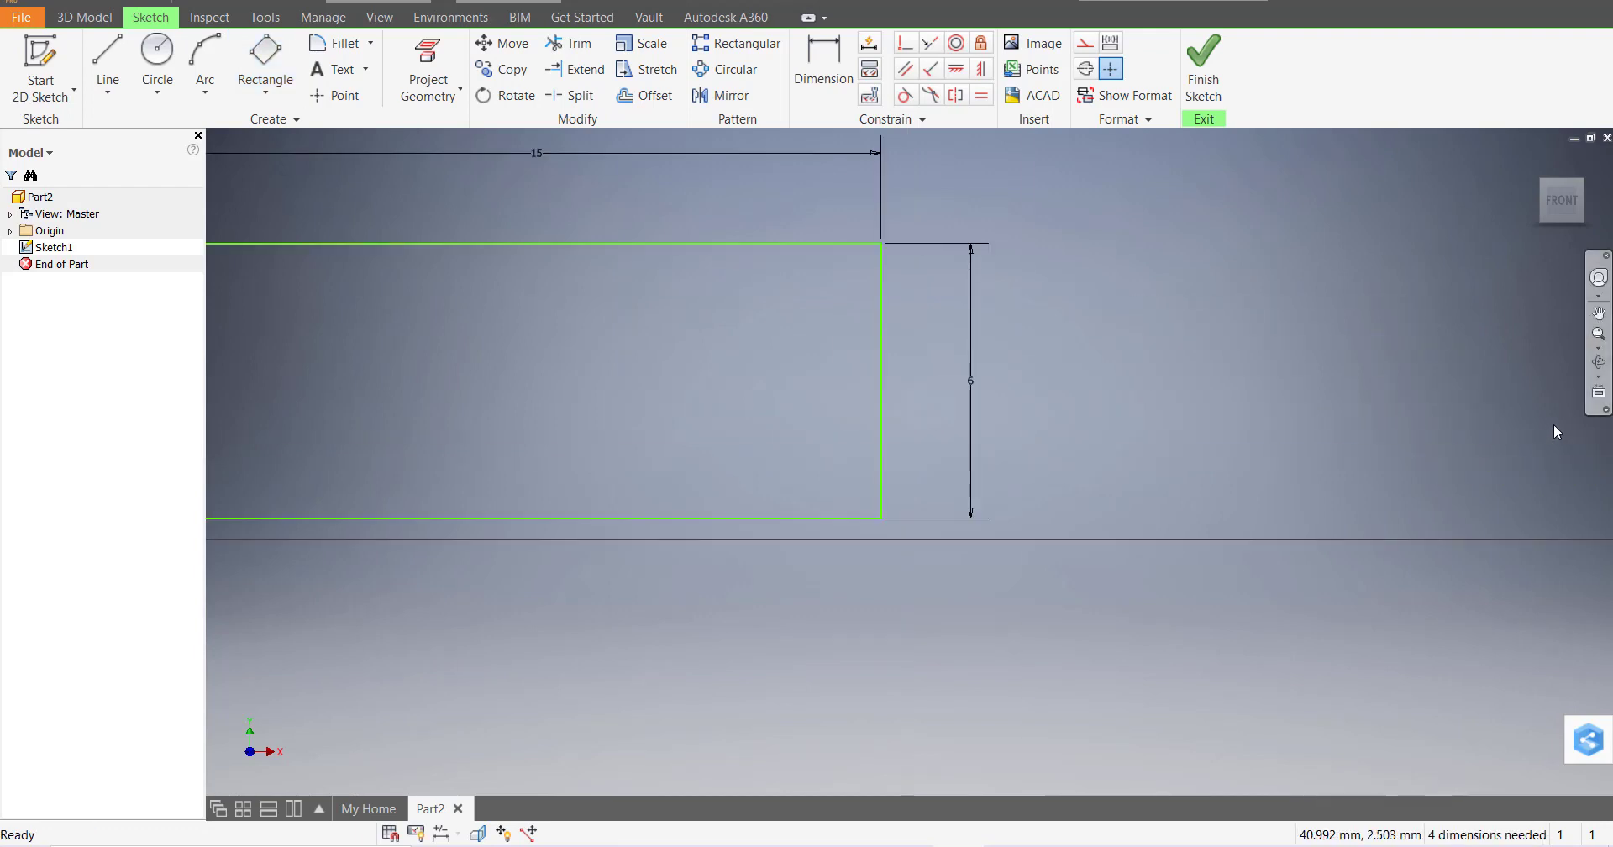
pyautogui.scroll(2, 1225, 380)
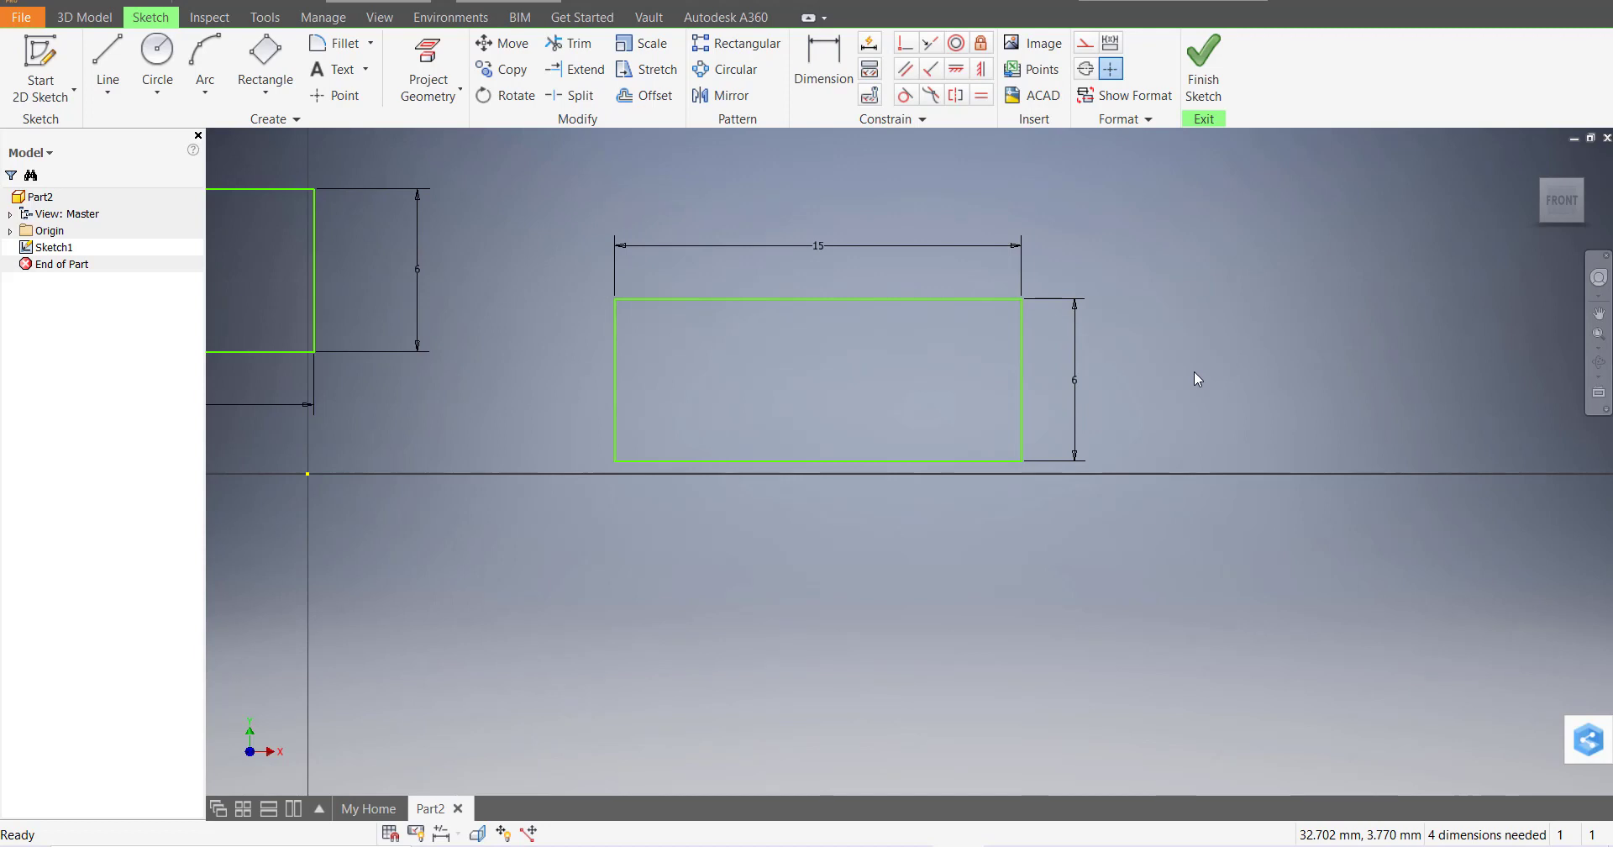
# Draw a two-point centre rectangle 15 × 6 mm centred below the horizontal axis
pyautogui.click(283, 95)
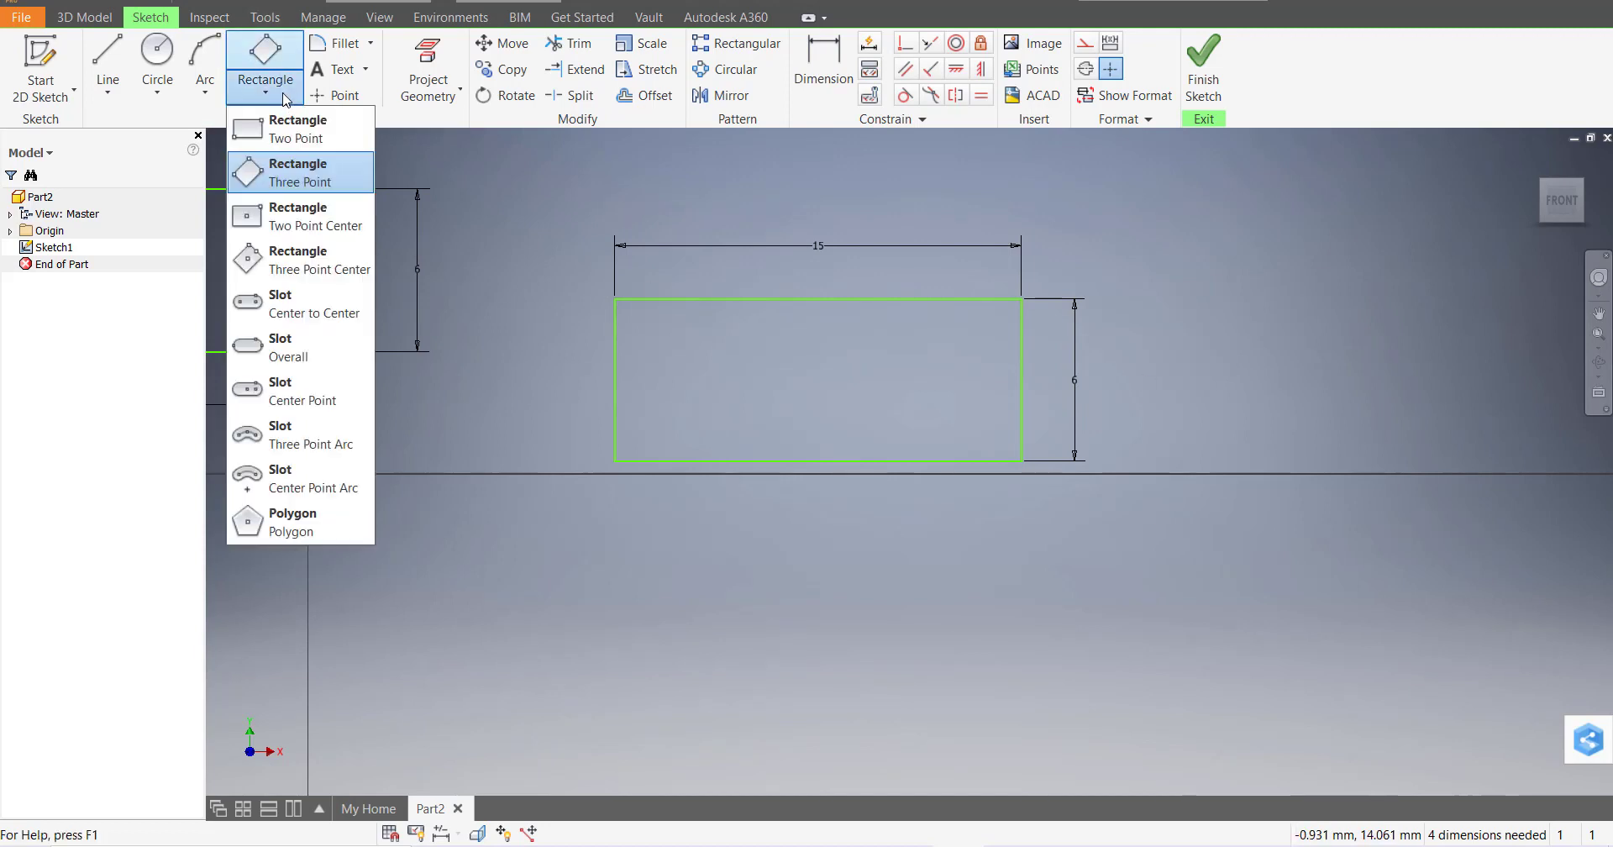
pyautogui.click(328, 227)
pyautogui.scroll(-4, 878, 538)
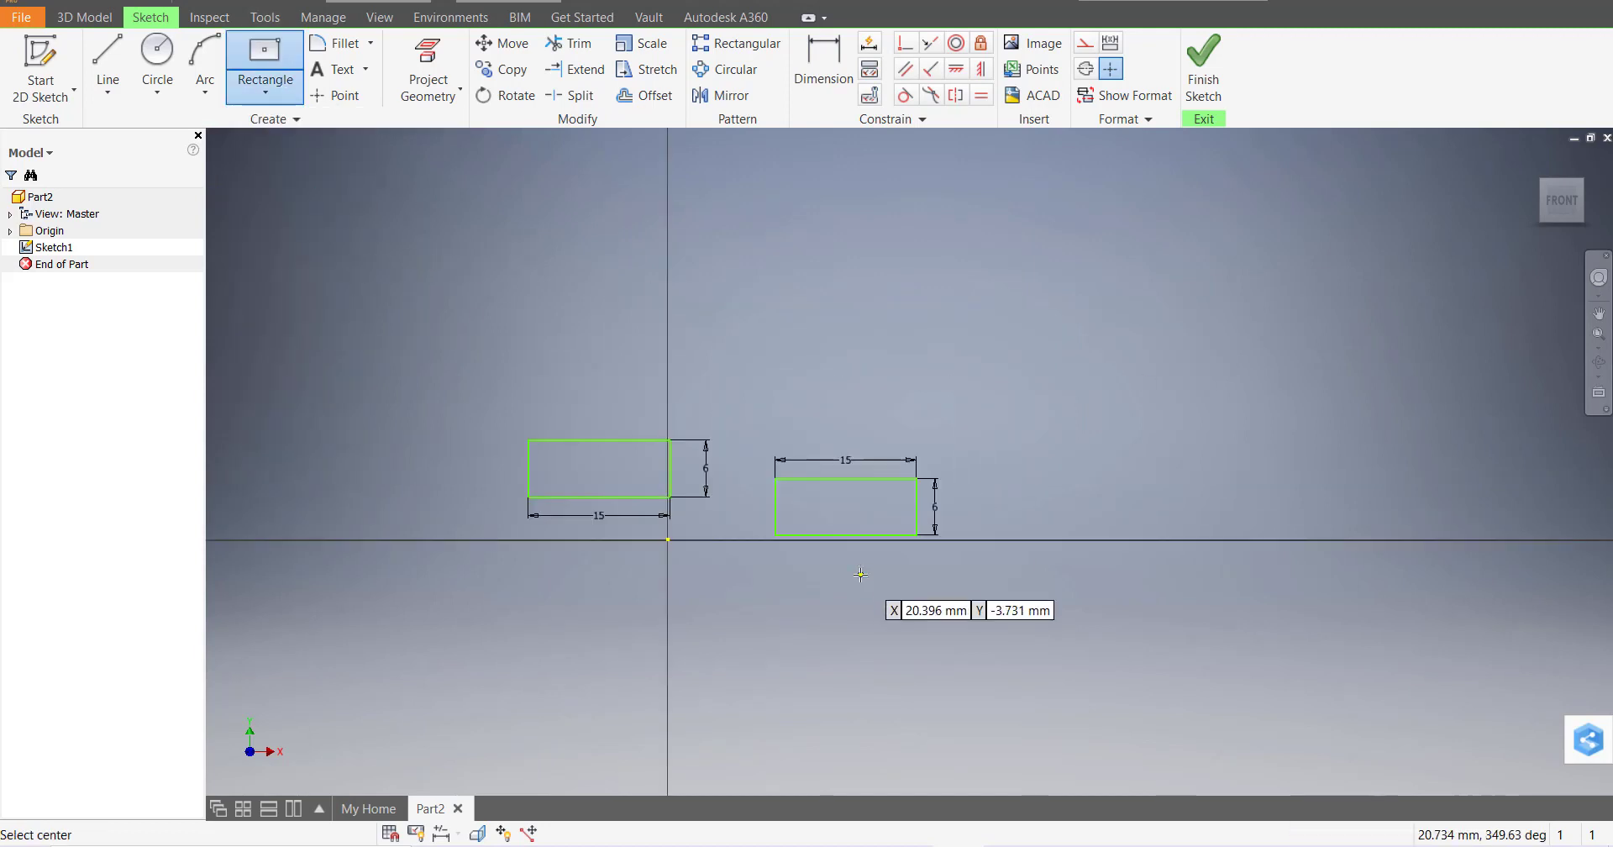
pyautogui.scroll(2, 861, 664)
pyautogui.click(828, 594)
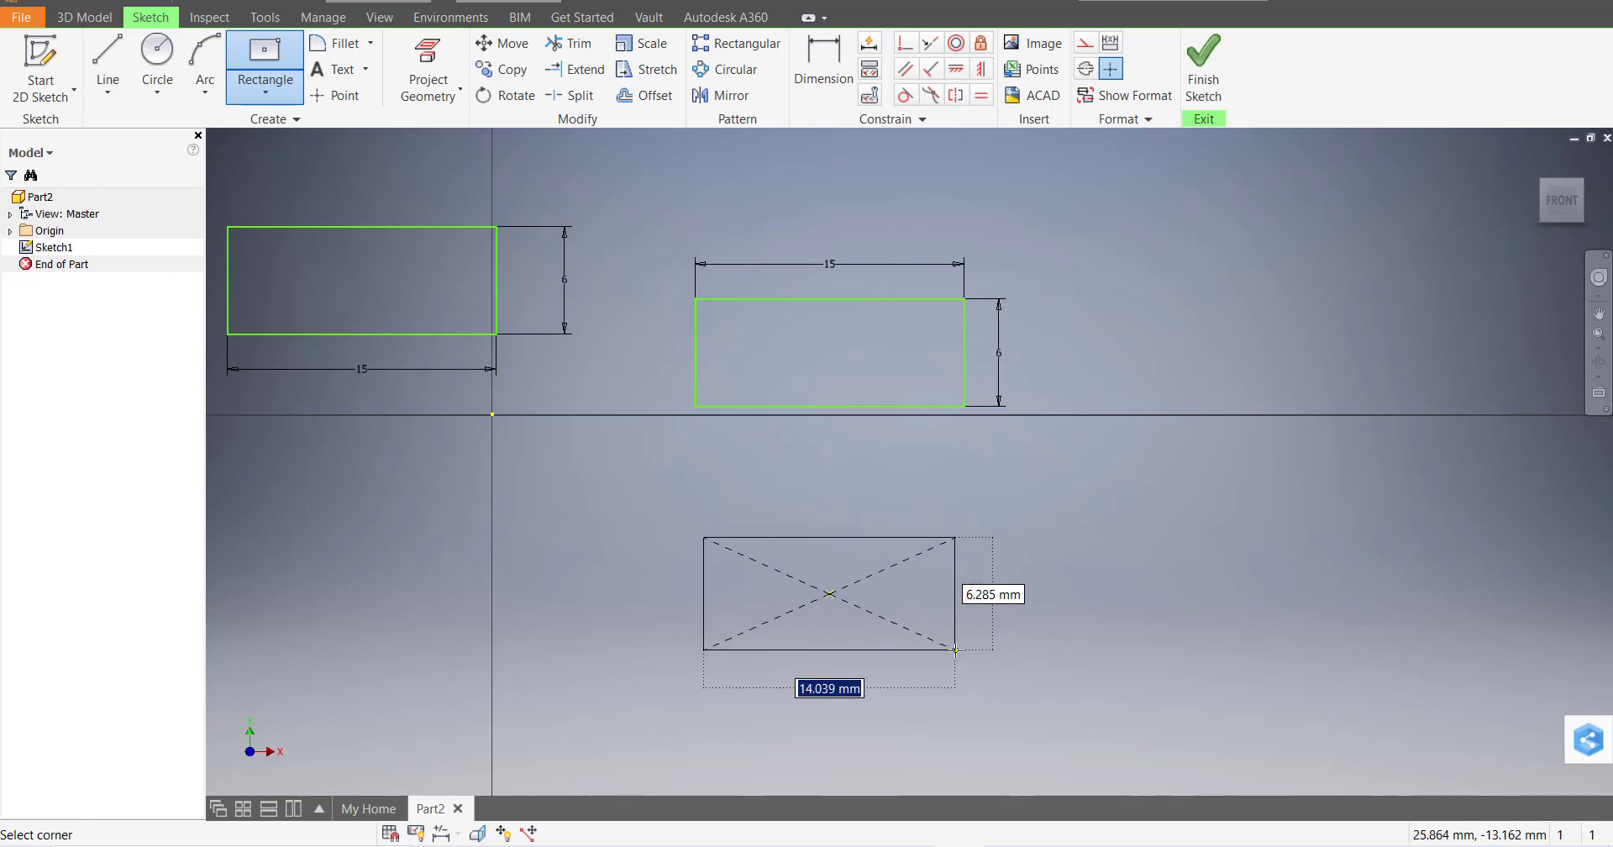
pyautogui.write('15')
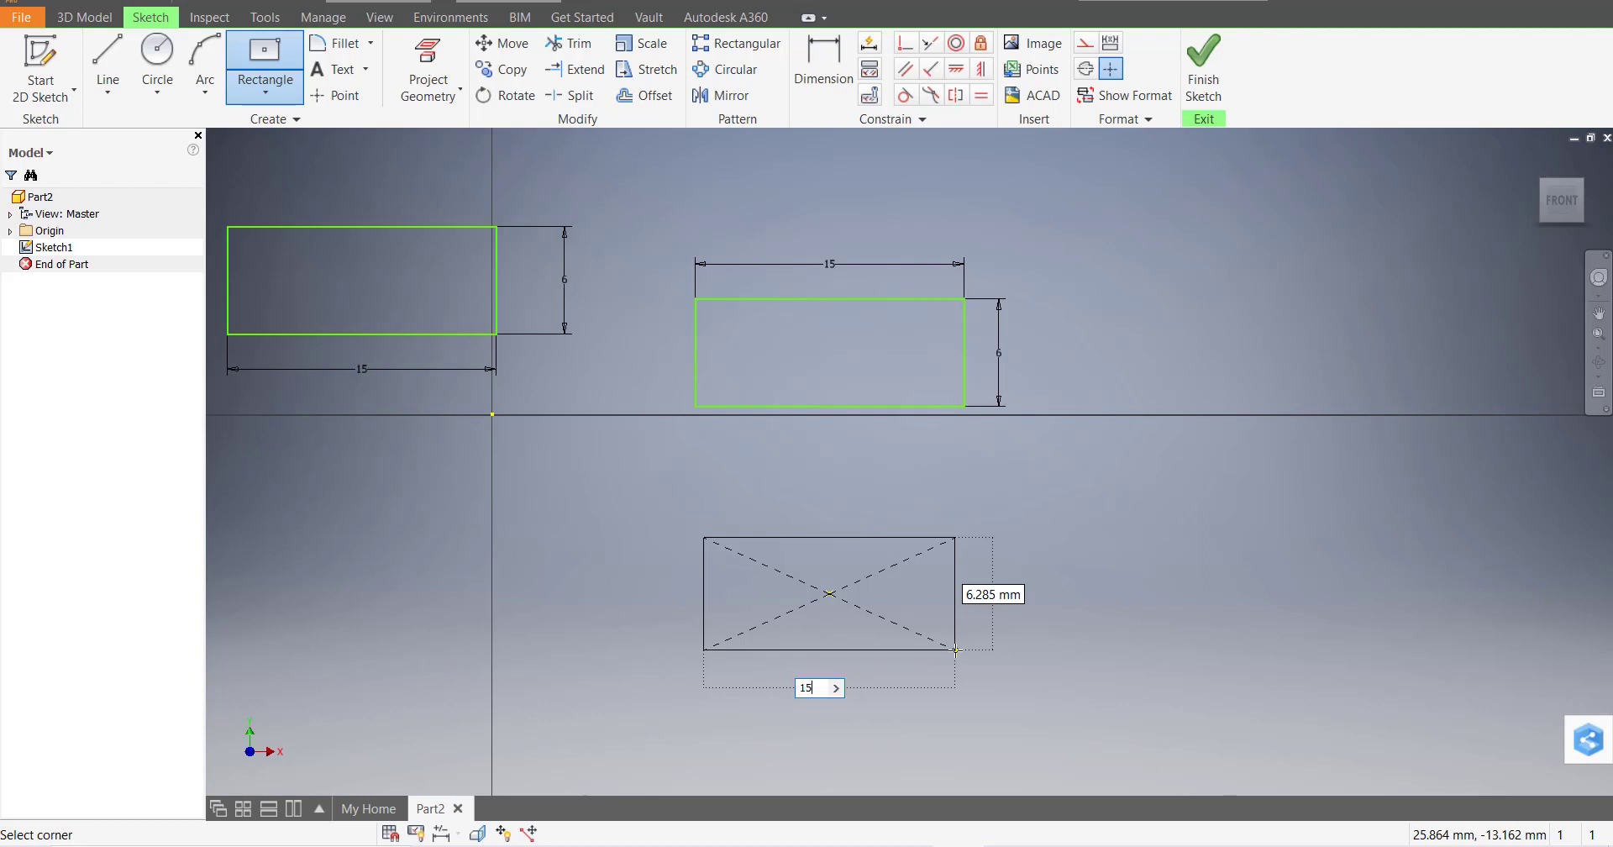
pyautogui.press('Tab')
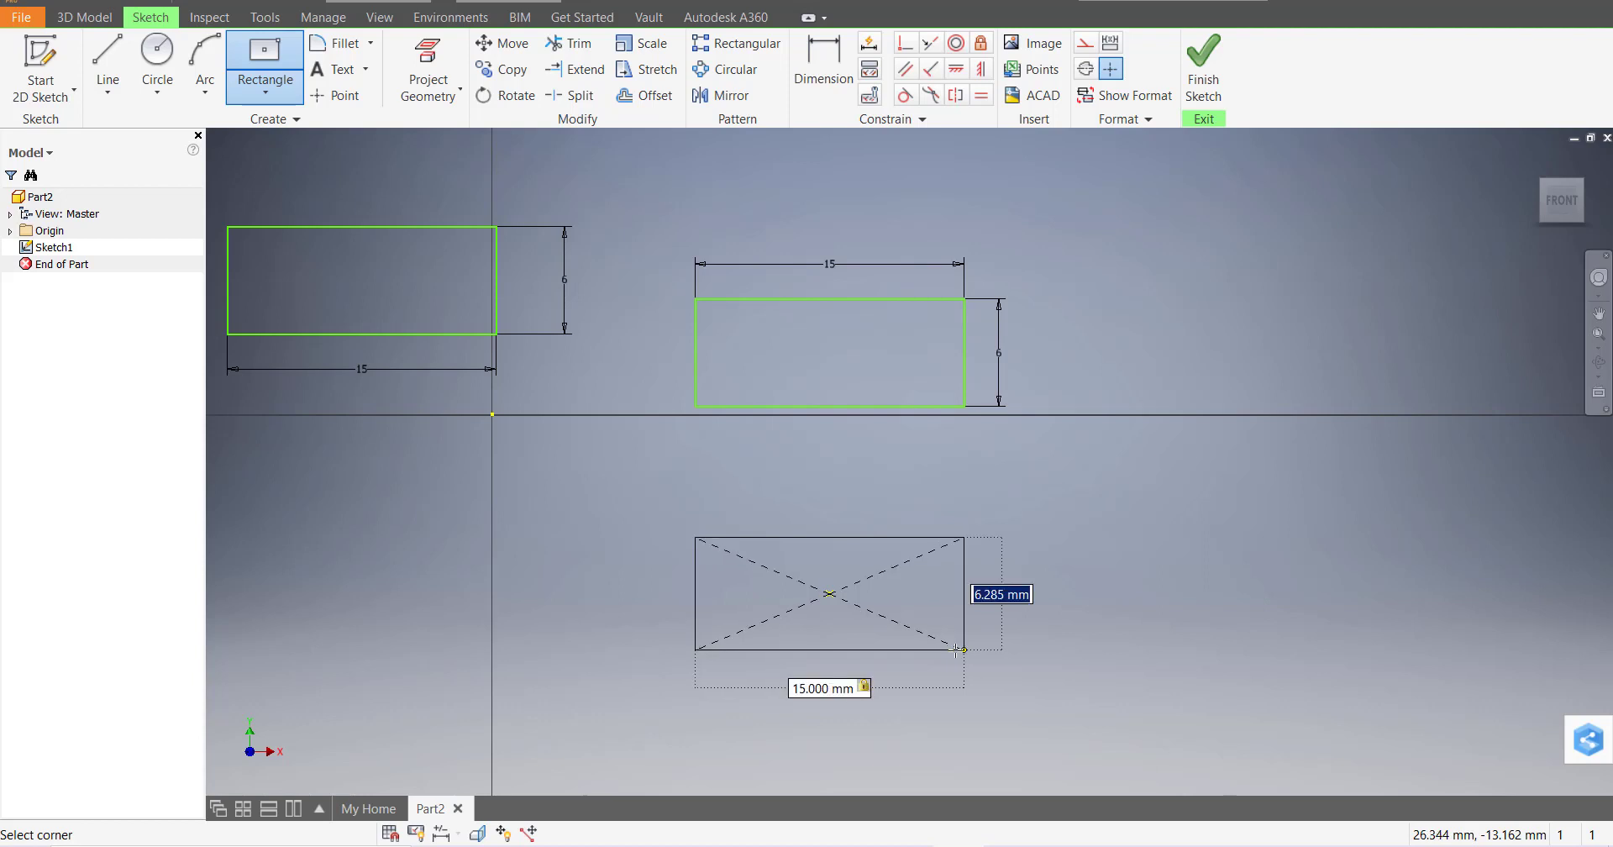
pyautogui.write('6')
pyautogui.press('Return')
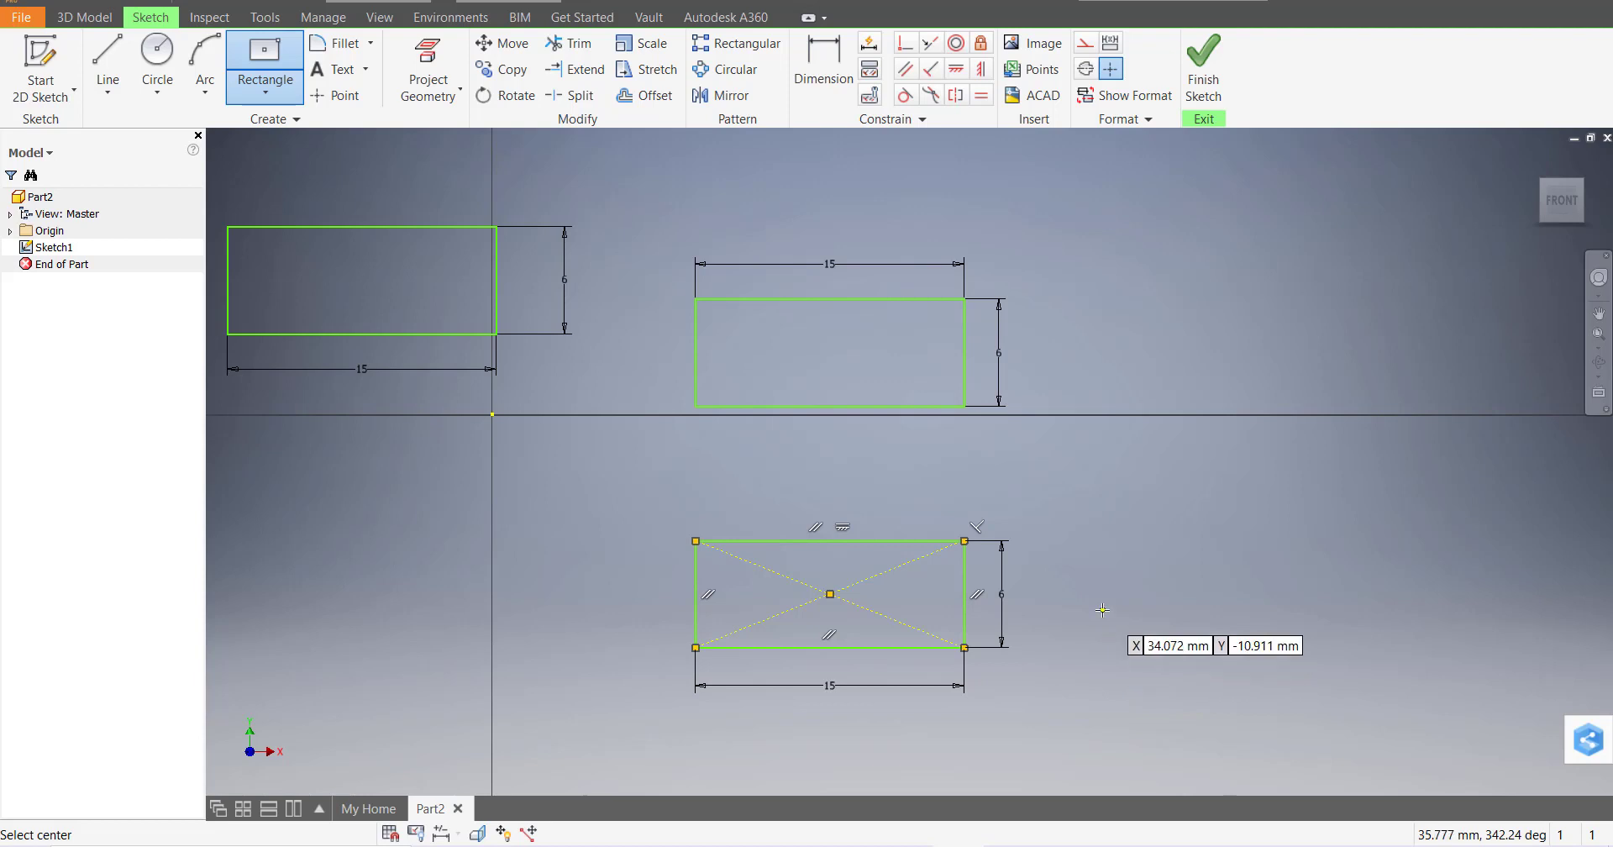
pyautogui.press('Escape')
pyautogui.scroll(5, 891, 336)
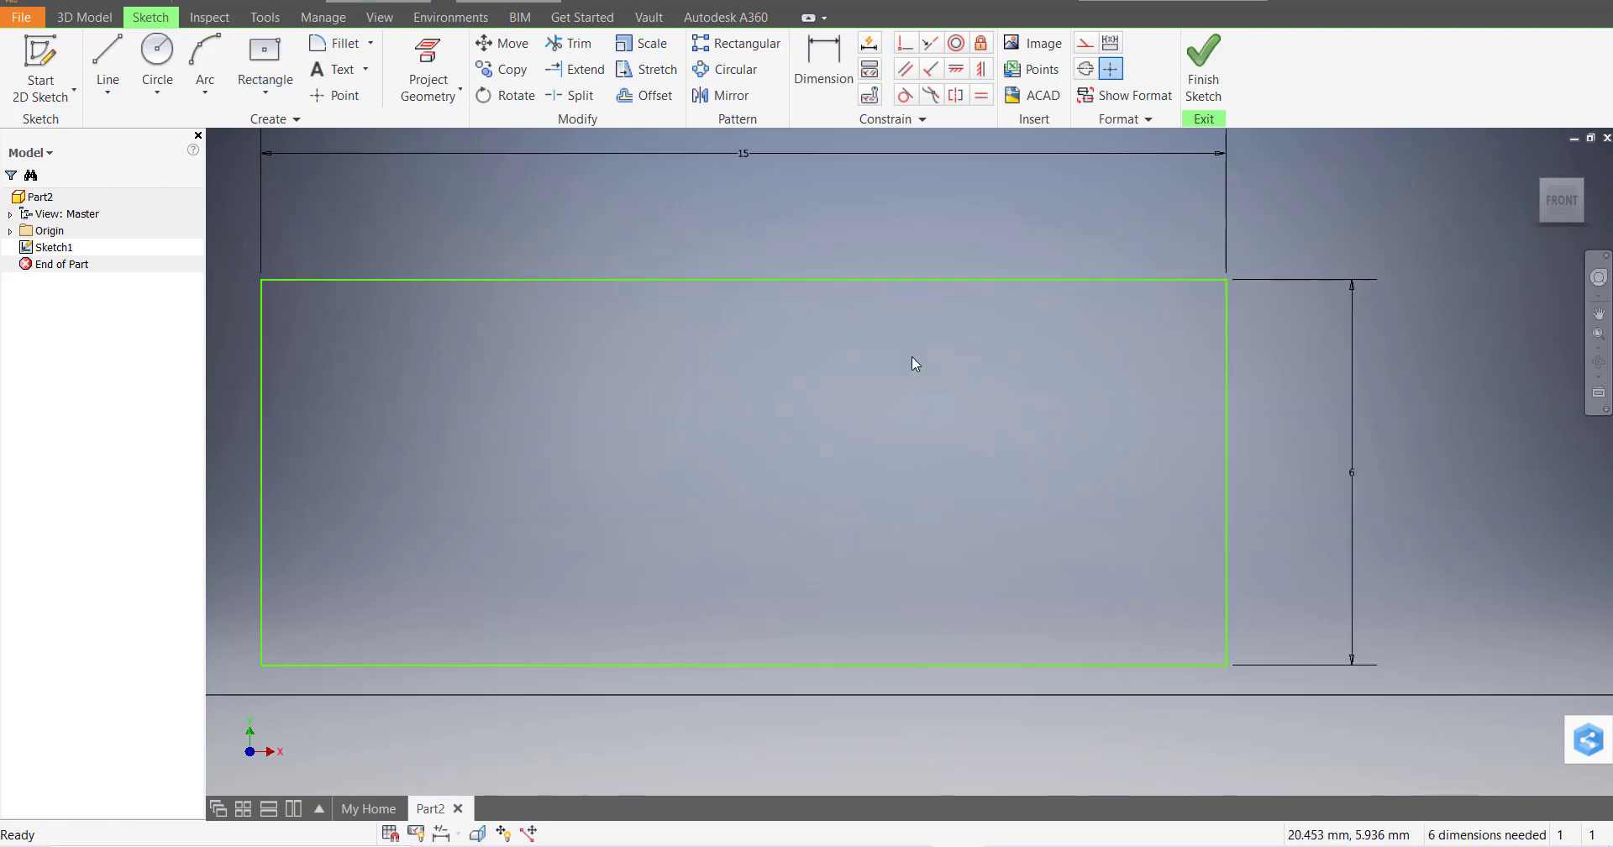
pyautogui.scroll(-5, 1005, 403)
pyautogui.scroll(3, 1280, 643)
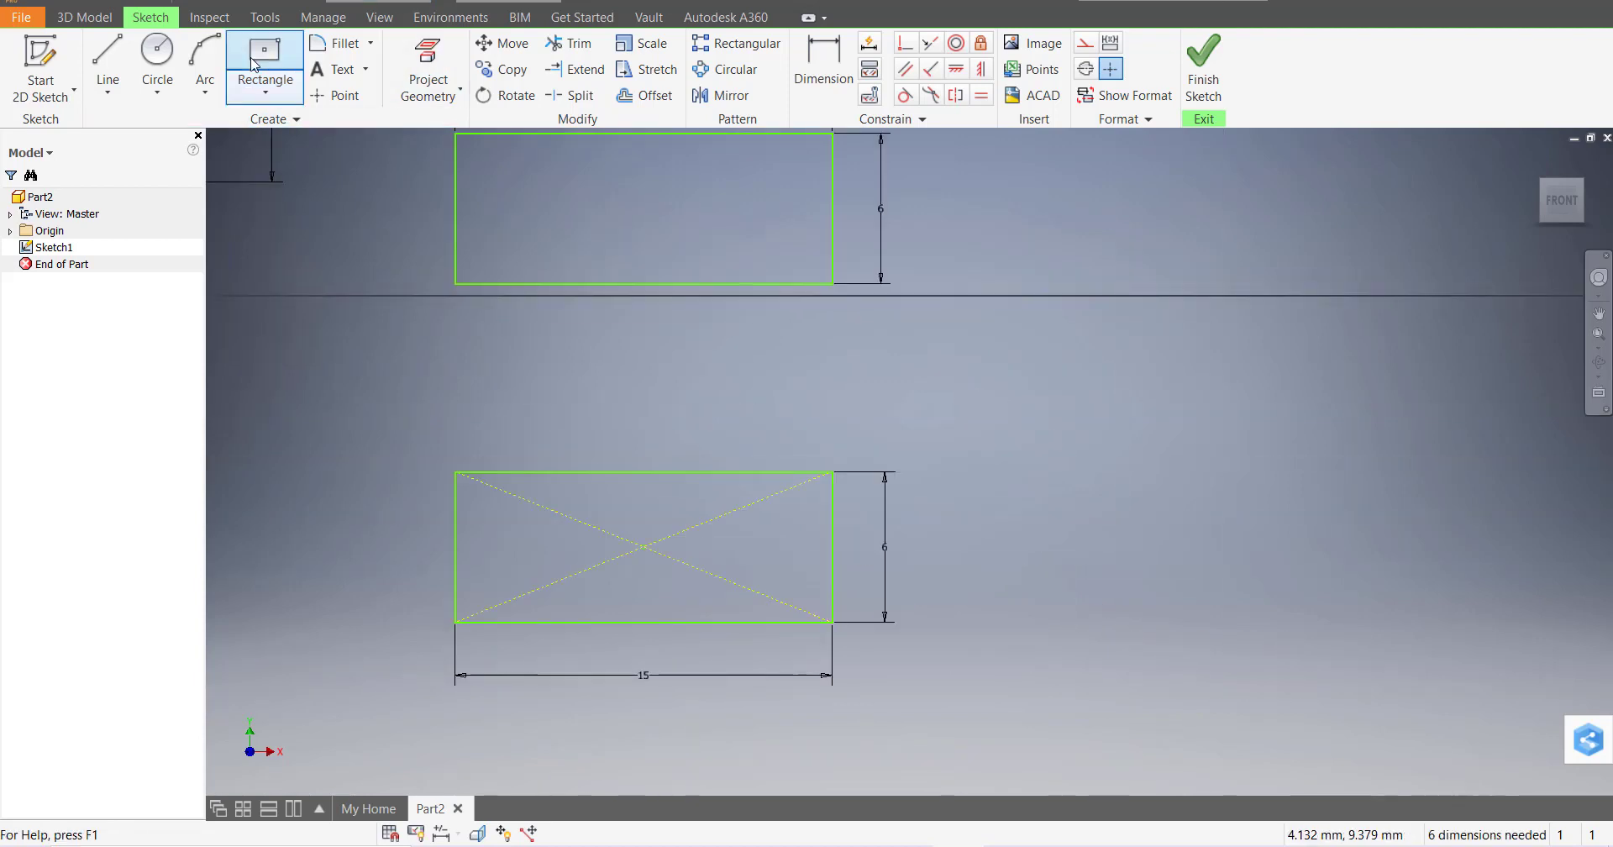
# Draw a three-point centre rectangle 15 × 6 mm to the right of the third one
pyautogui.click(265, 90)
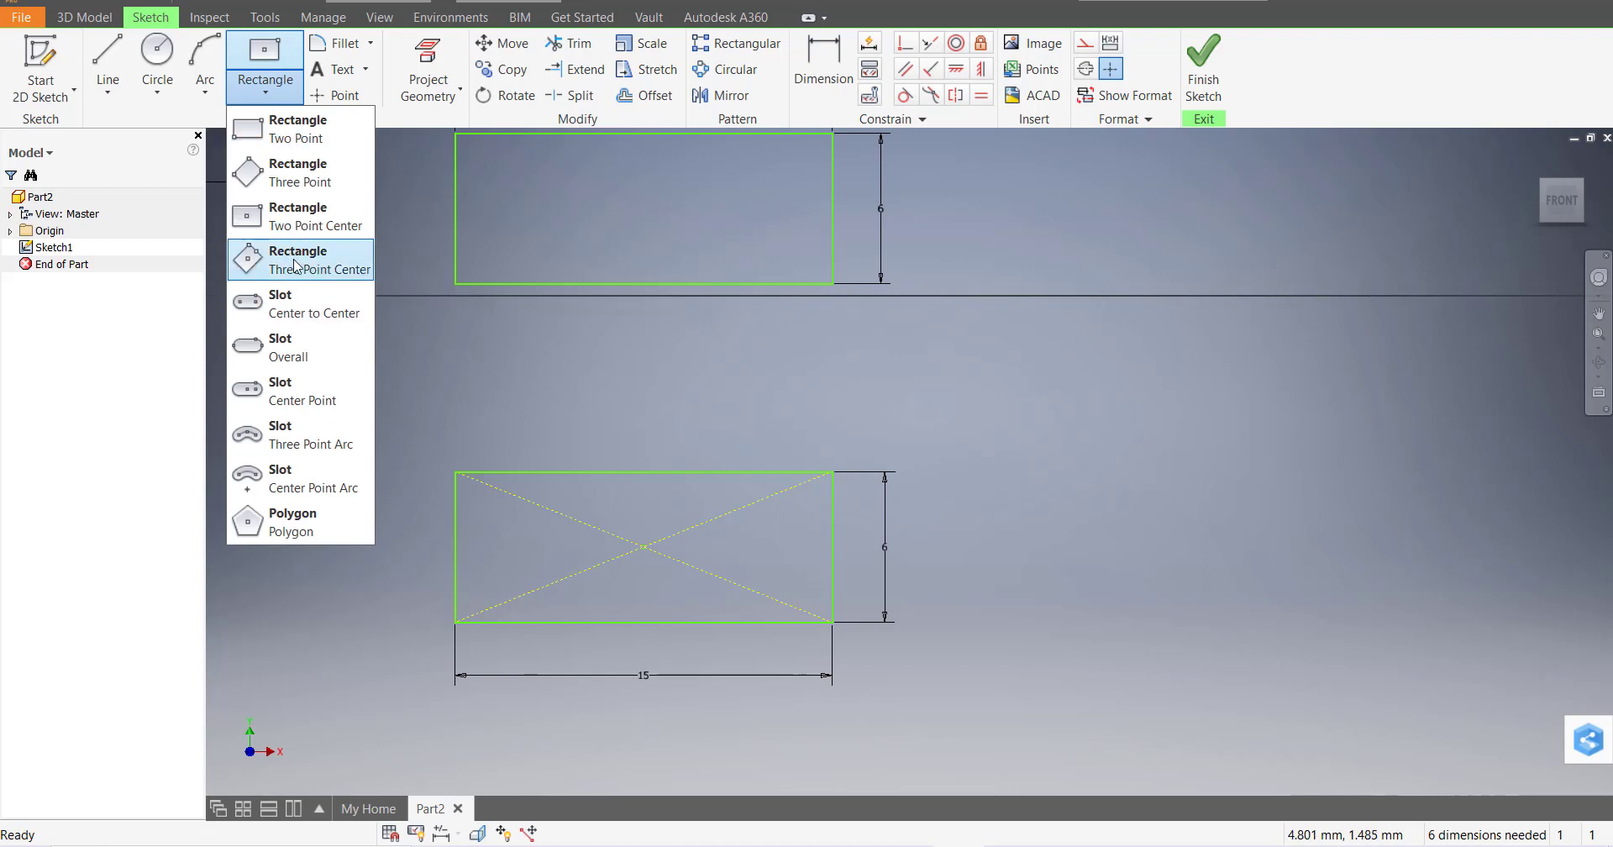
pyautogui.click(304, 277)
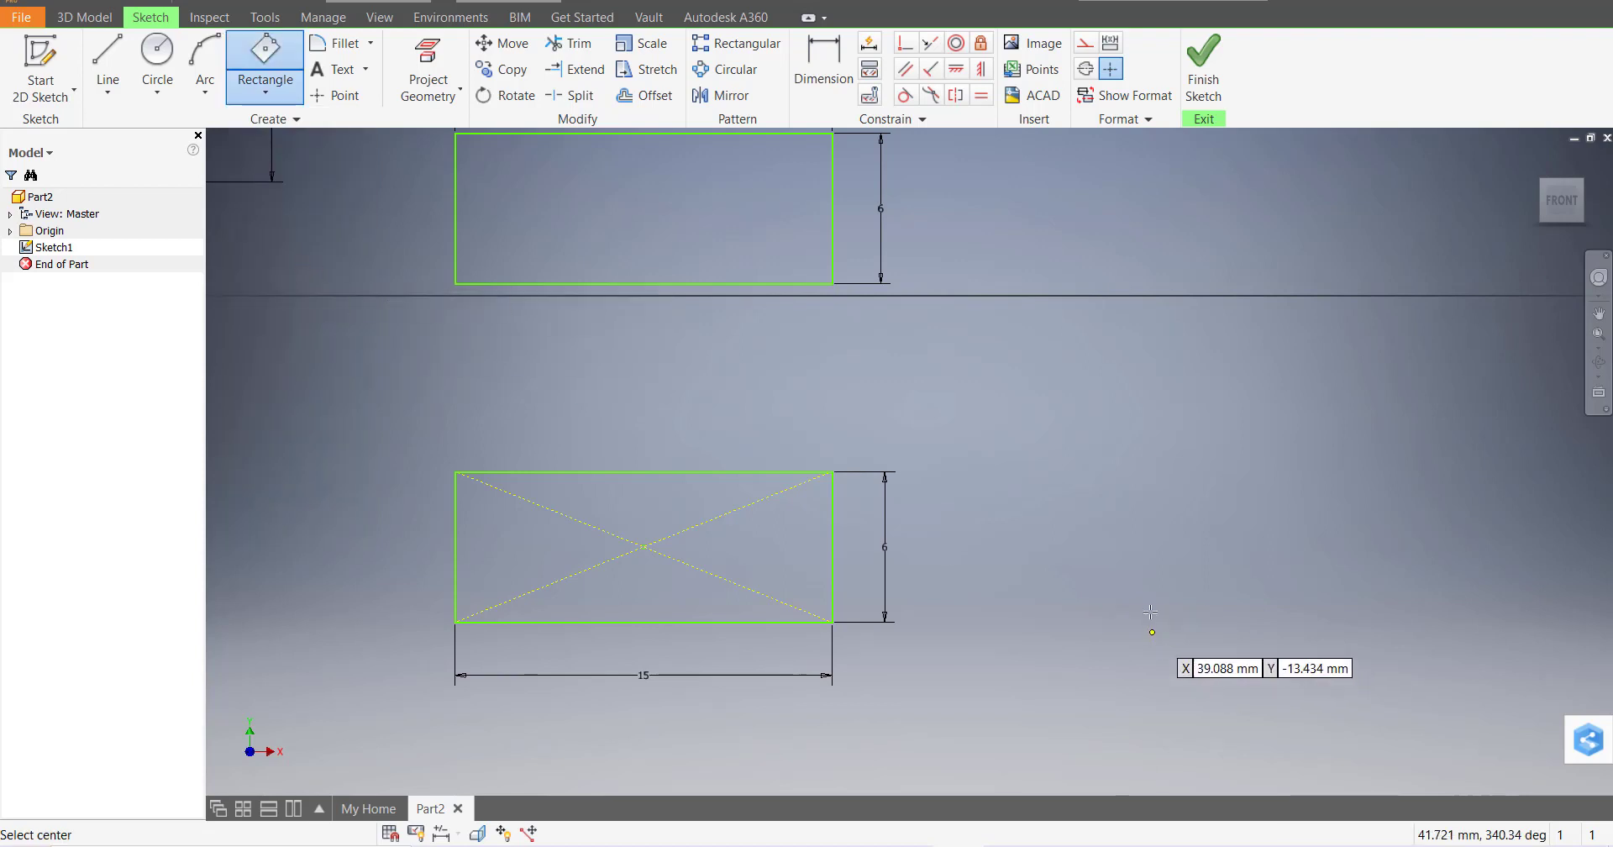
pyautogui.scroll(3, 916, 483)
pyautogui.scroll(-2, 1083, 520)
pyautogui.scroll(6, 773, 432)
pyautogui.scroll(-8, 905, 456)
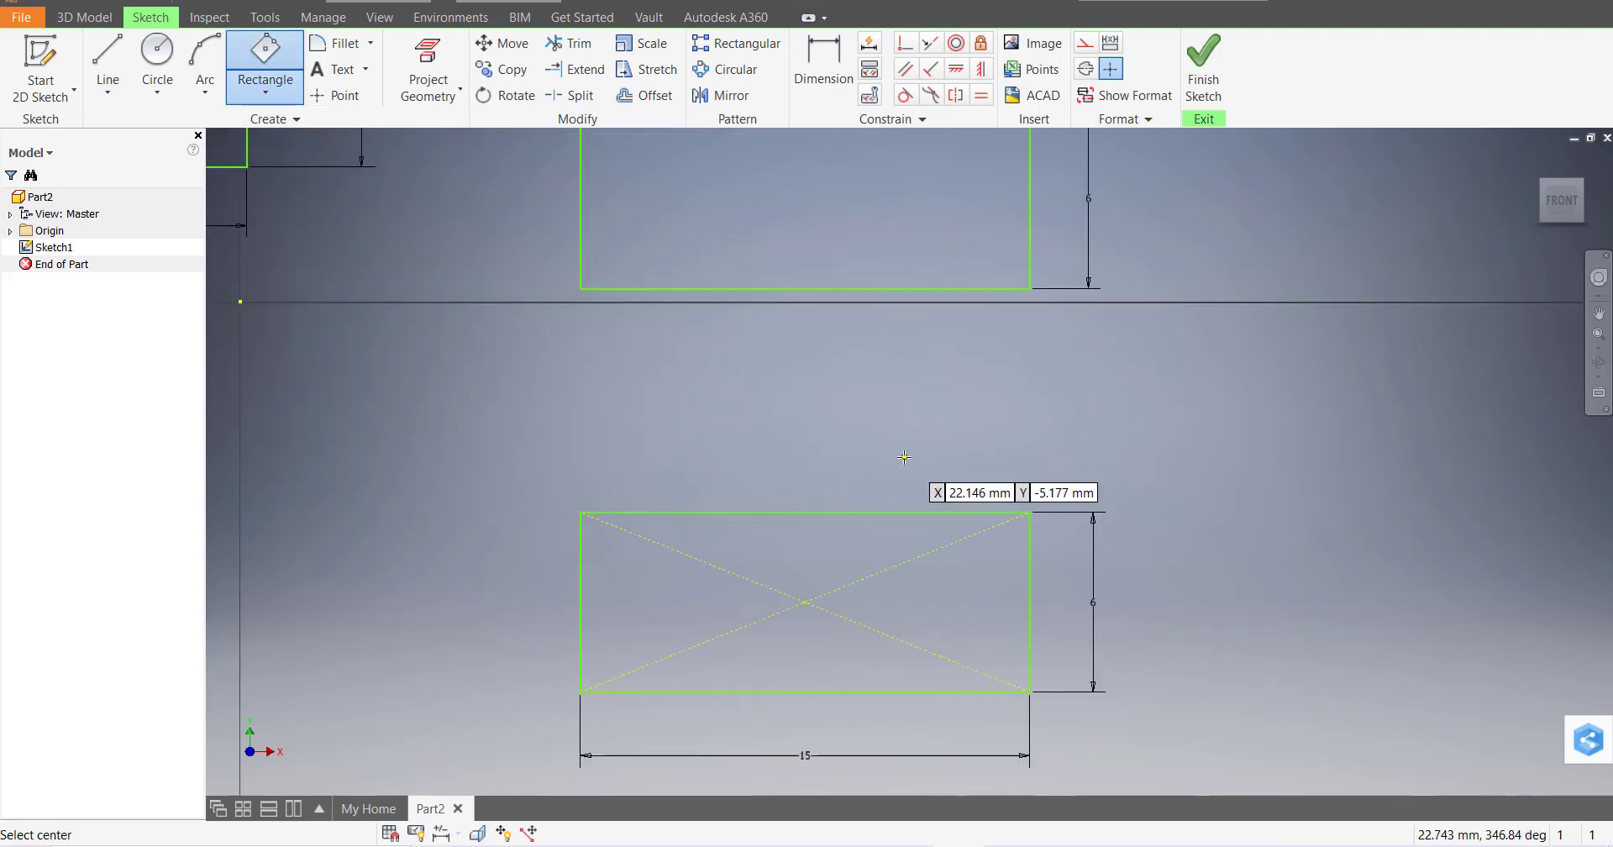
pyautogui.scroll(2, 1381, 491)
pyautogui.click(1182, 507)
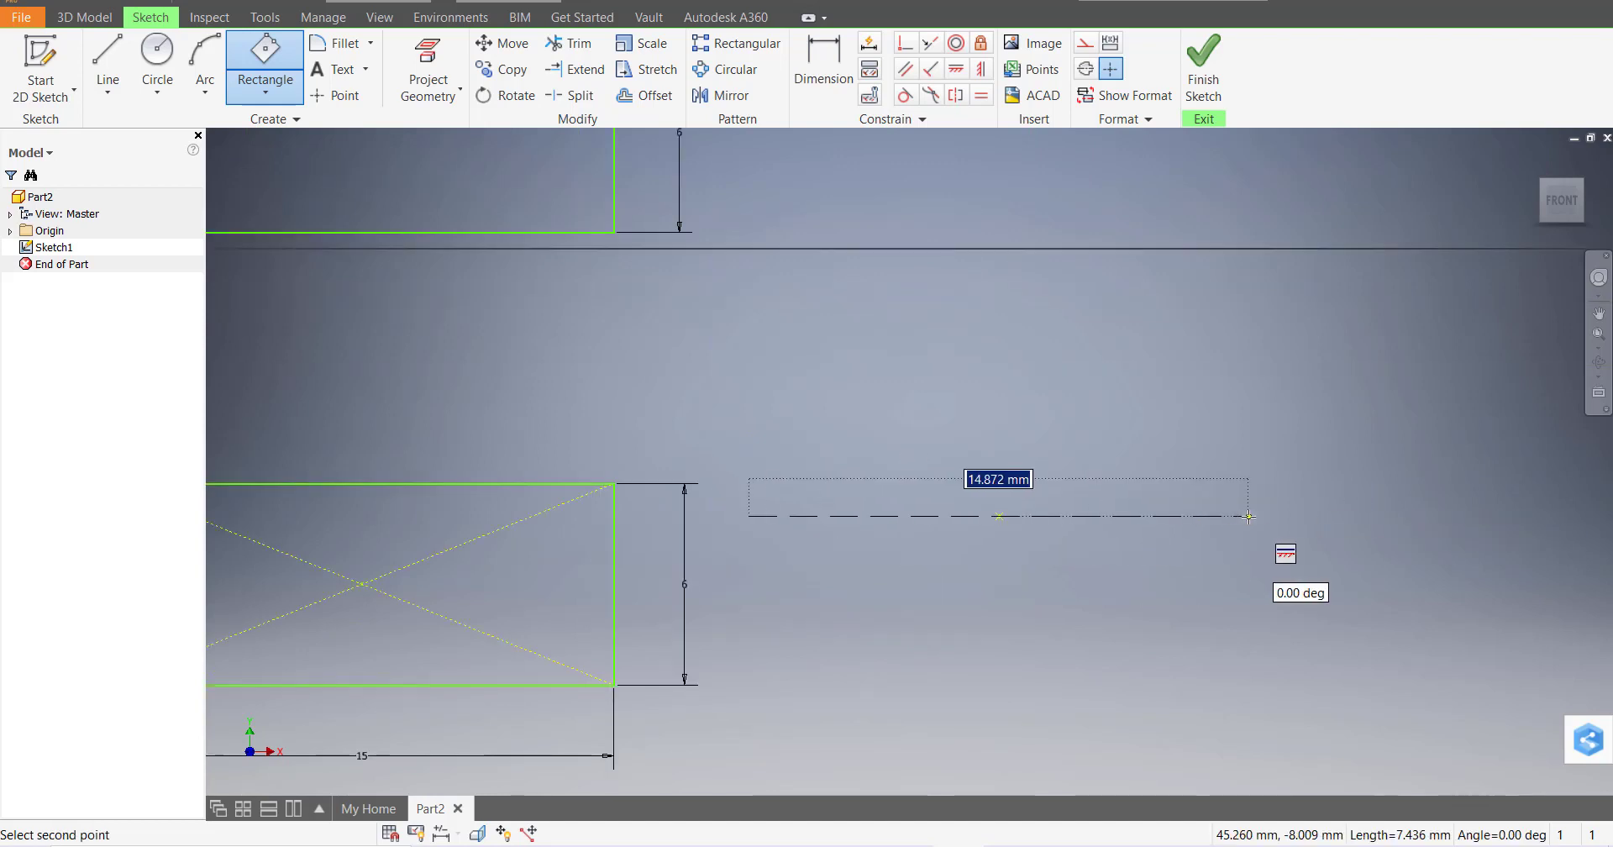
pyautogui.write('15')
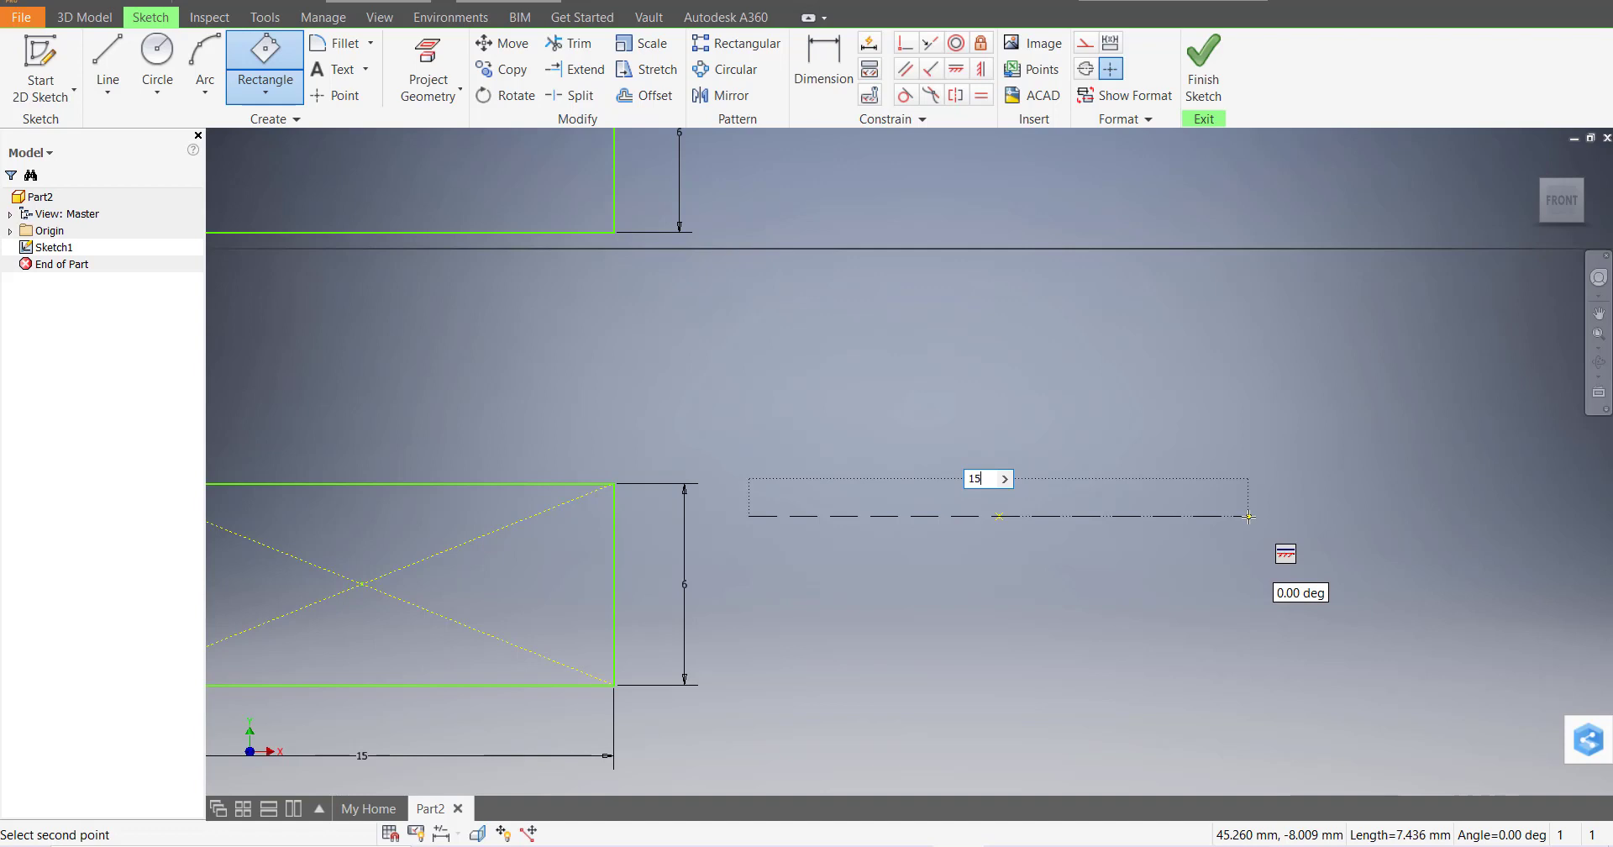
pyautogui.press('Tab')
pyautogui.press('Return')
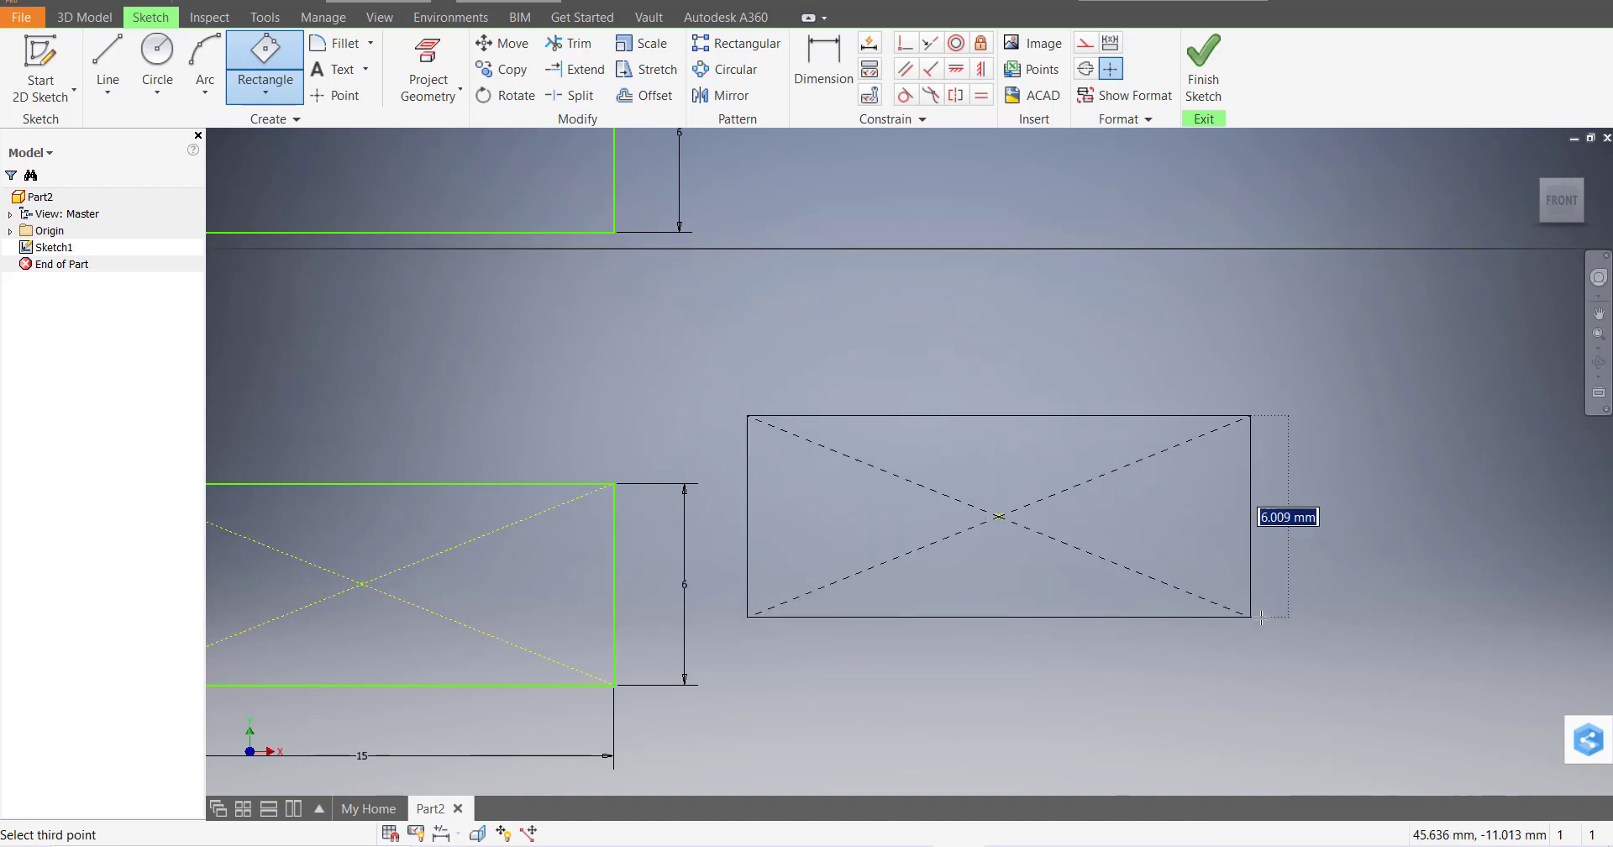
pyautogui.write('6')
pyautogui.press('Return')
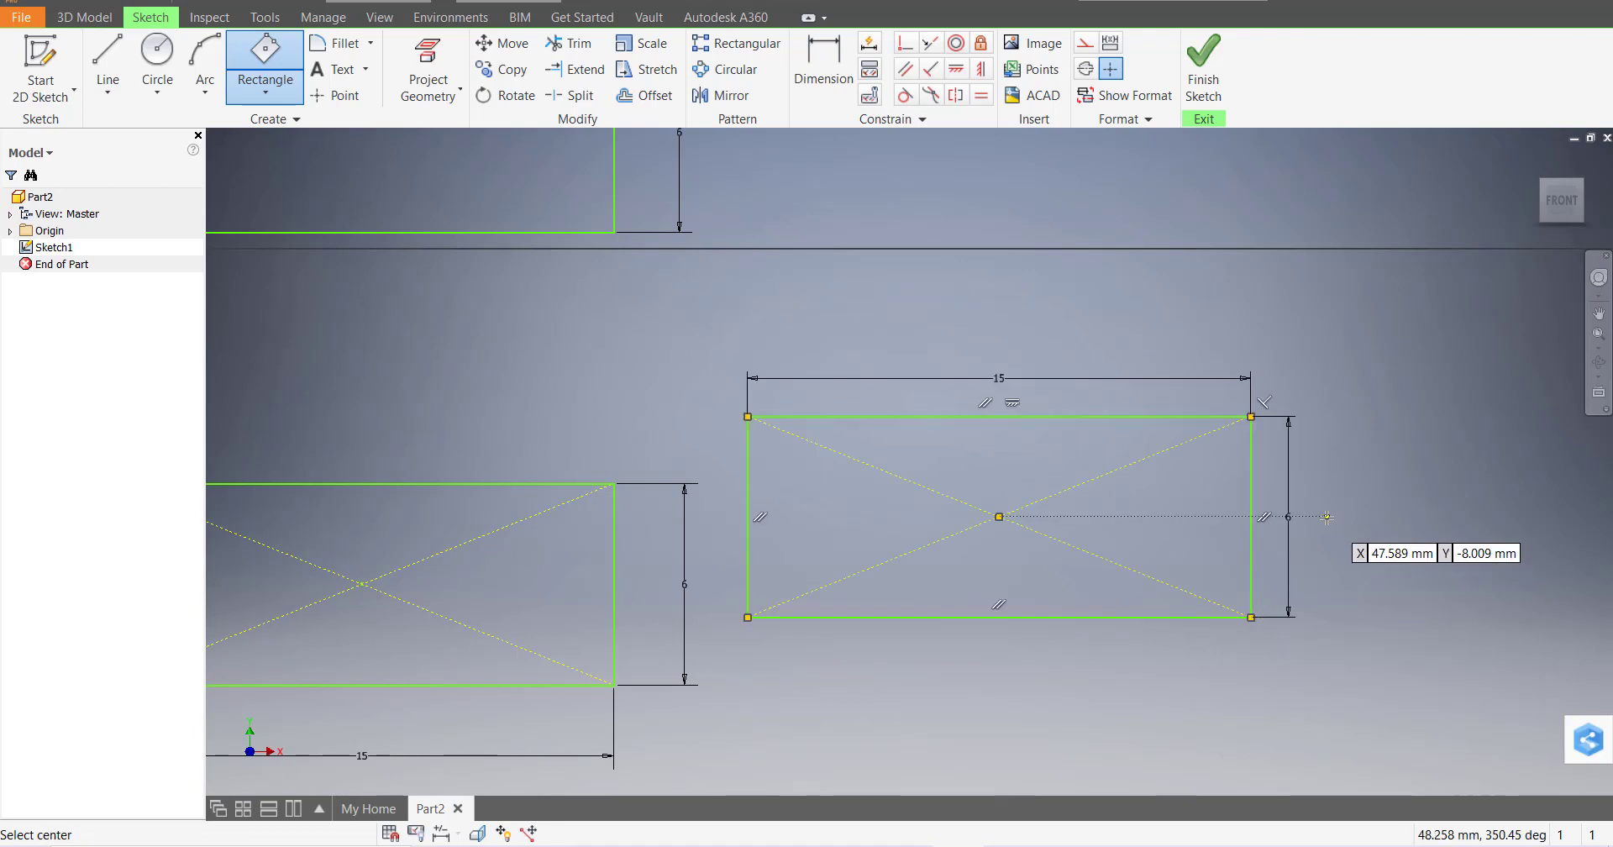
pyautogui.press('Escape')
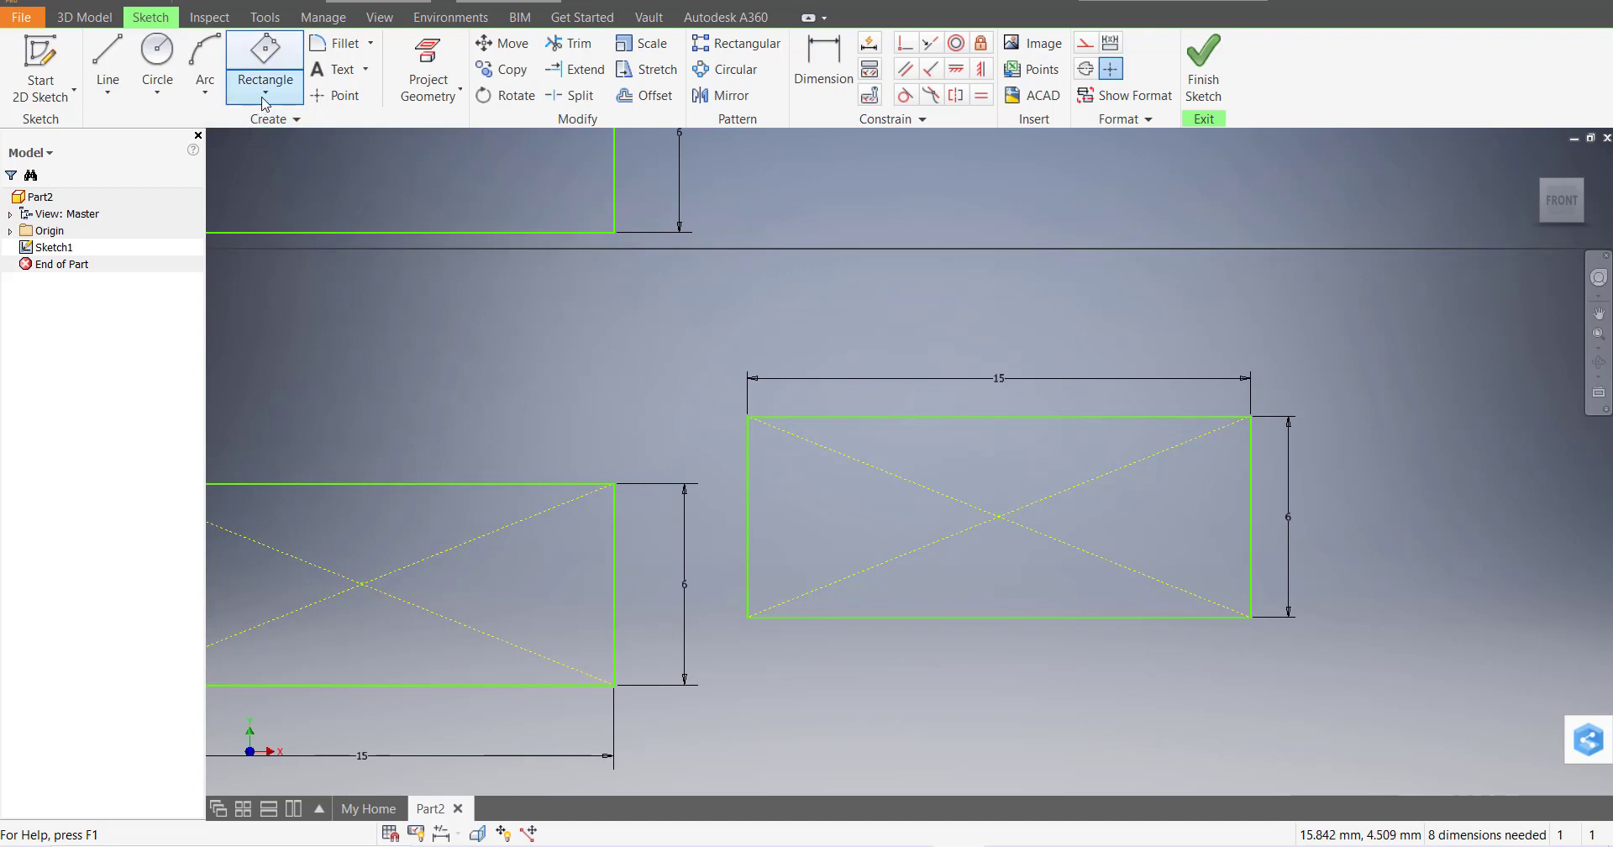
# Draw a centre-to-centre slot with arc centres 30 mm apart and 10 mm wide
pyautogui.click(264, 98)
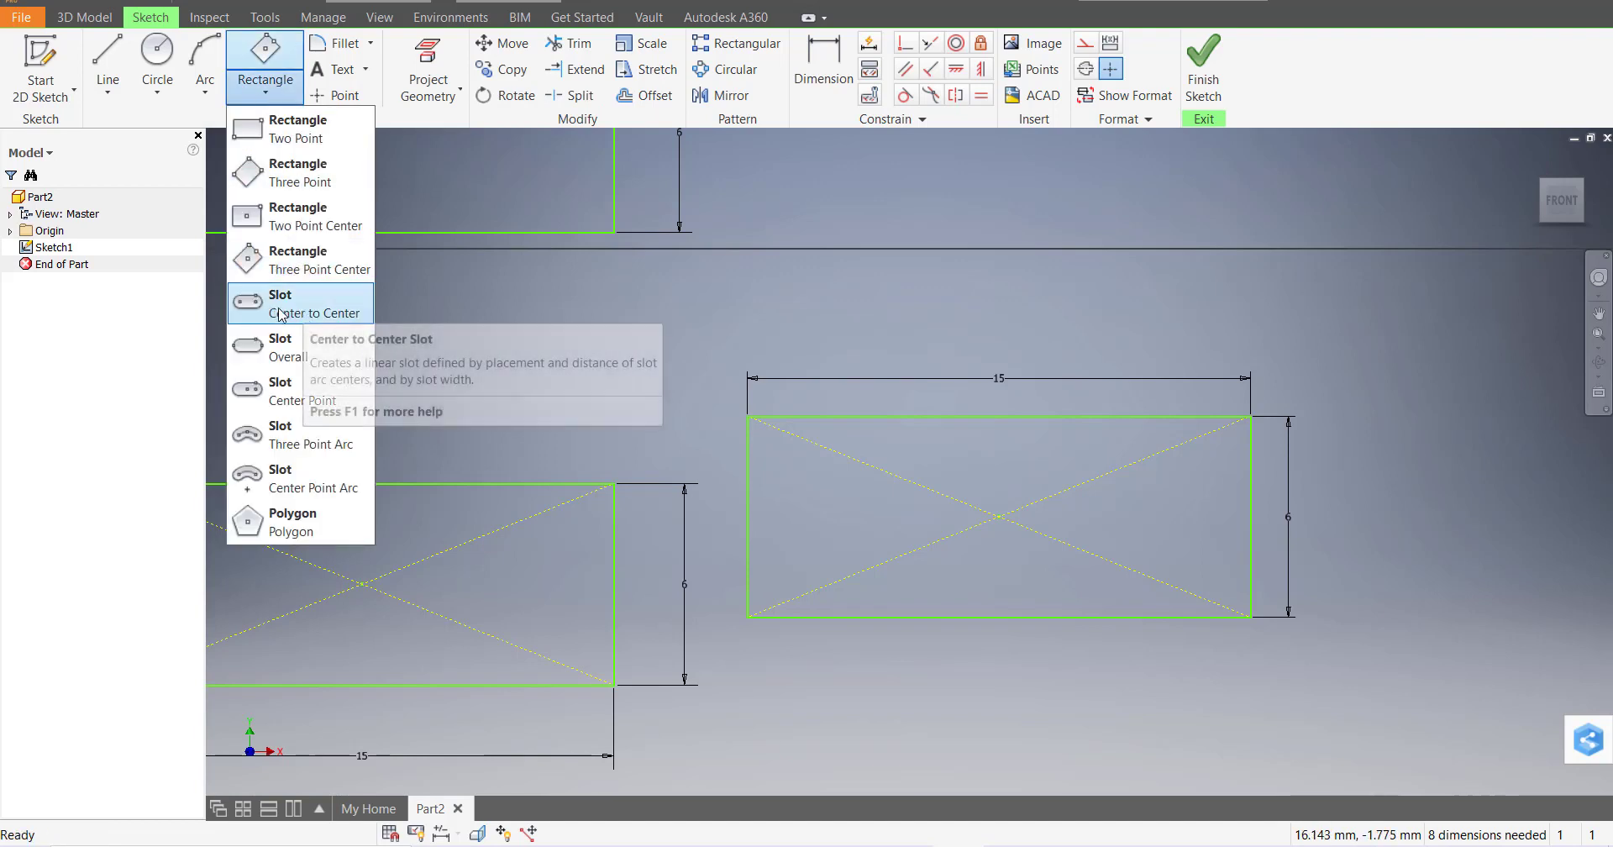
pyautogui.click(276, 316)
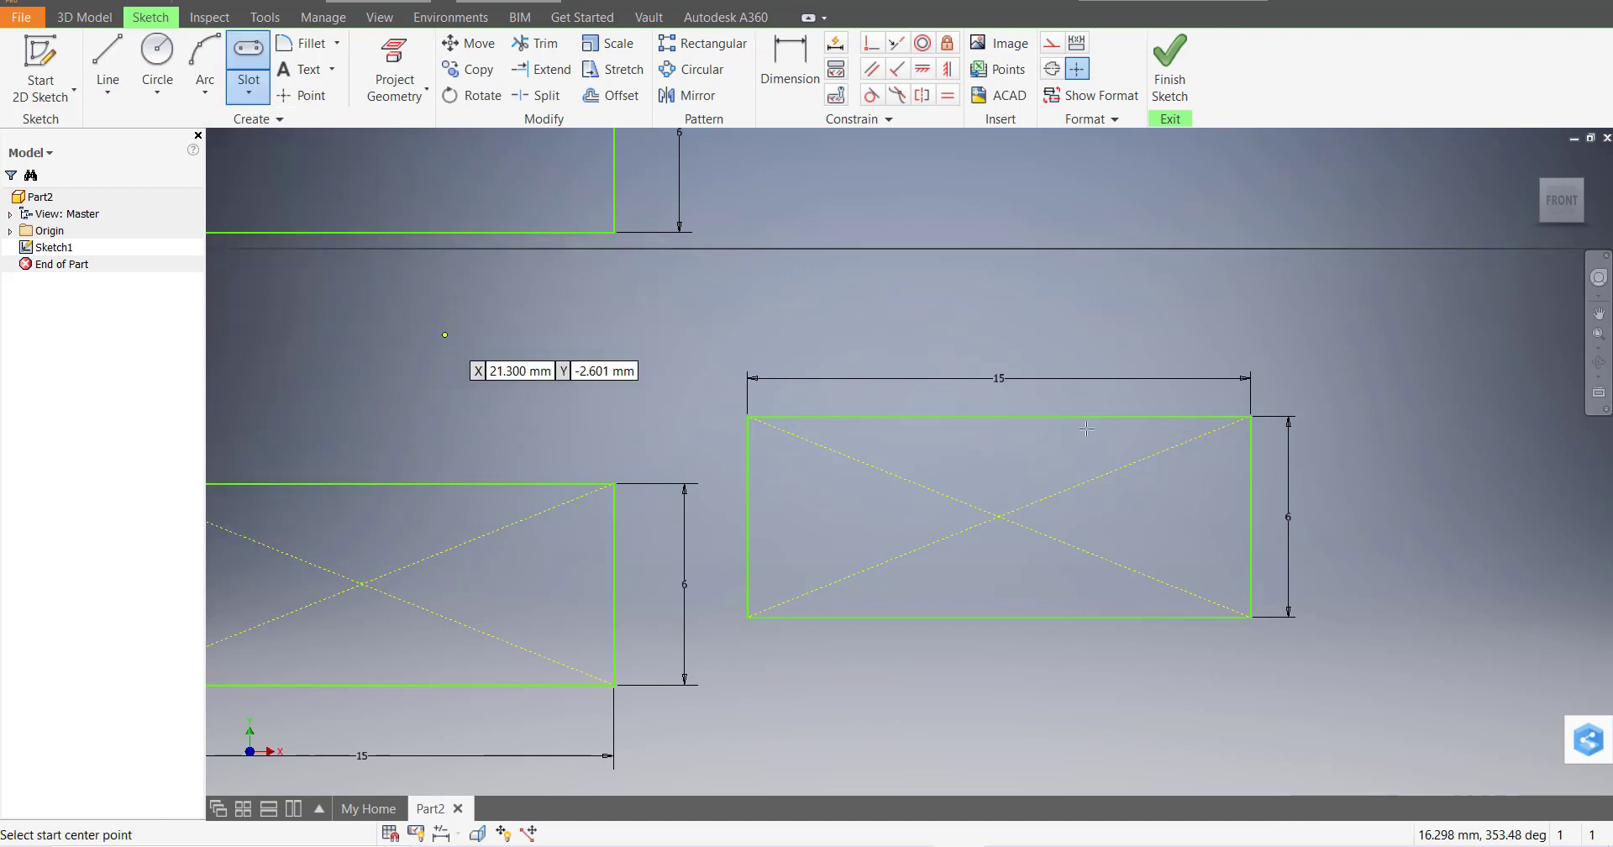
pyautogui.scroll(-6, 1130, 445)
pyautogui.scroll(1, 1204, 436)
pyautogui.scroll(6, 1204, 436)
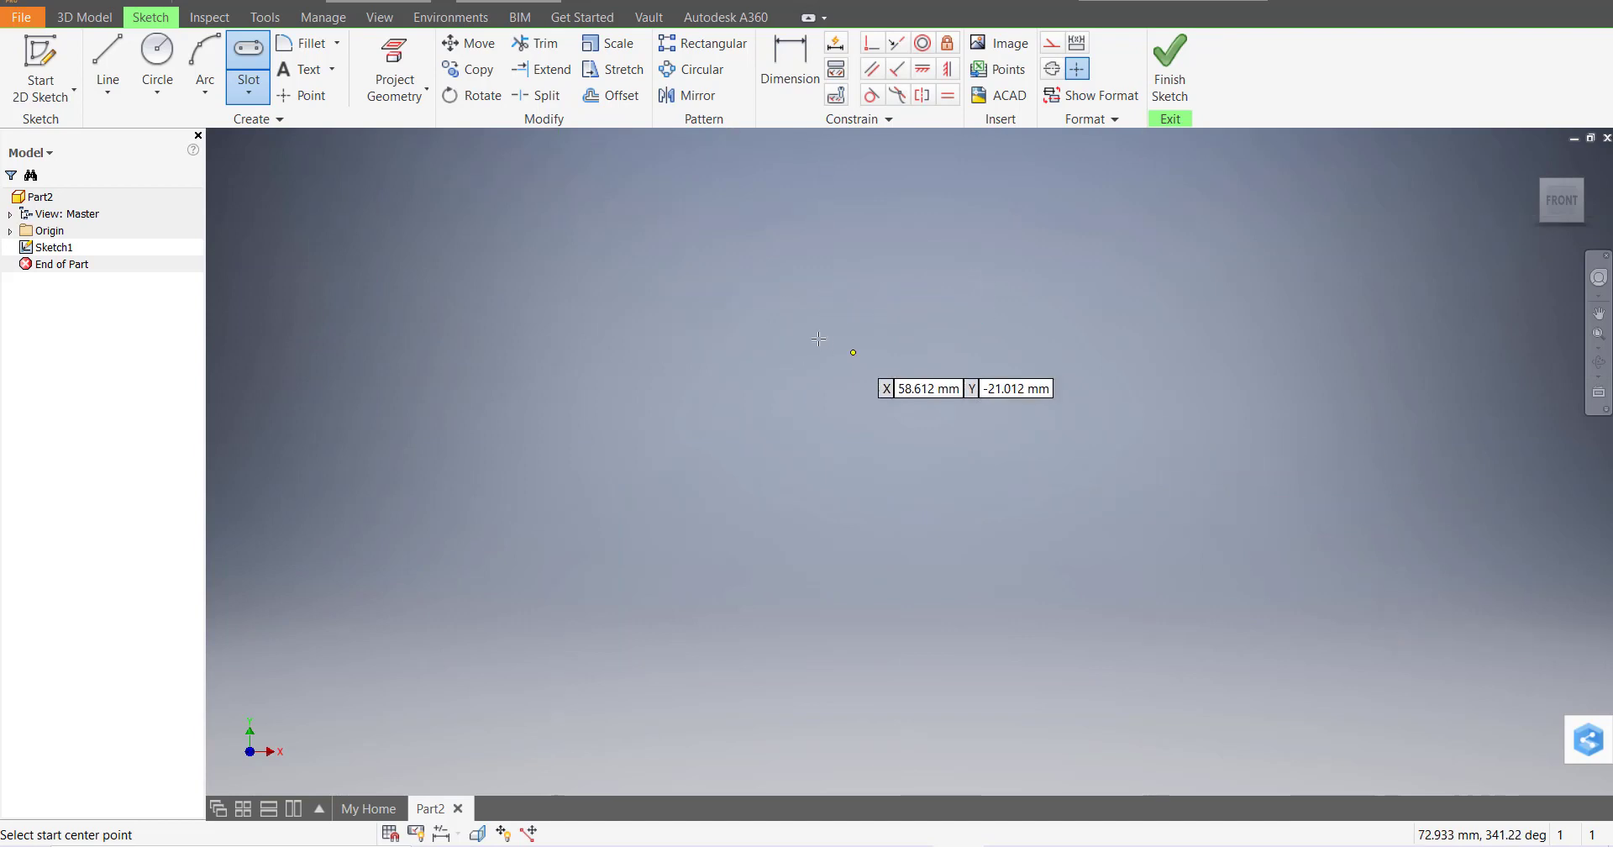
pyautogui.scroll(-5, 824, 349)
pyautogui.click(674, 318)
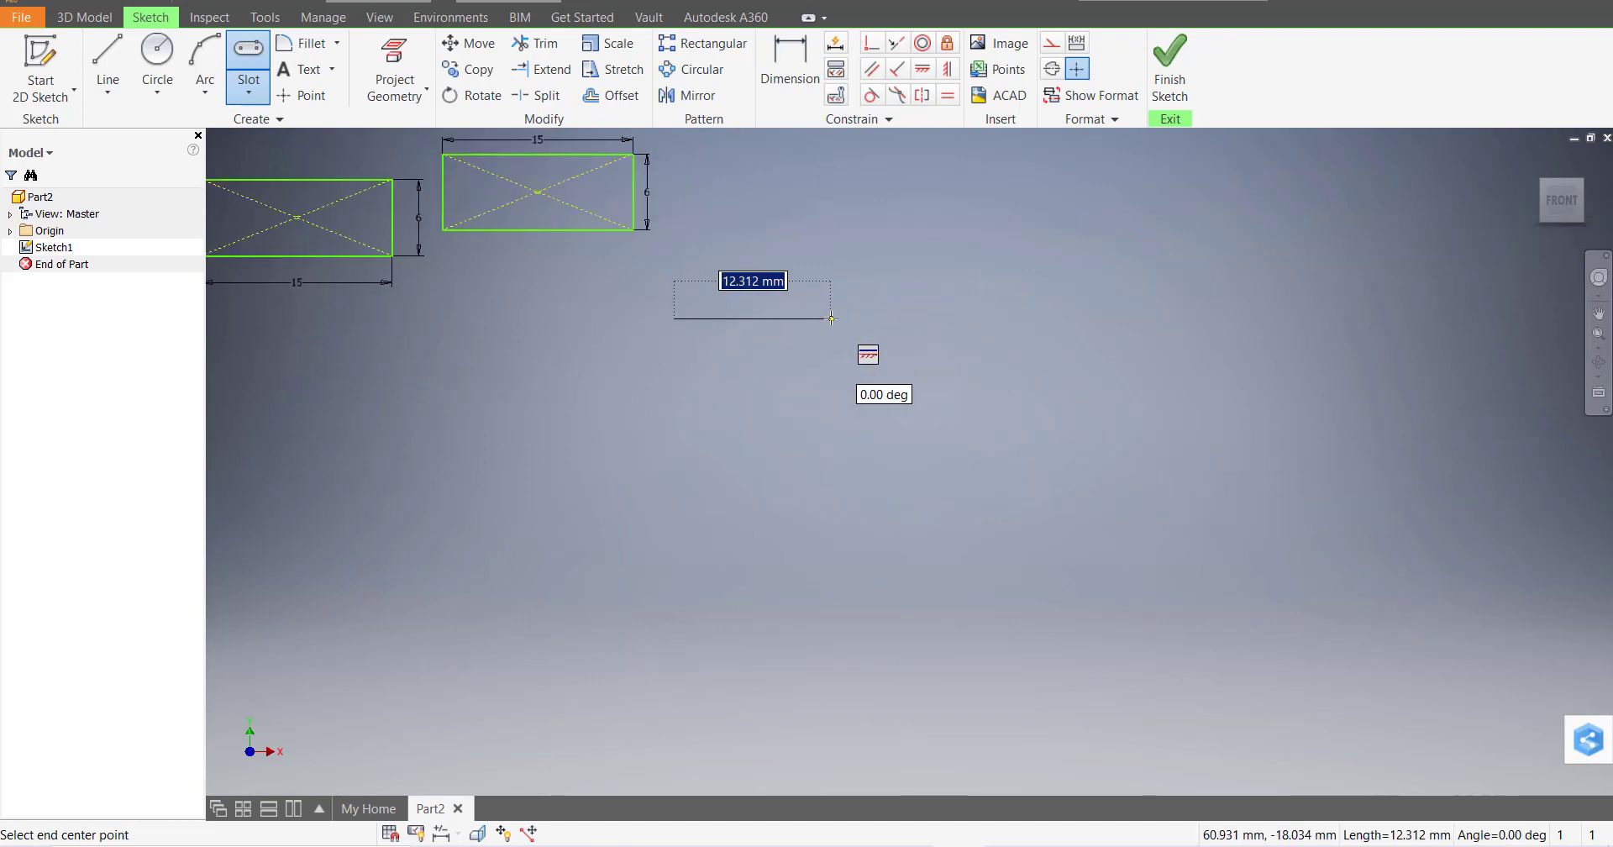
pyautogui.write('1')
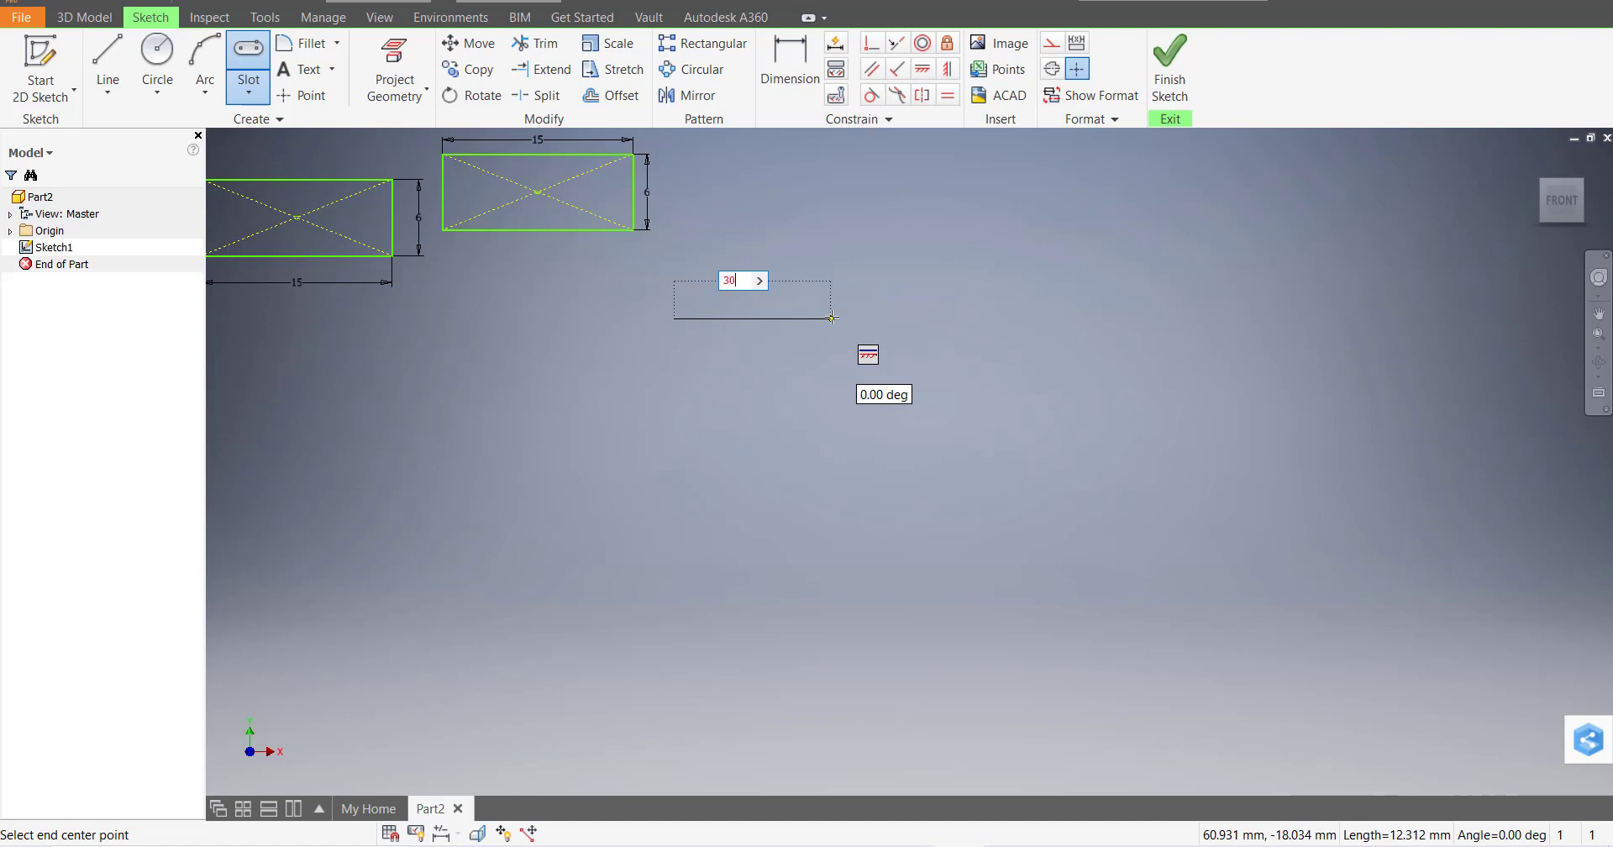
pyautogui.write('0')
pyautogui.press('Return')
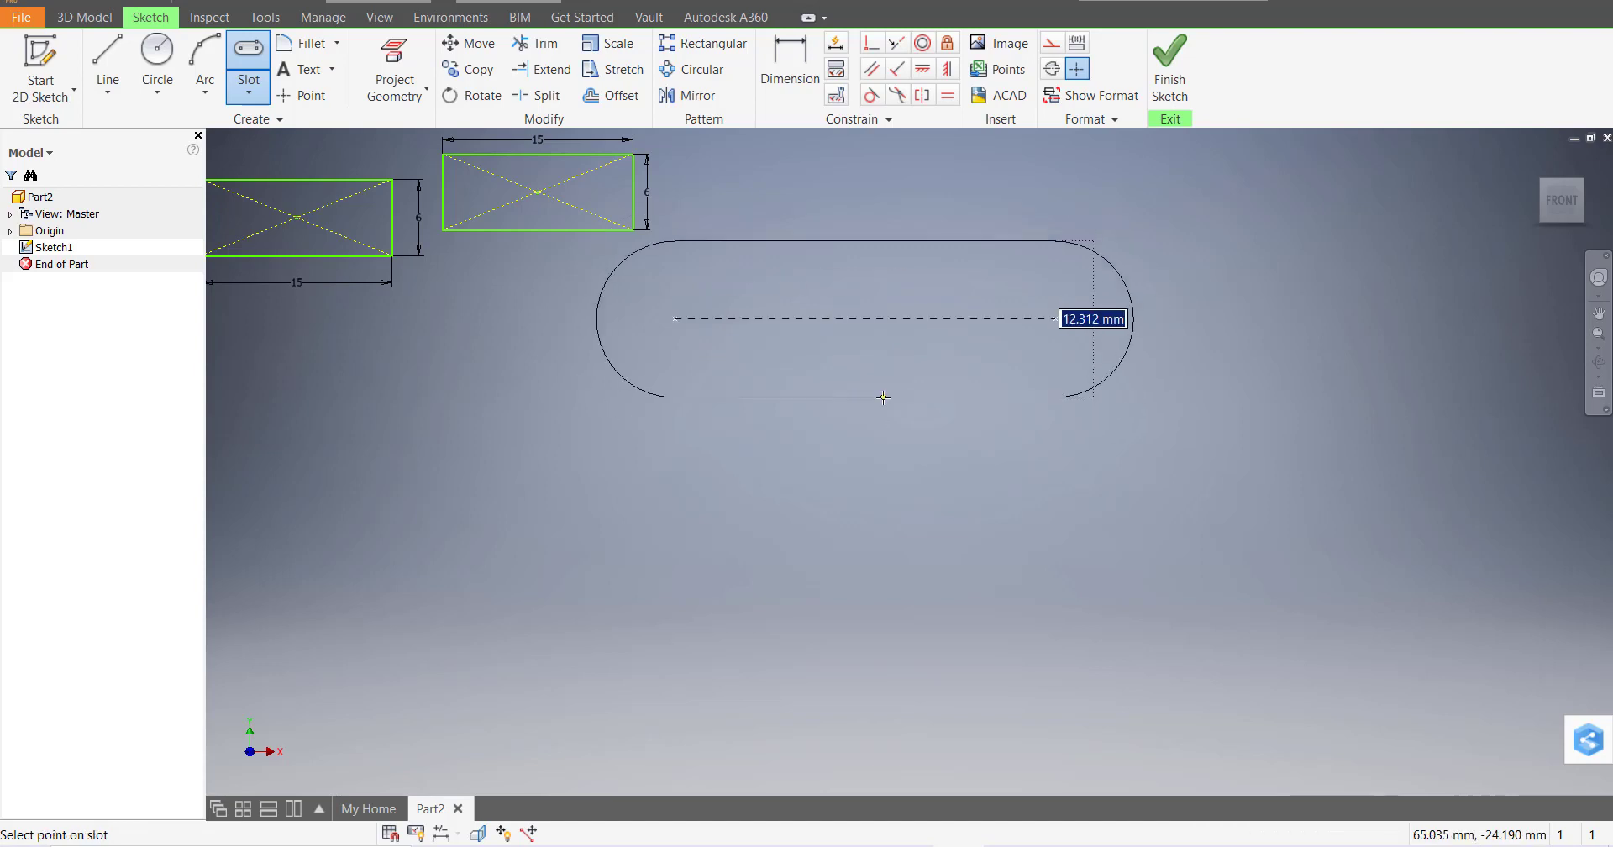
pyautogui.write('10')
pyautogui.press('Return')
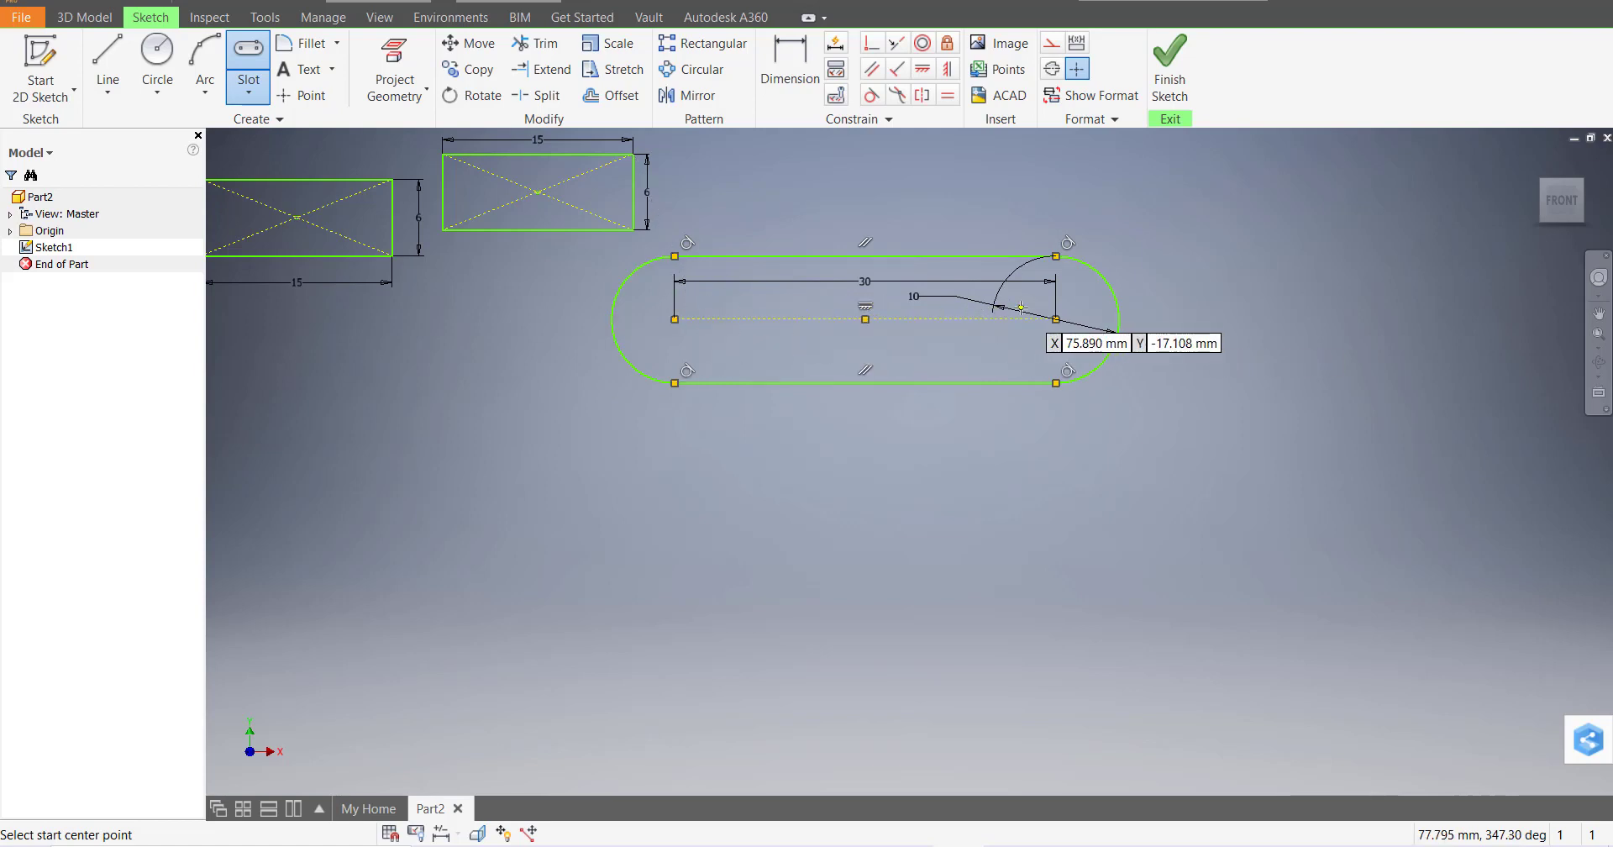
# Draw an overall-length slot, 30 mm long and 10 mm wide, below the first slot
pyautogui.click(249, 92)
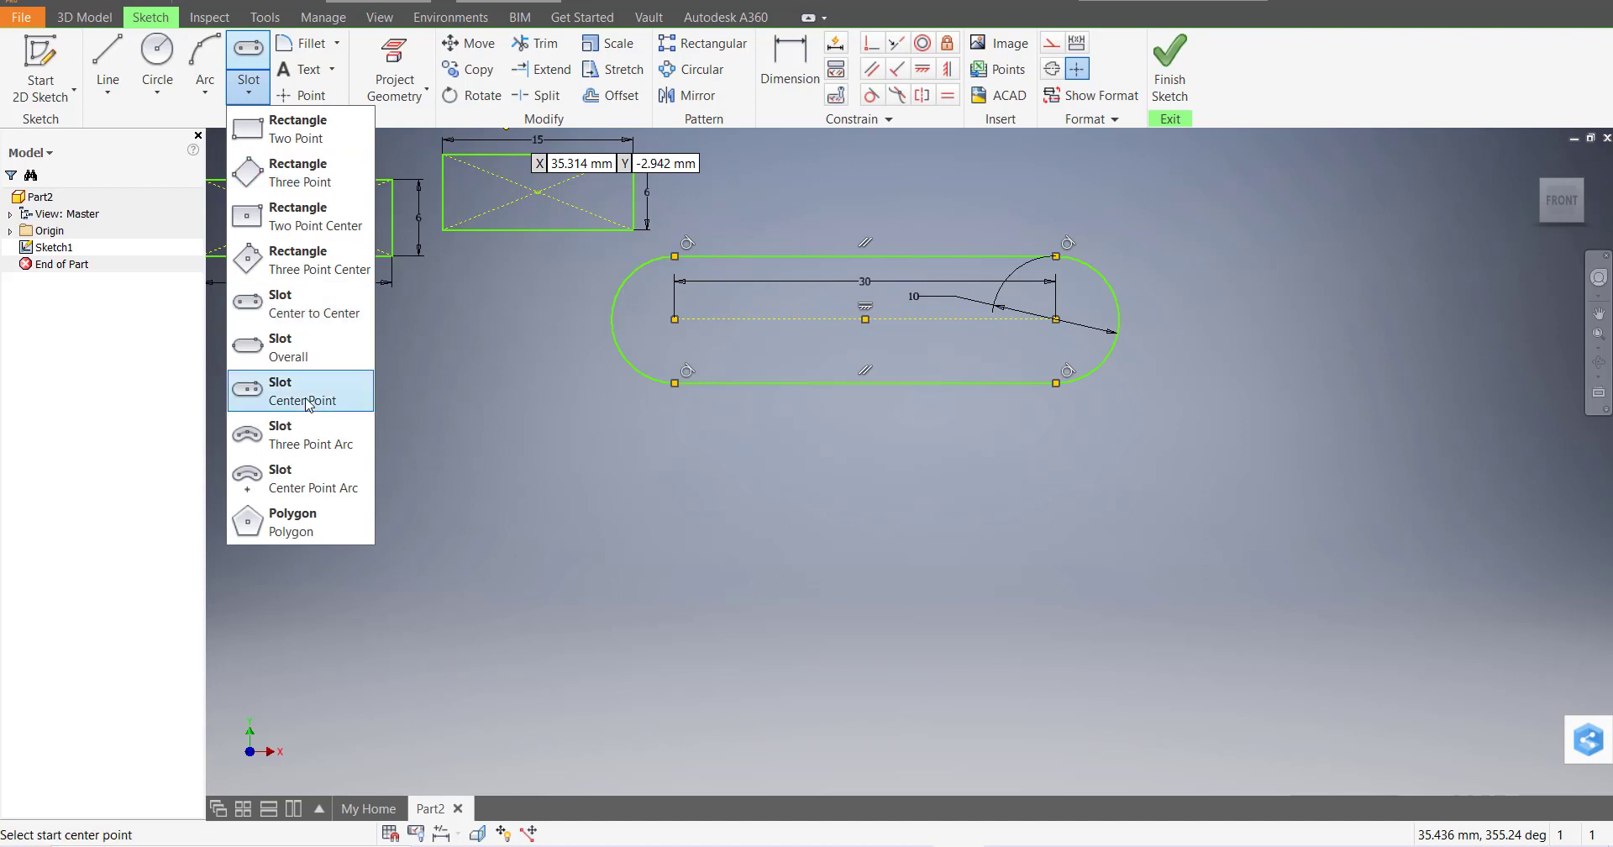
pyautogui.click(326, 356)
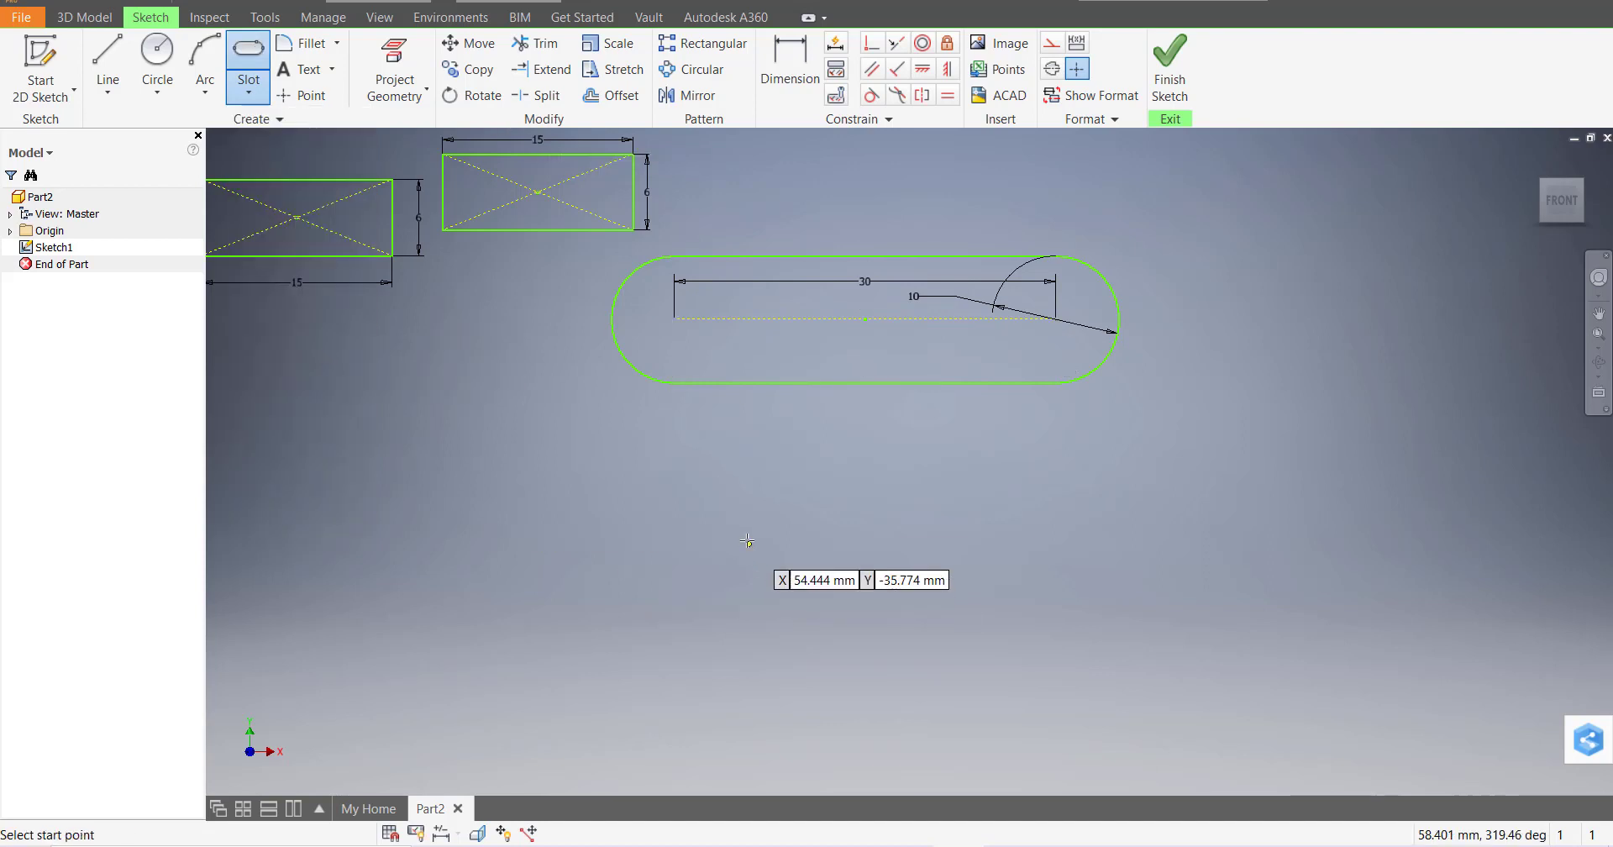
pyautogui.click(746, 566)
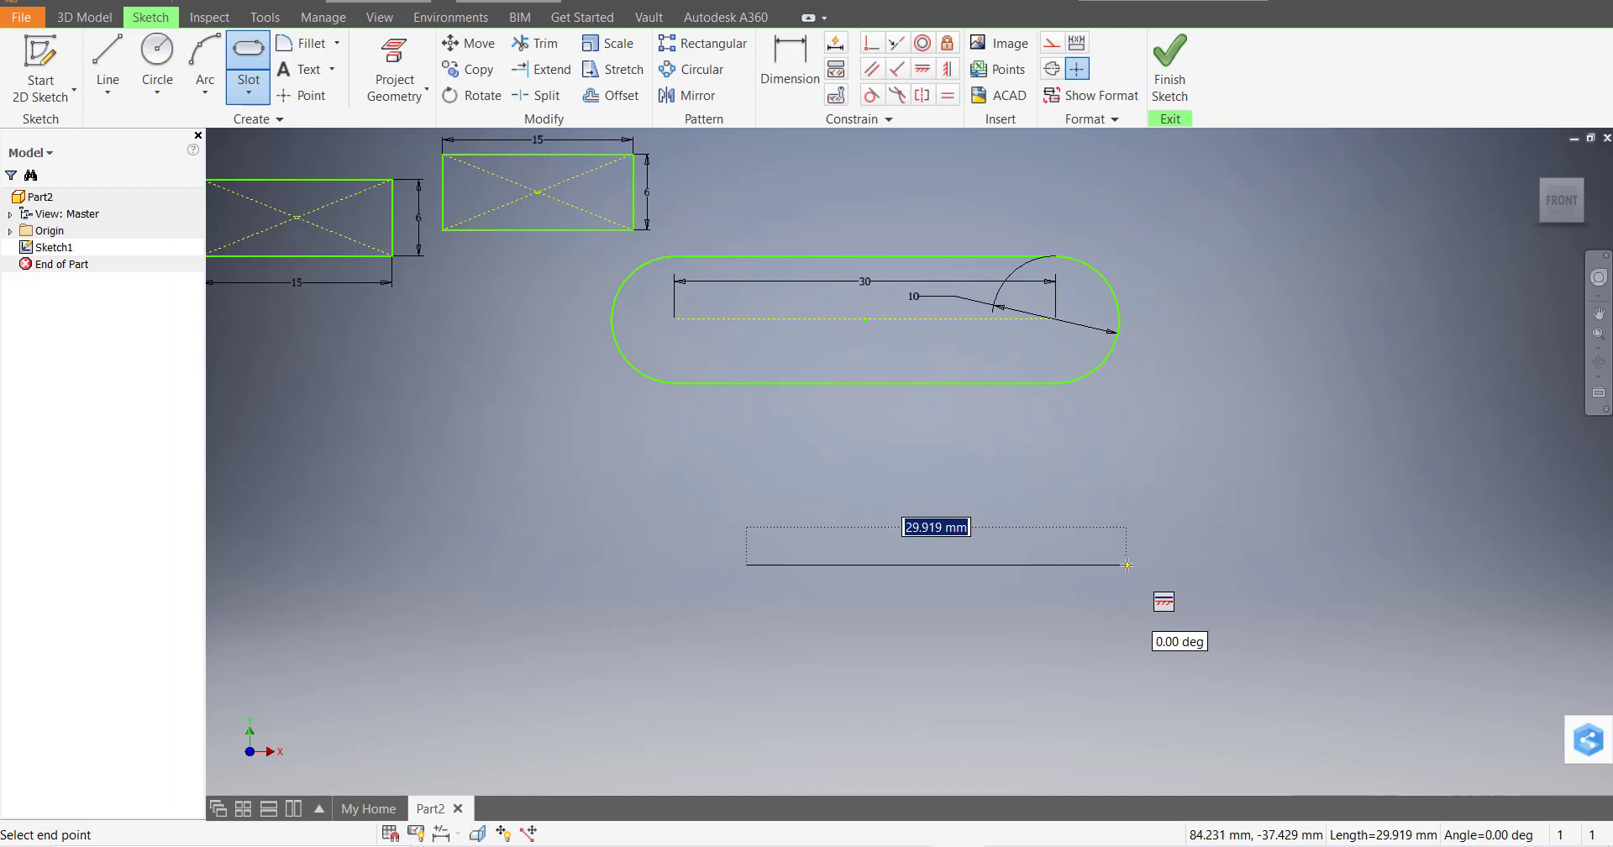
pyautogui.write('3')
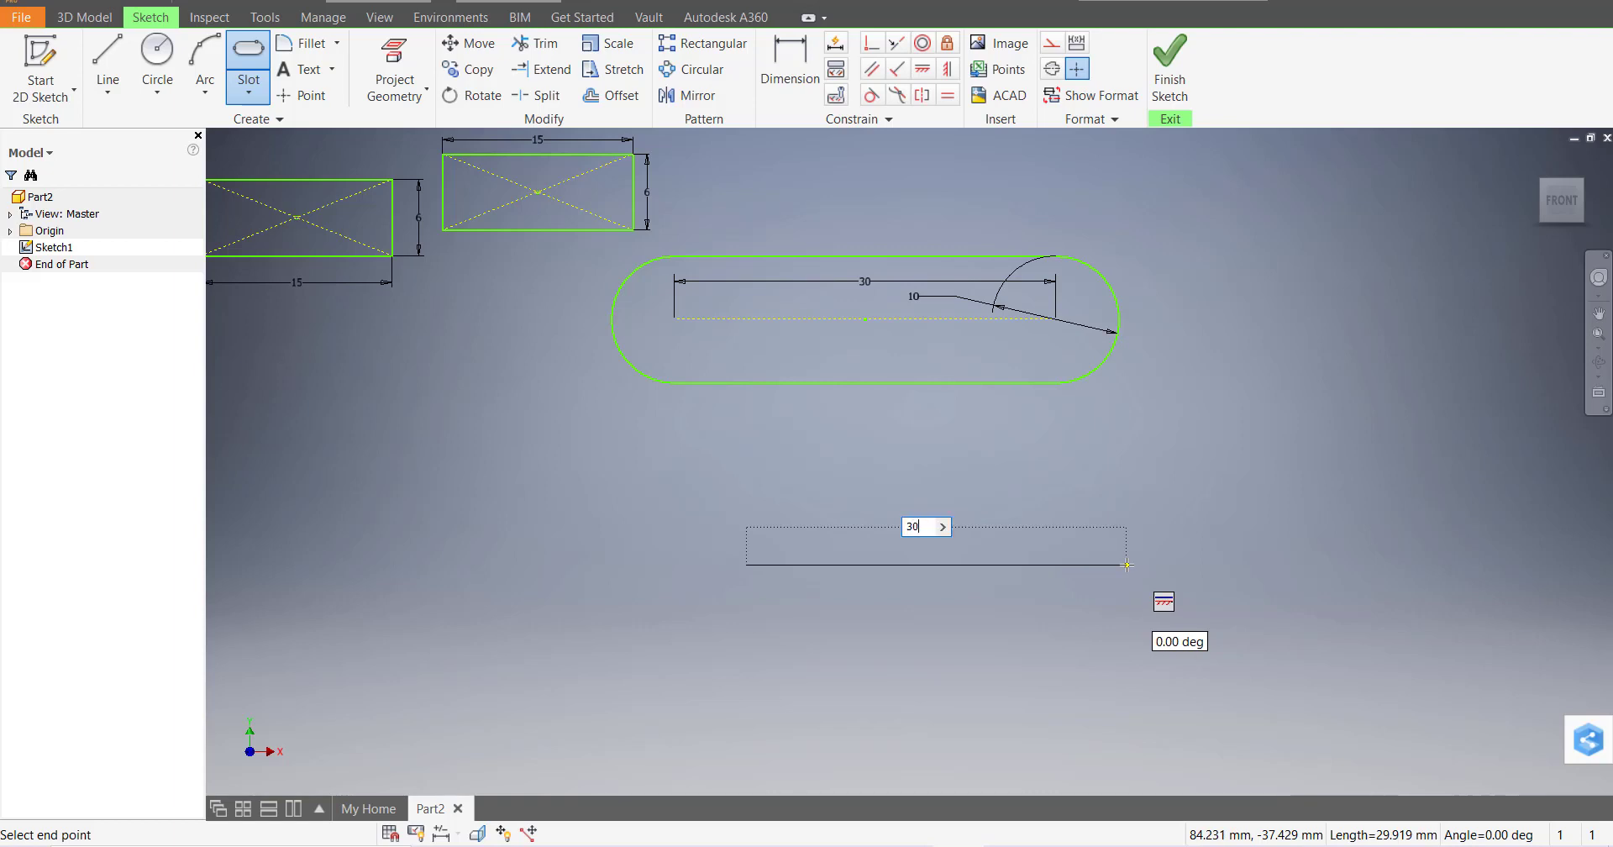
pyautogui.write('0')
pyautogui.press('Return')
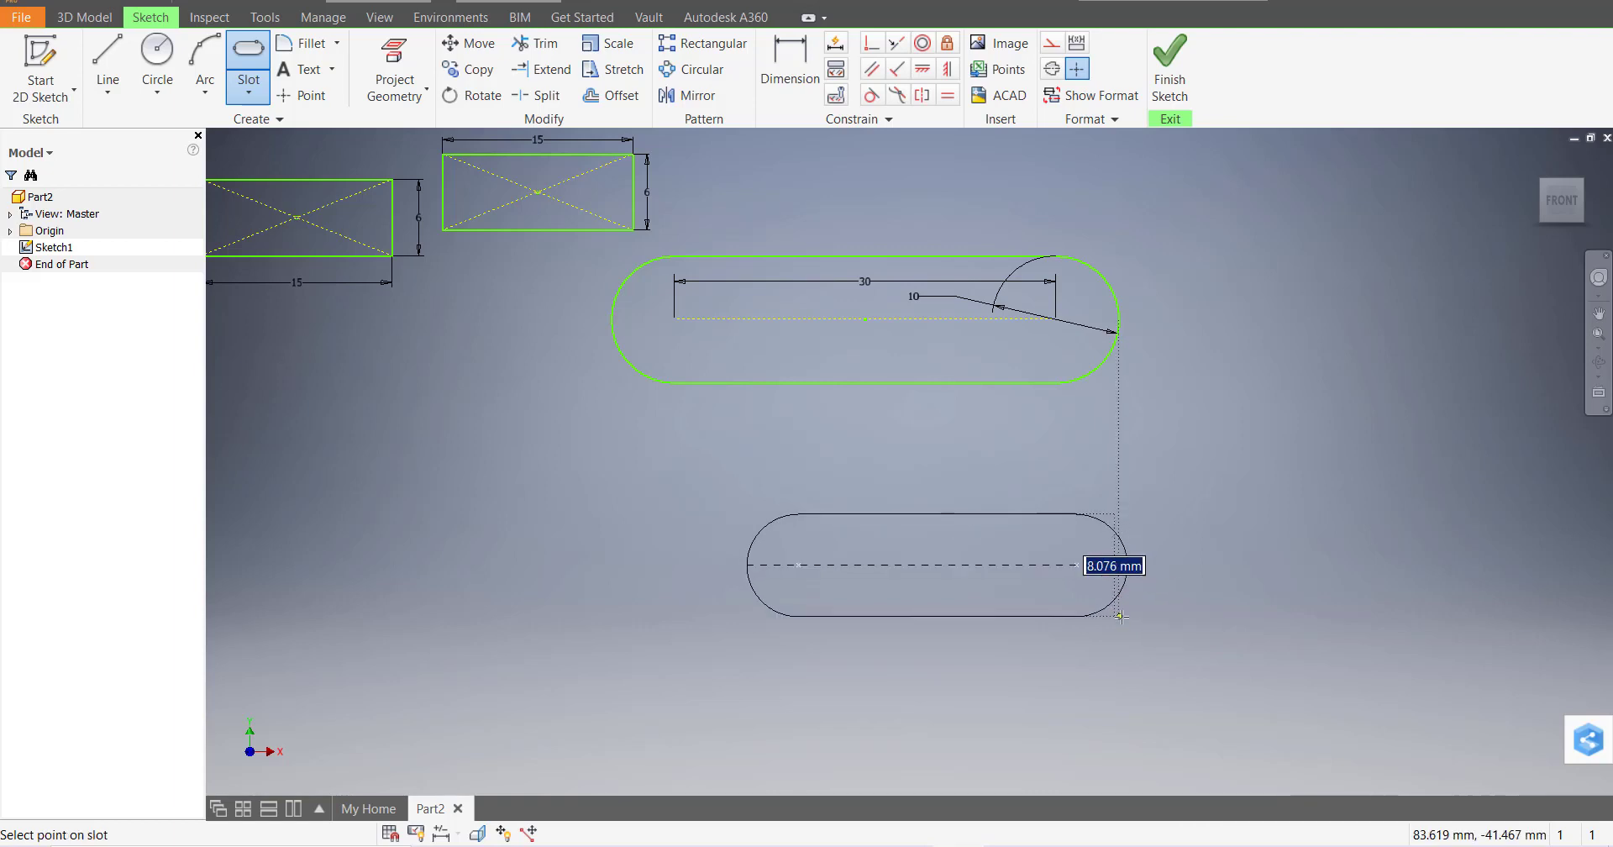
pyautogui.write('10')
pyautogui.press('Return')
pyautogui.press('Escape')
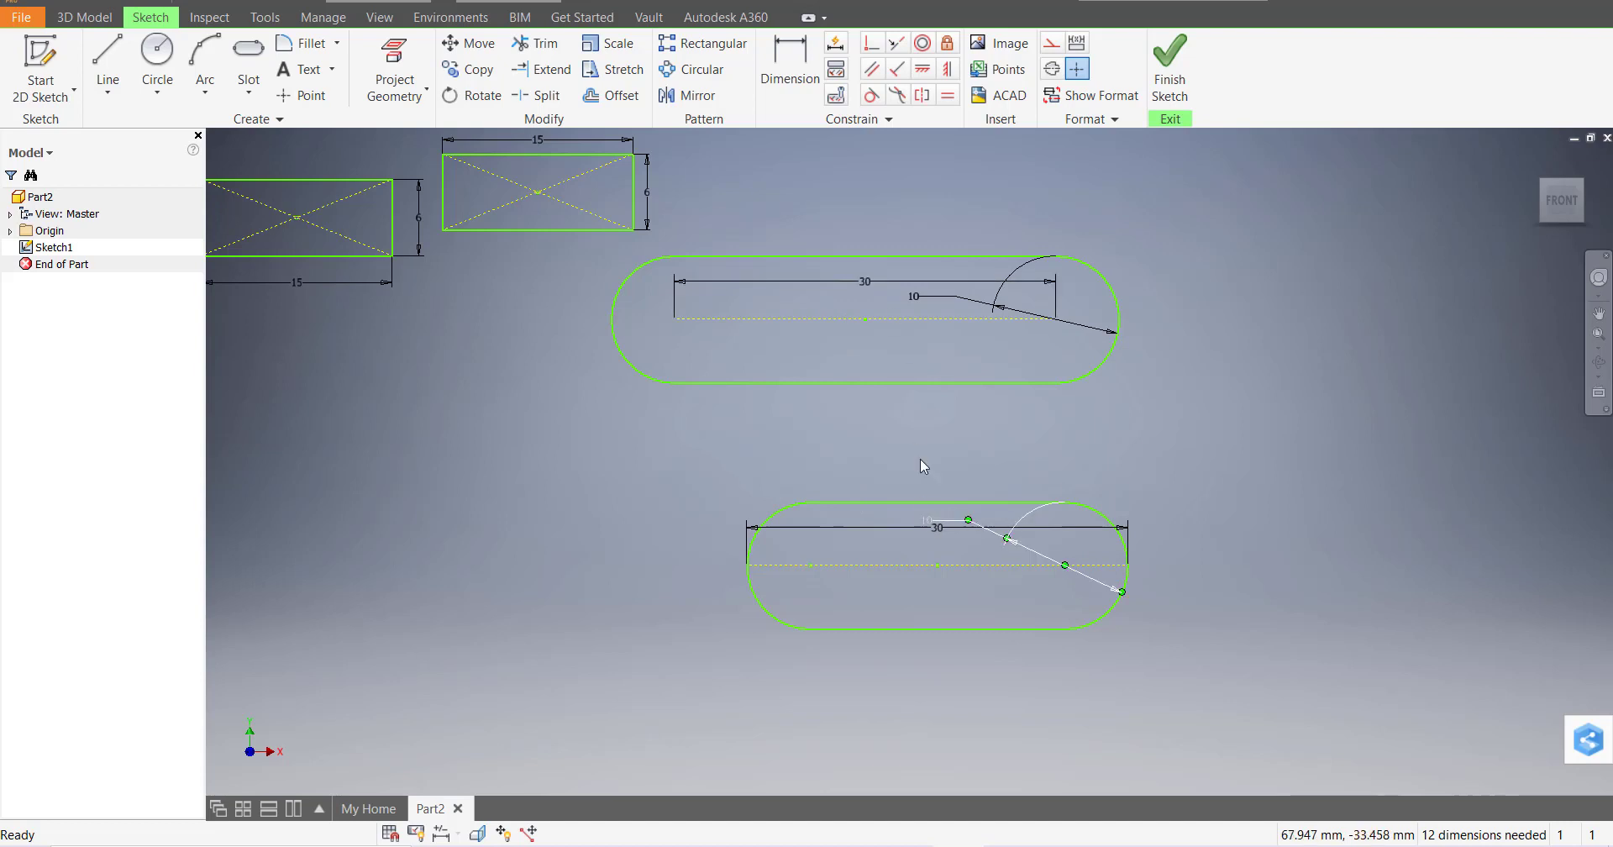
pyautogui.scroll(-5, 1045, 571)
pyautogui.scroll(6, 1071, 601)
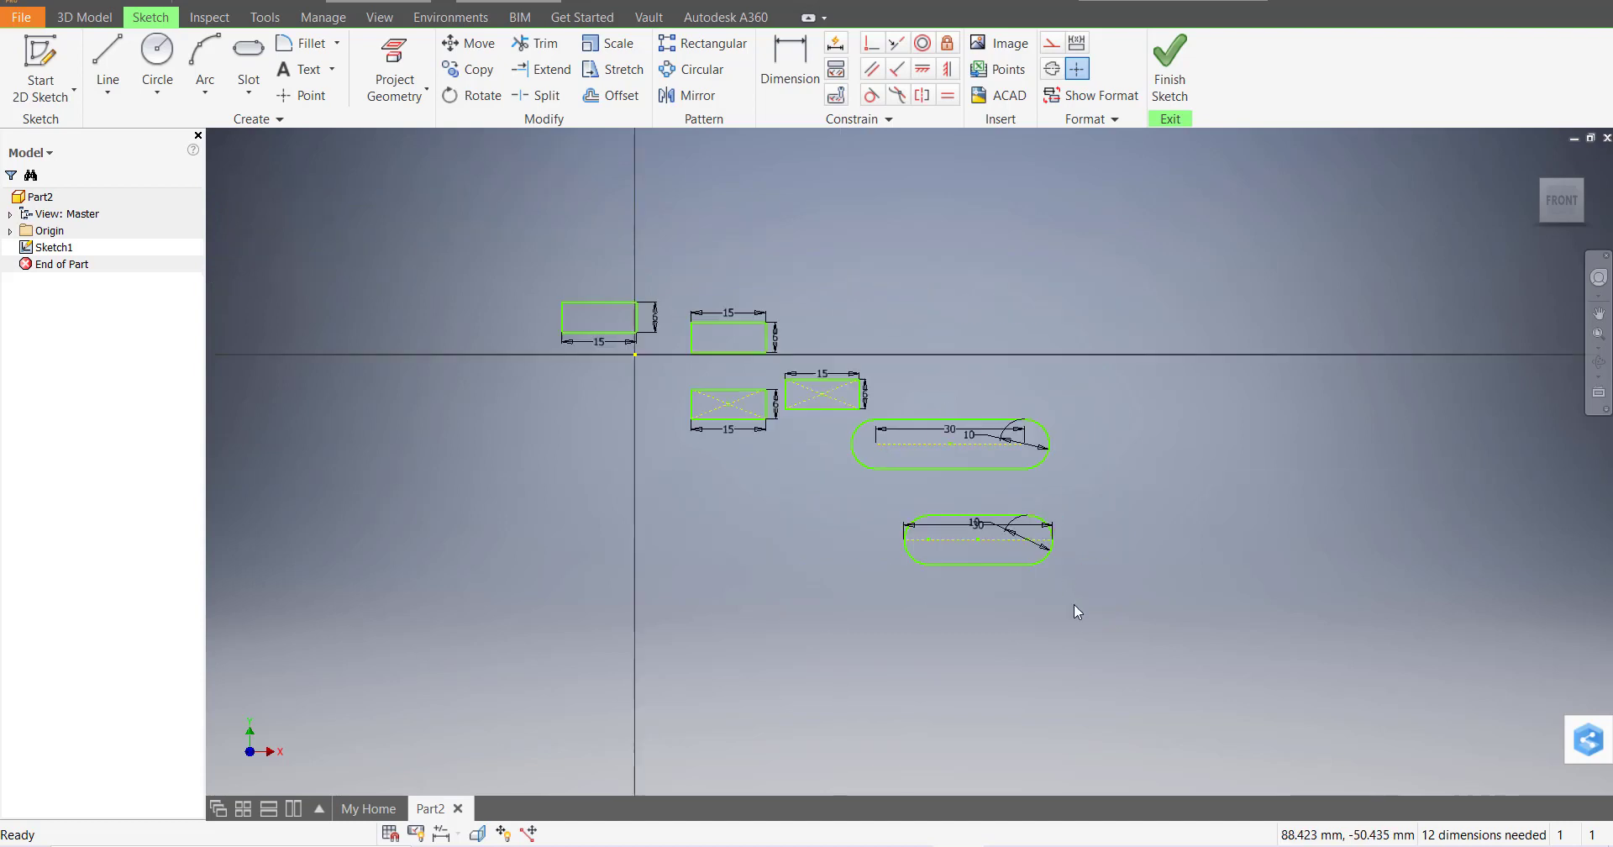
pyautogui.scroll(-3, 1067, 597)
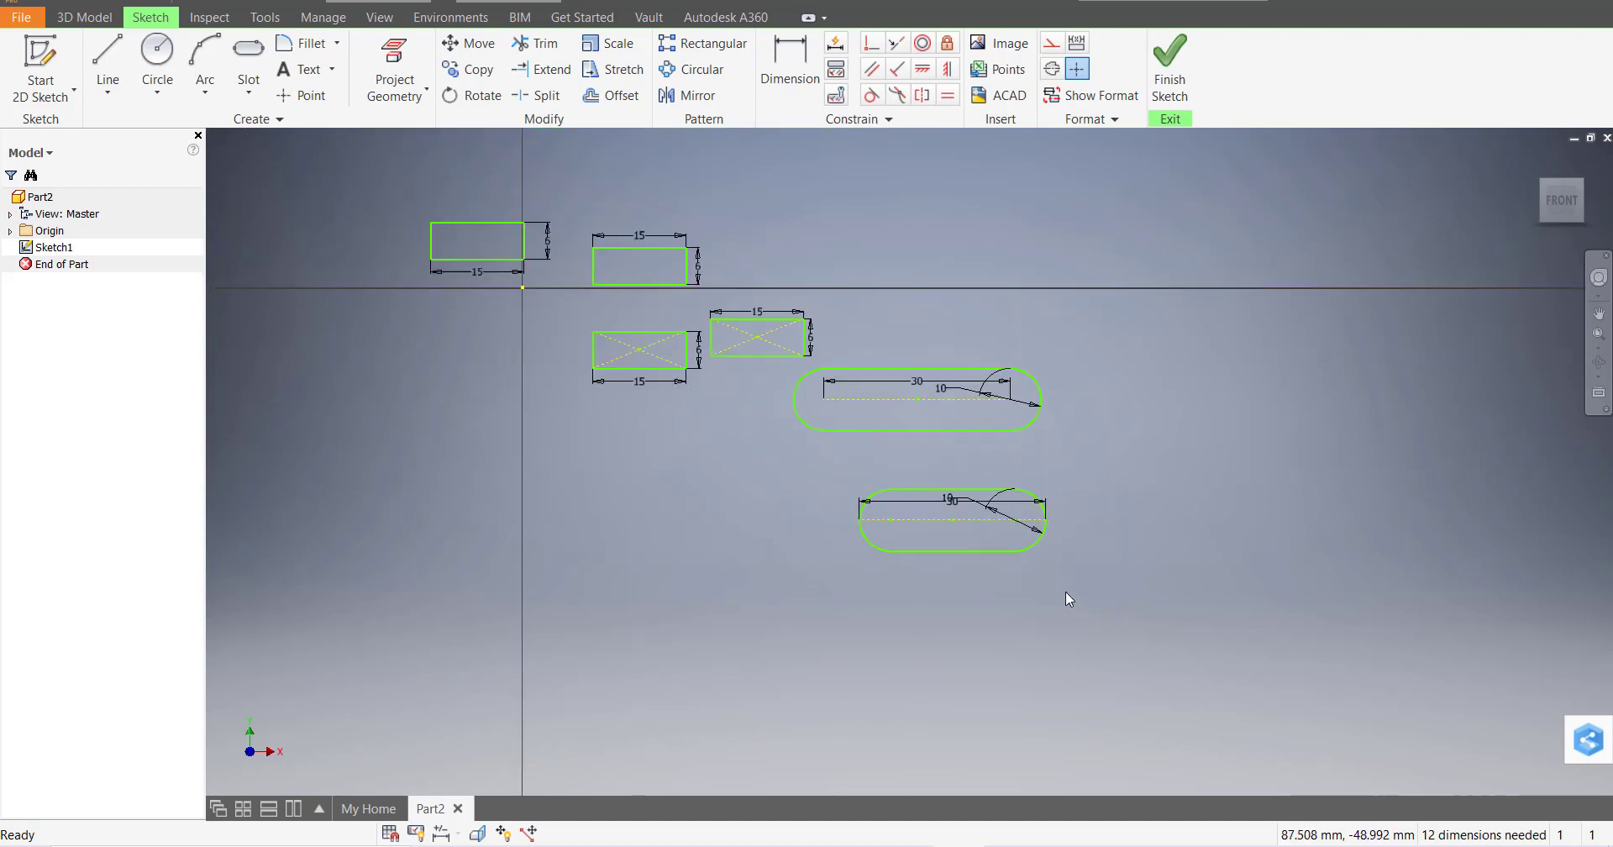
# Draw a centre-point slot 30 mm long and 10 mm wide
pyautogui.click(248, 91)
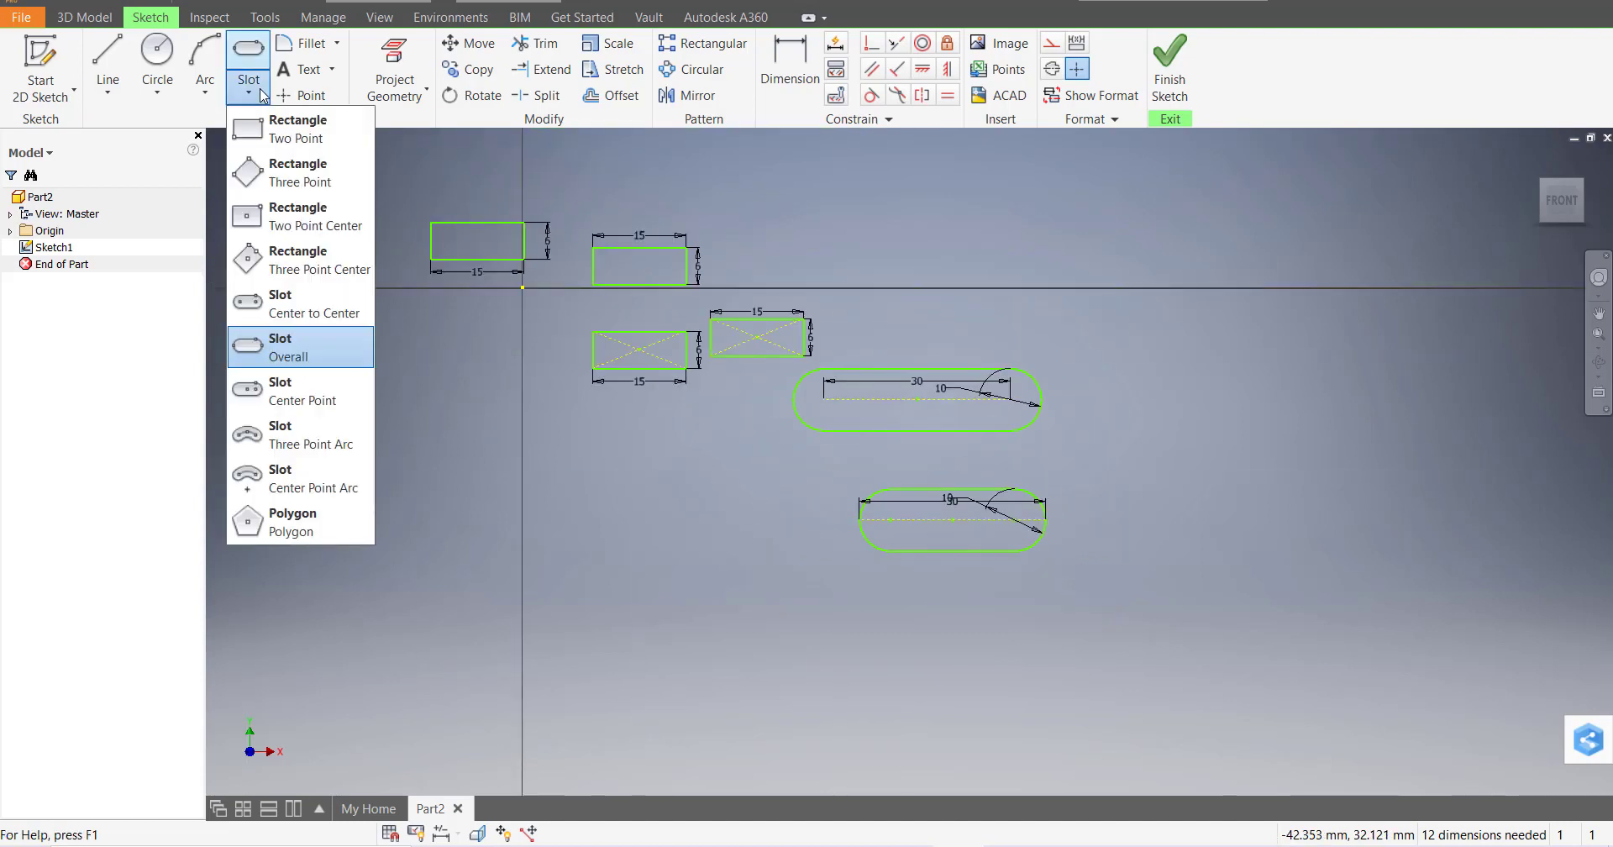
pyautogui.click(318, 403)
pyautogui.scroll(-2, 958, 655)
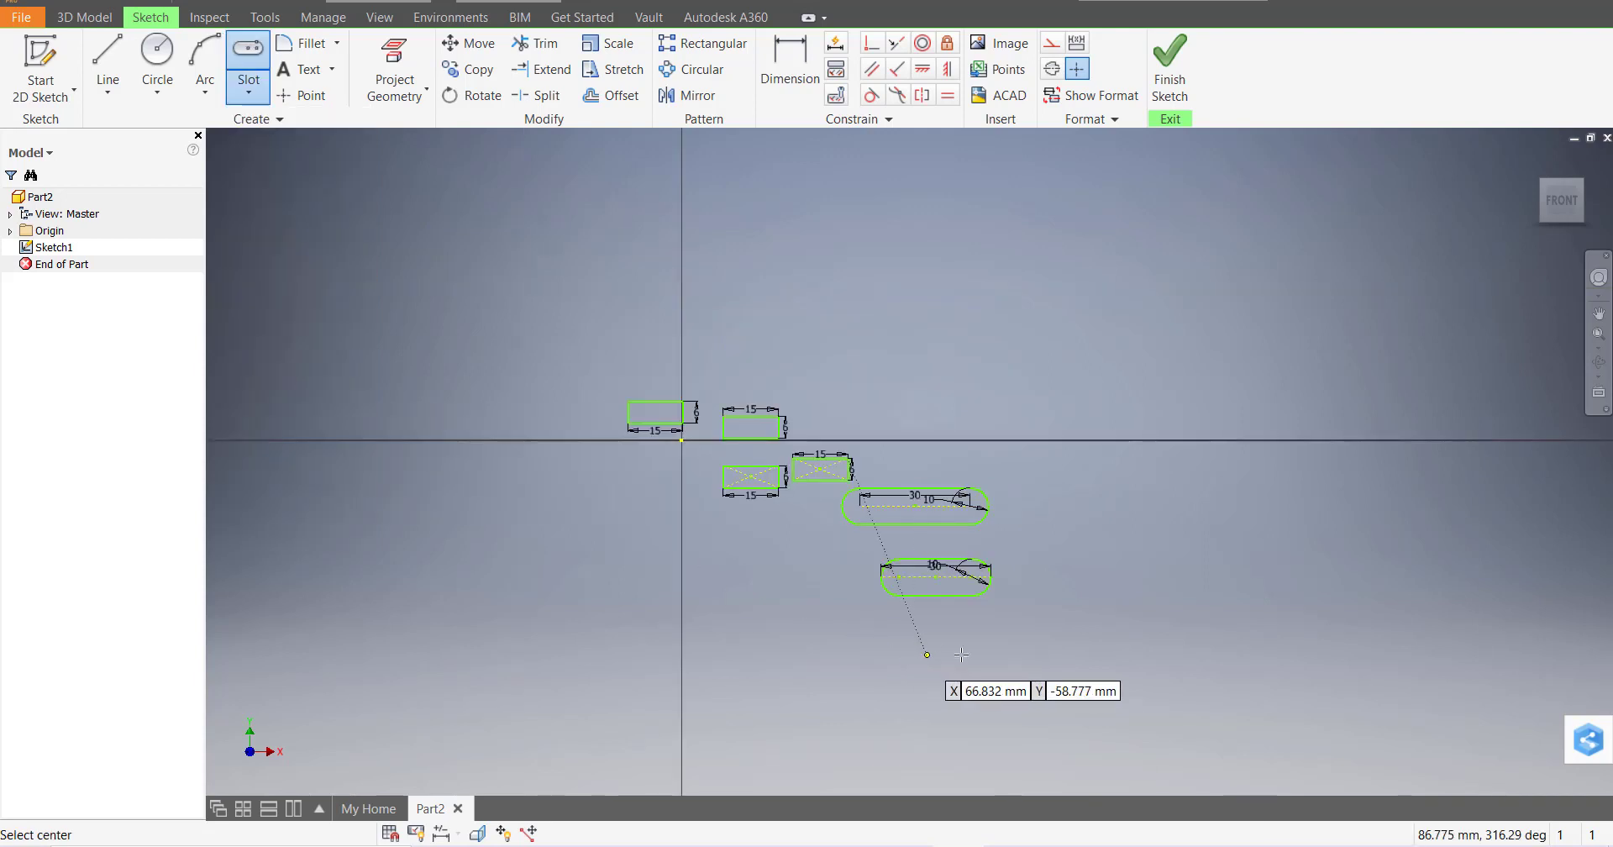
pyautogui.scroll(6, 961, 654)
pyautogui.scroll(-2, 853, 605)
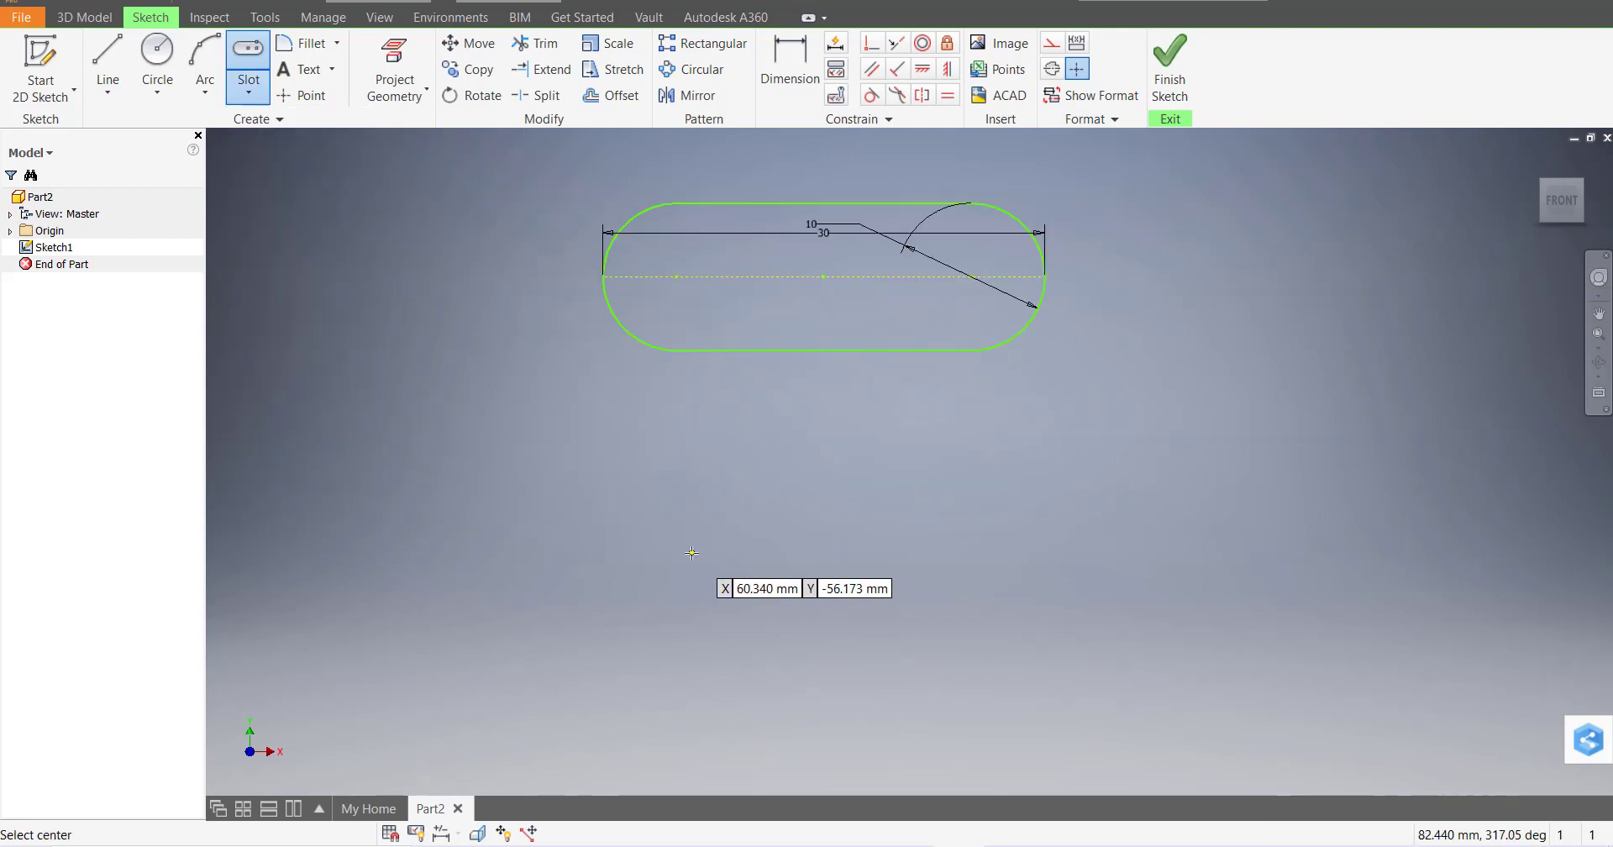
pyautogui.click(691, 553)
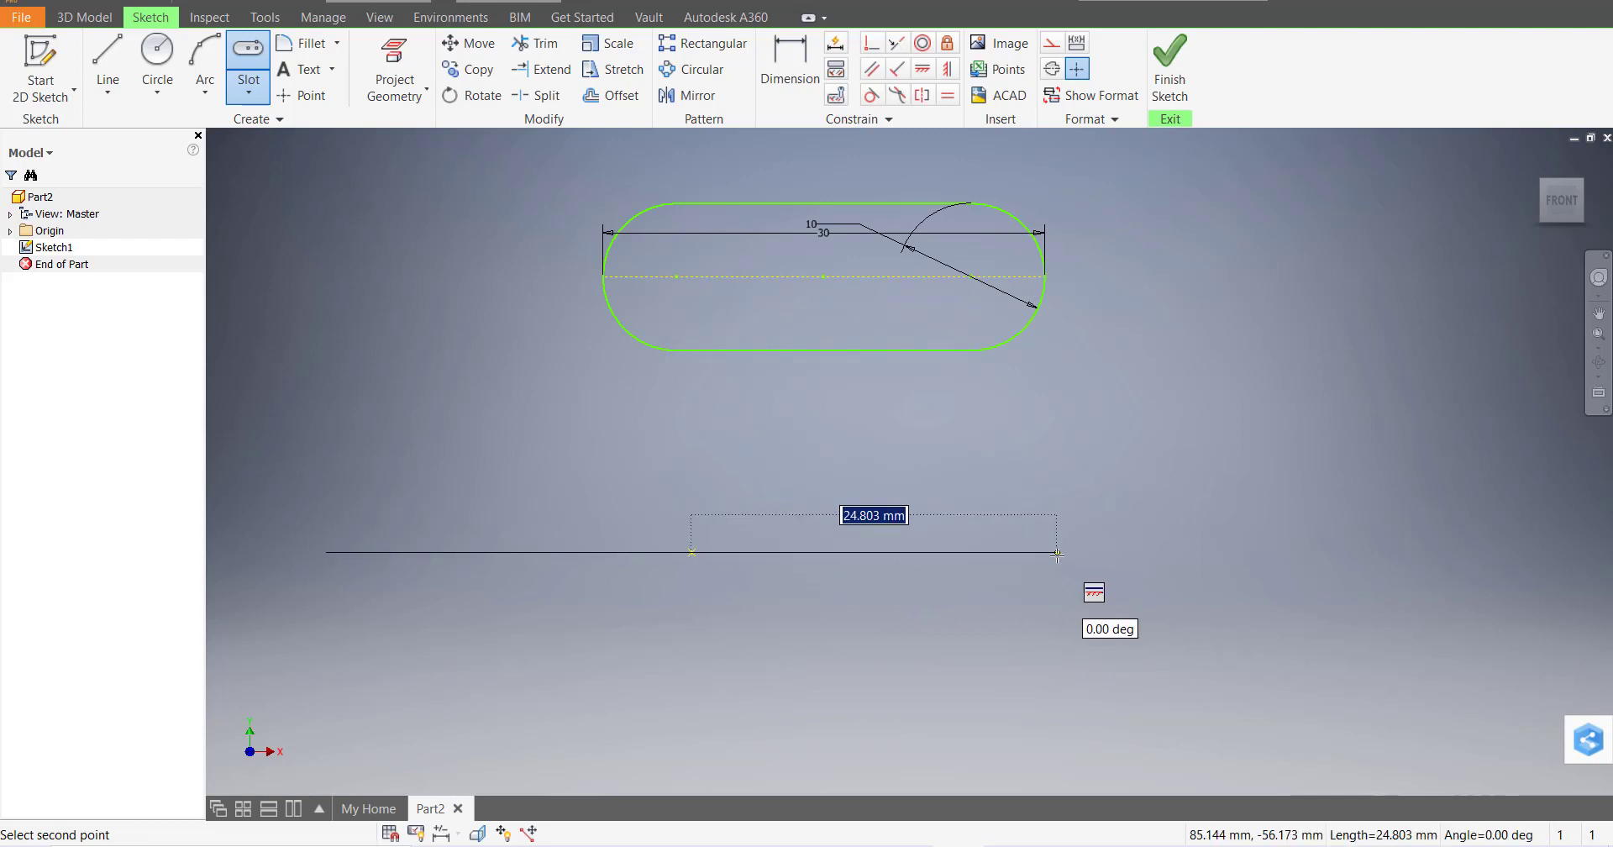
pyautogui.write('30')
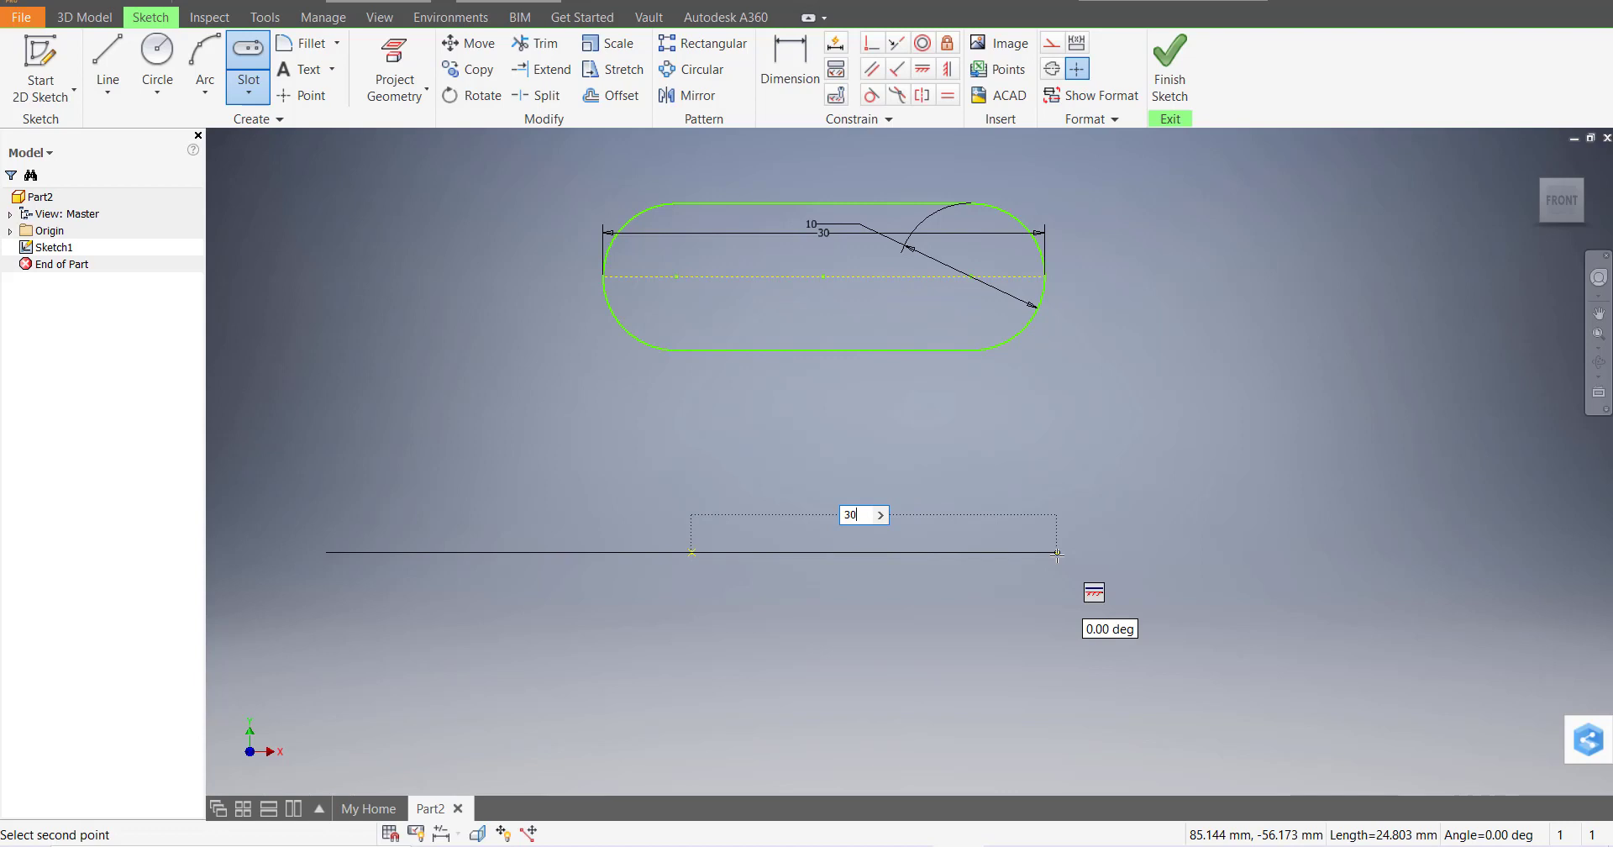
pyautogui.press('Return')
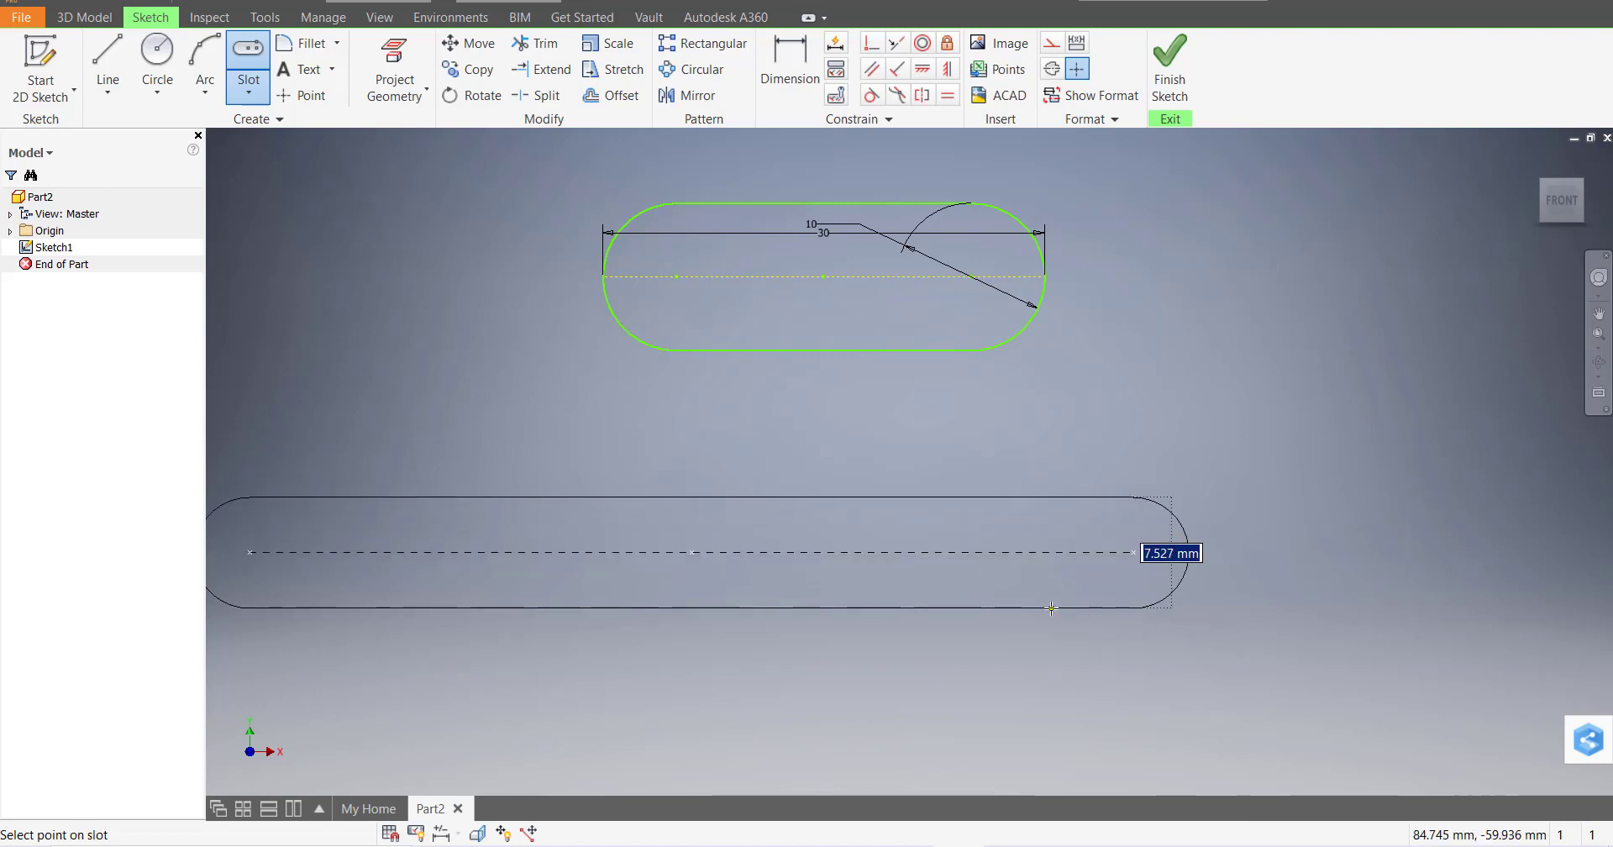
pyautogui.write('10')
pyautogui.press('Return')
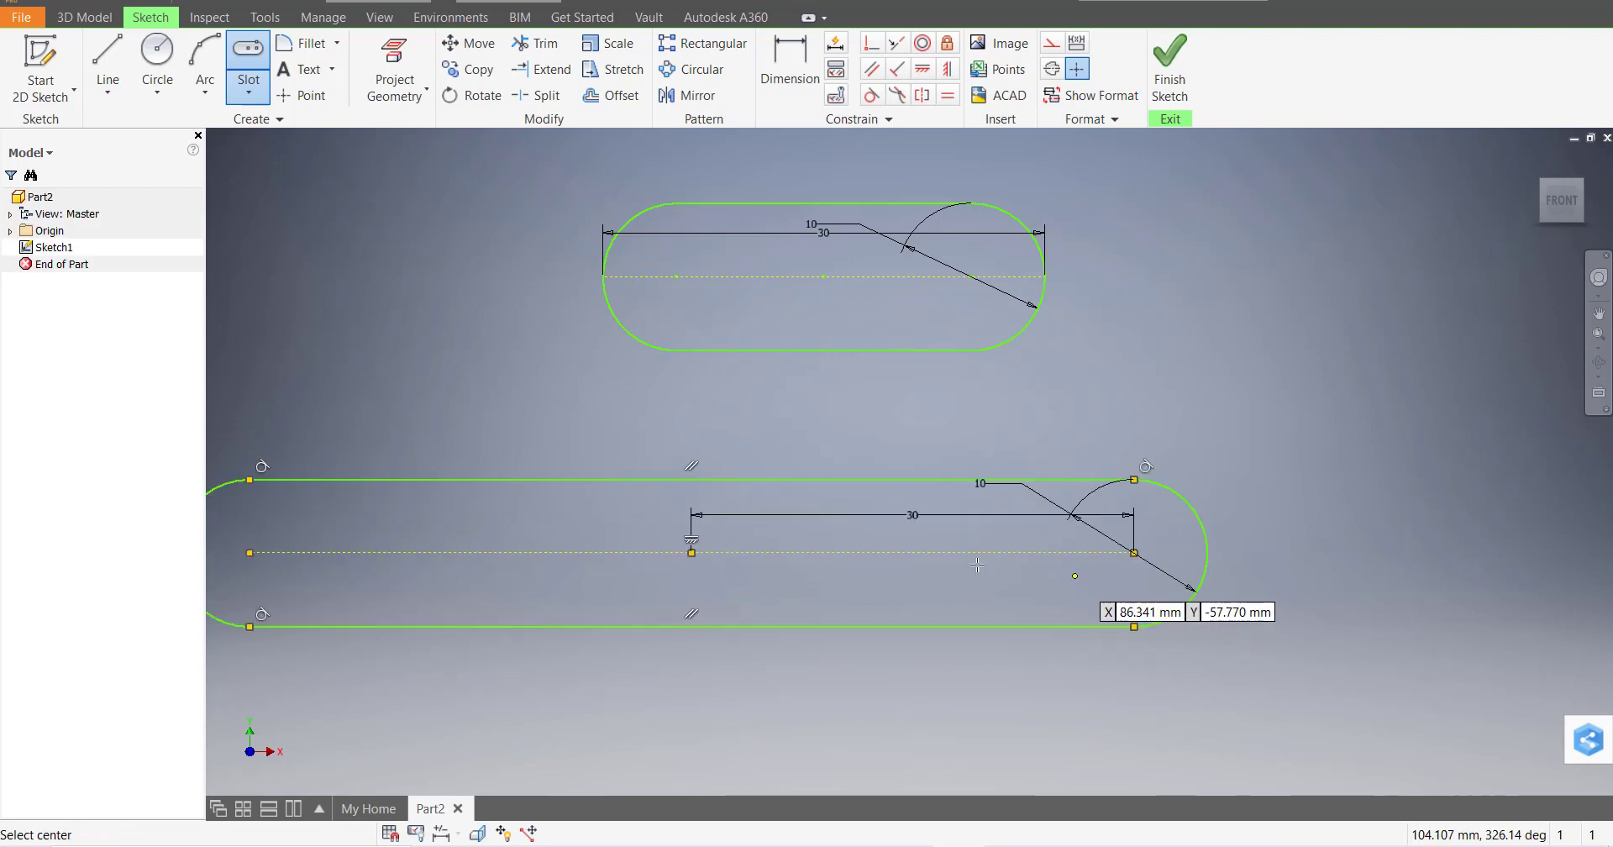
pyautogui.press('Escape')
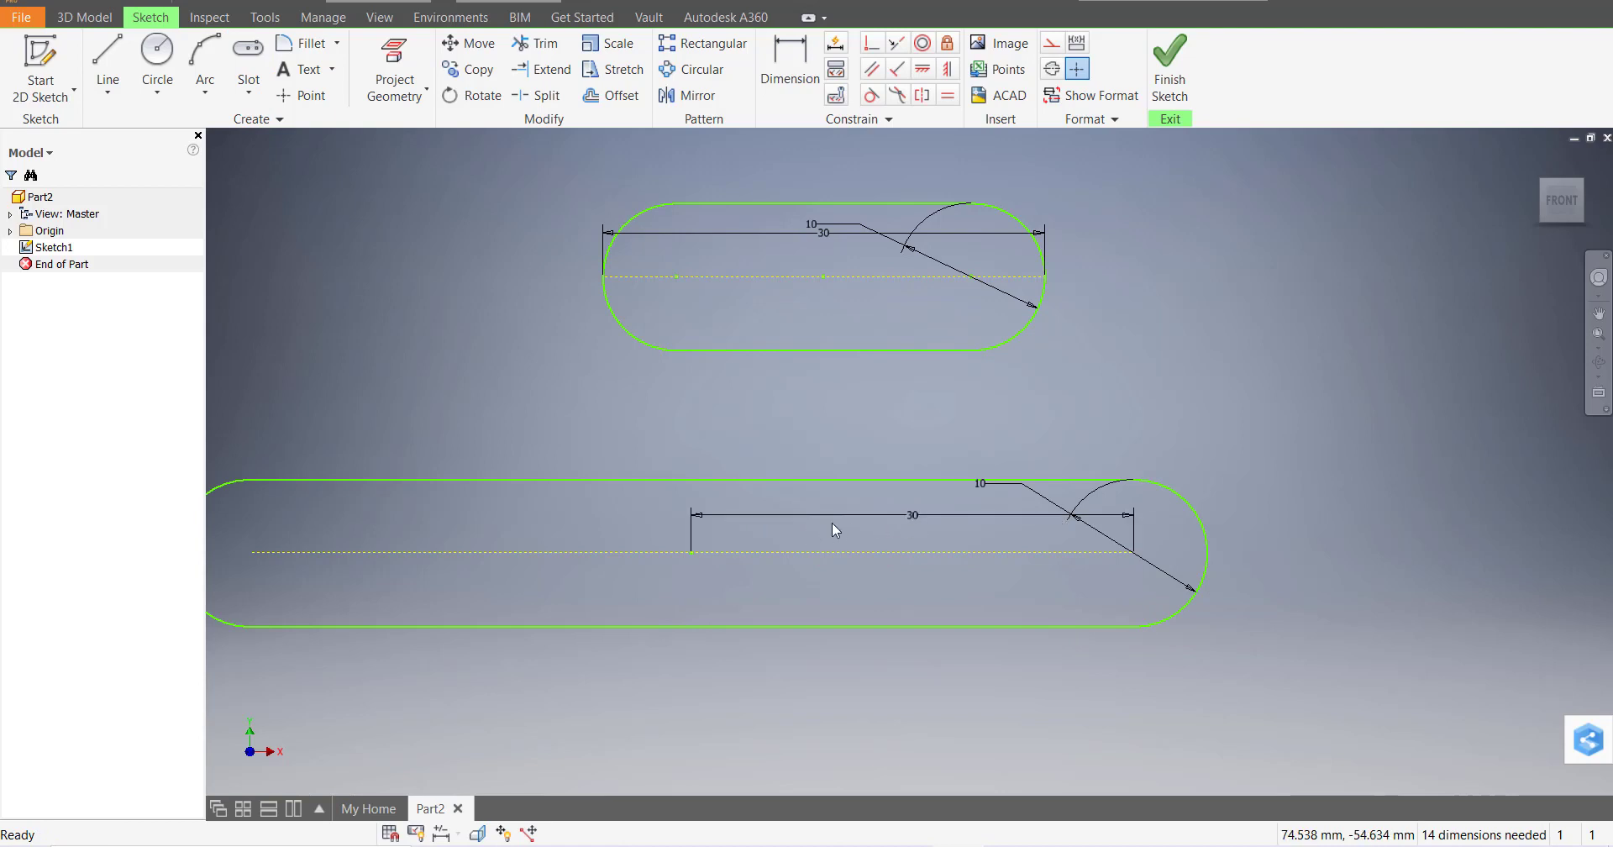
pyautogui.scroll(-3, 731, 542)
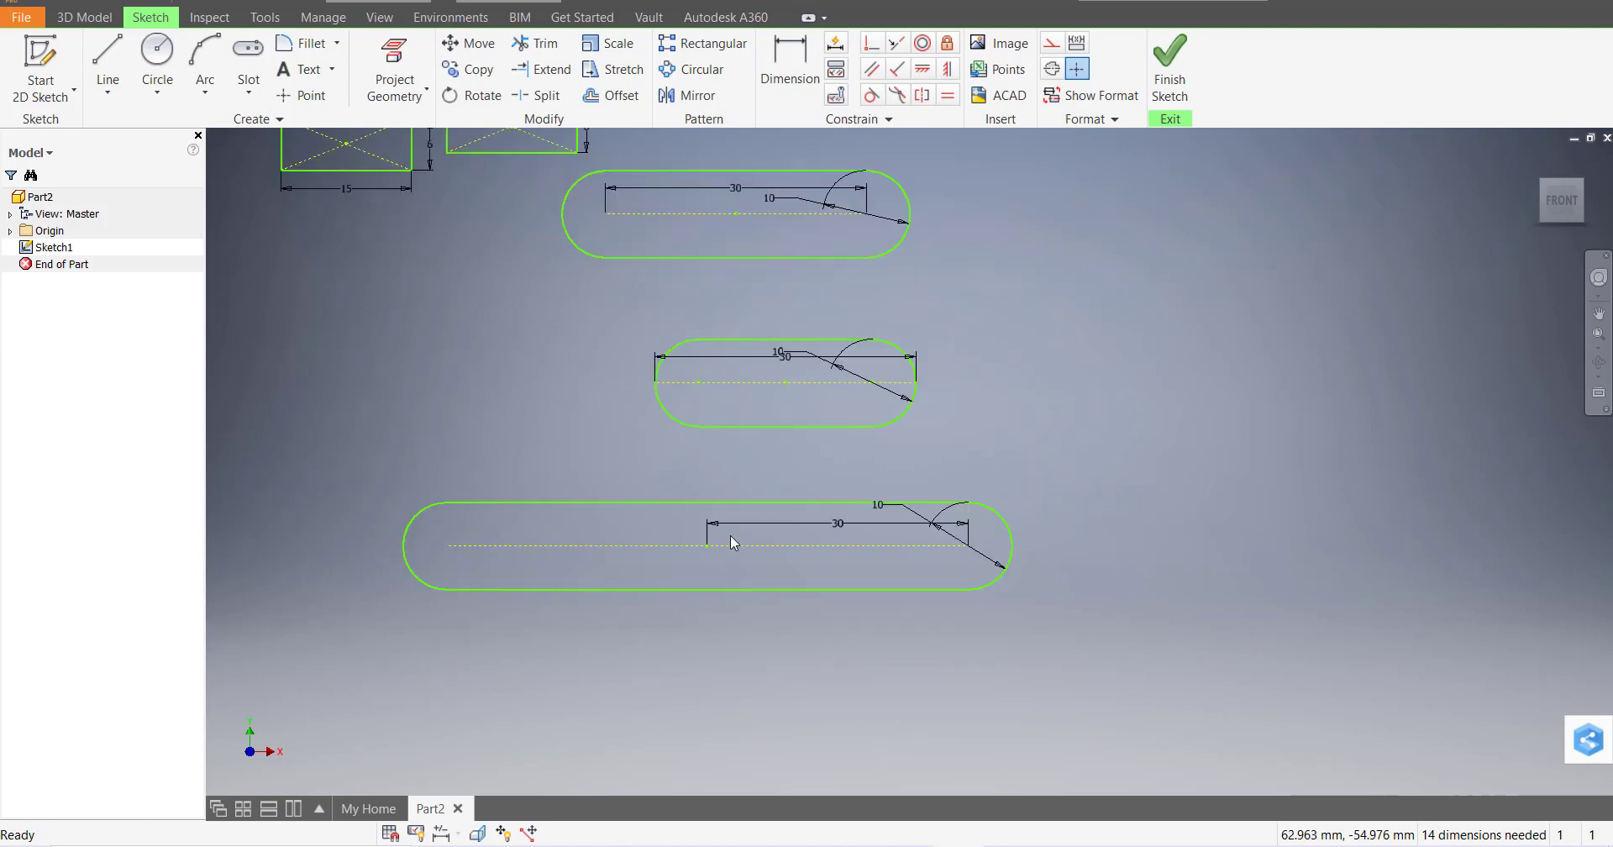
pyautogui.scroll(3, 729, 536)
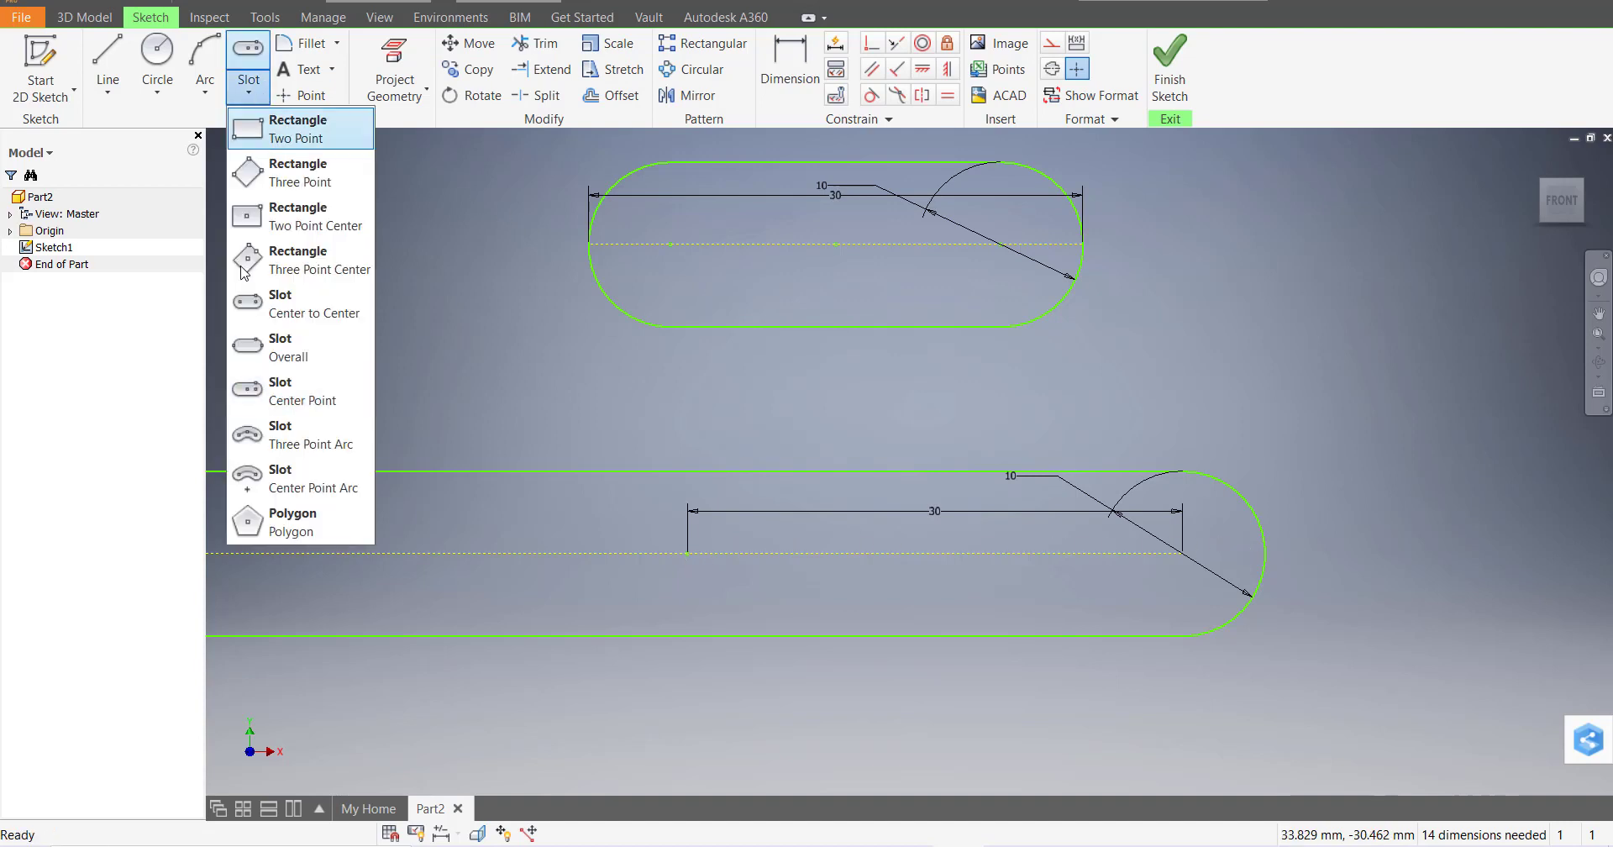
# Draw a three-point arc slot with a 30 mm span, 30 mm radius and 10 mm width
pyautogui.click(290, 439)
pyautogui.scroll(9, 1088, 520)
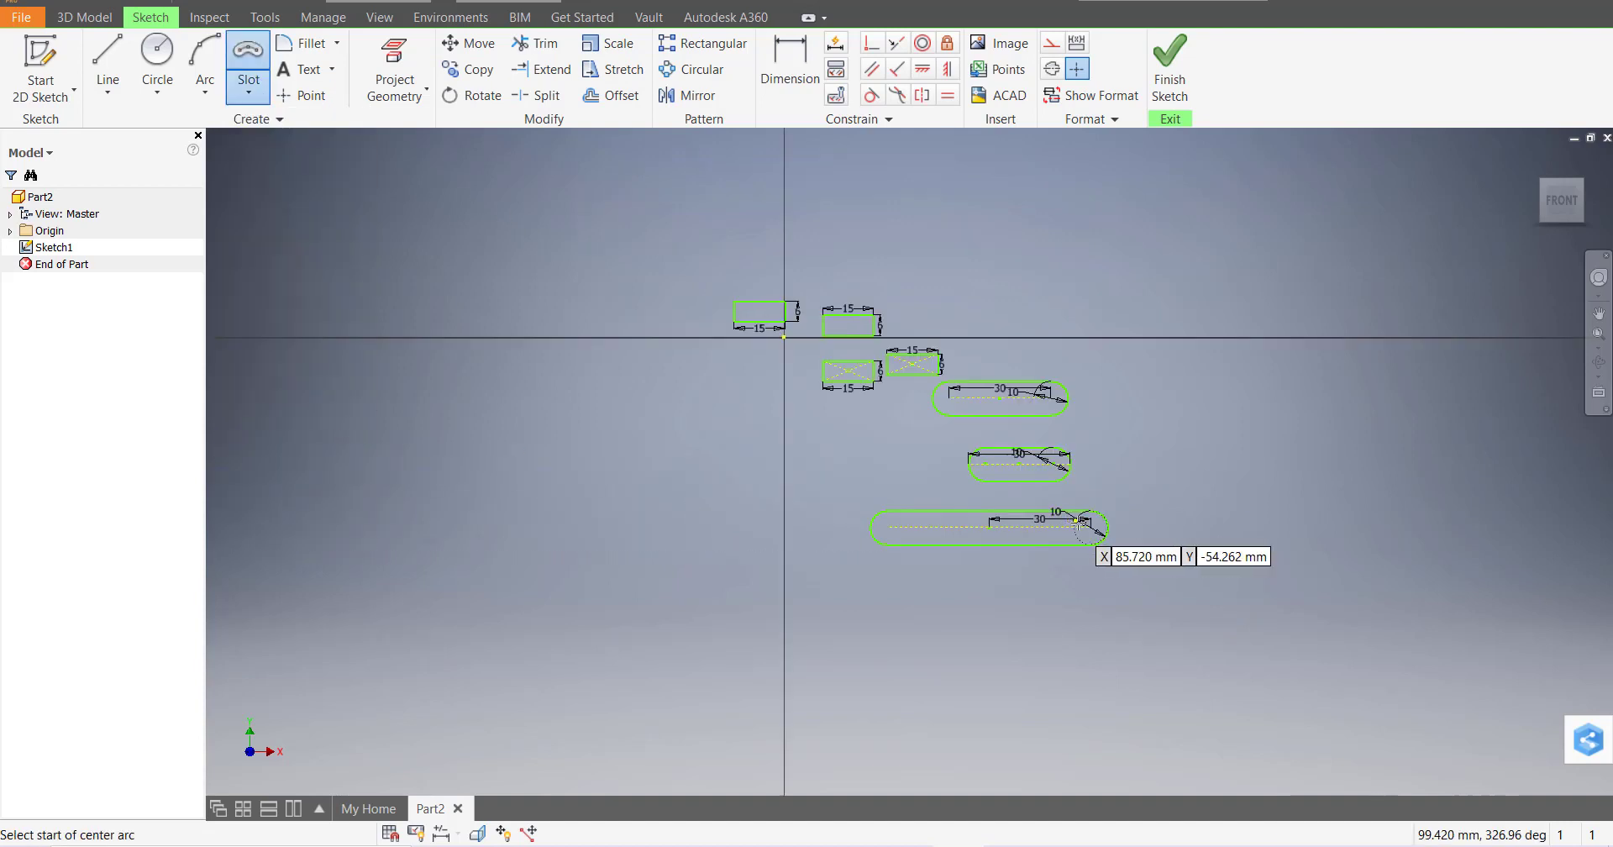
pyautogui.scroll(-9, 1215, 568)
pyautogui.scroll(5, 988, 461)
pyautogui.scroll(-3, 792, 349)
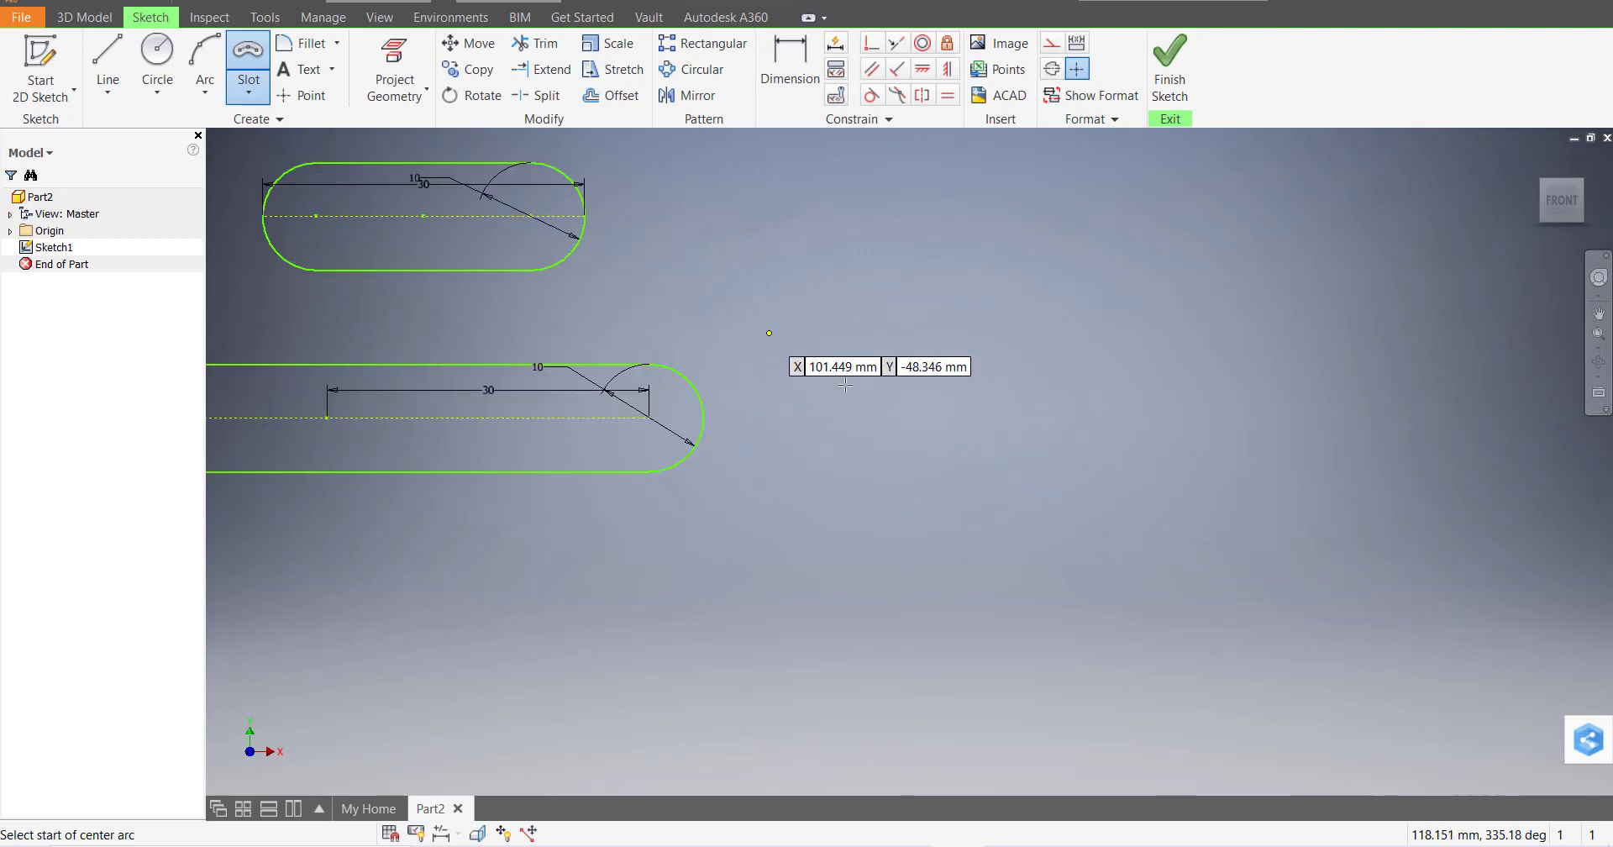
pyautogui.click(924, 402)
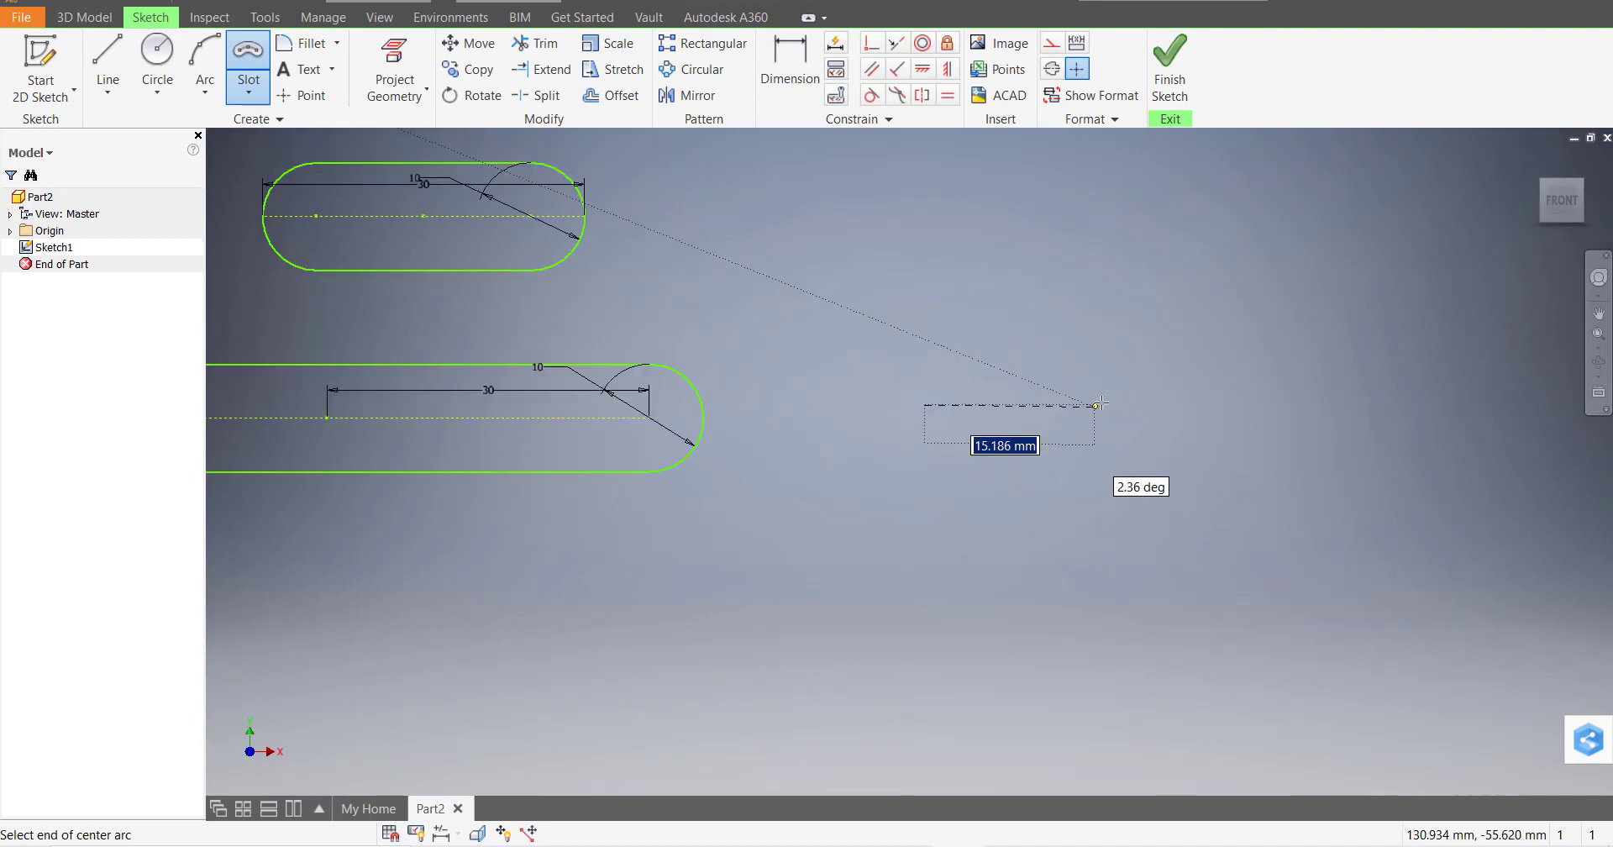
pyautogui.write('3')
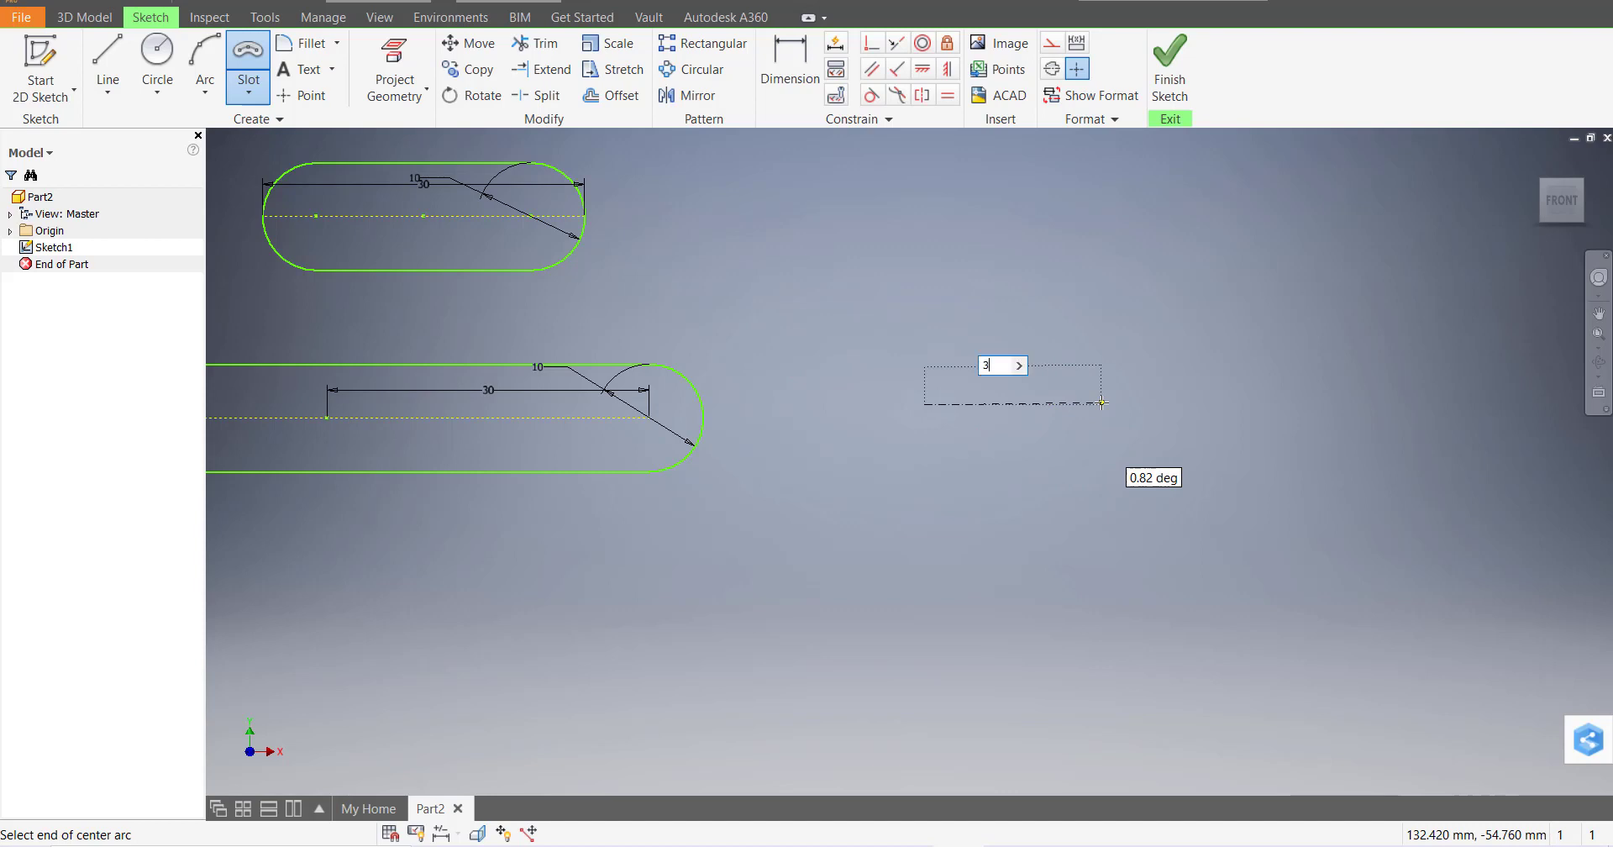
pyautogui.write('0')
pyautogui.press('Return')
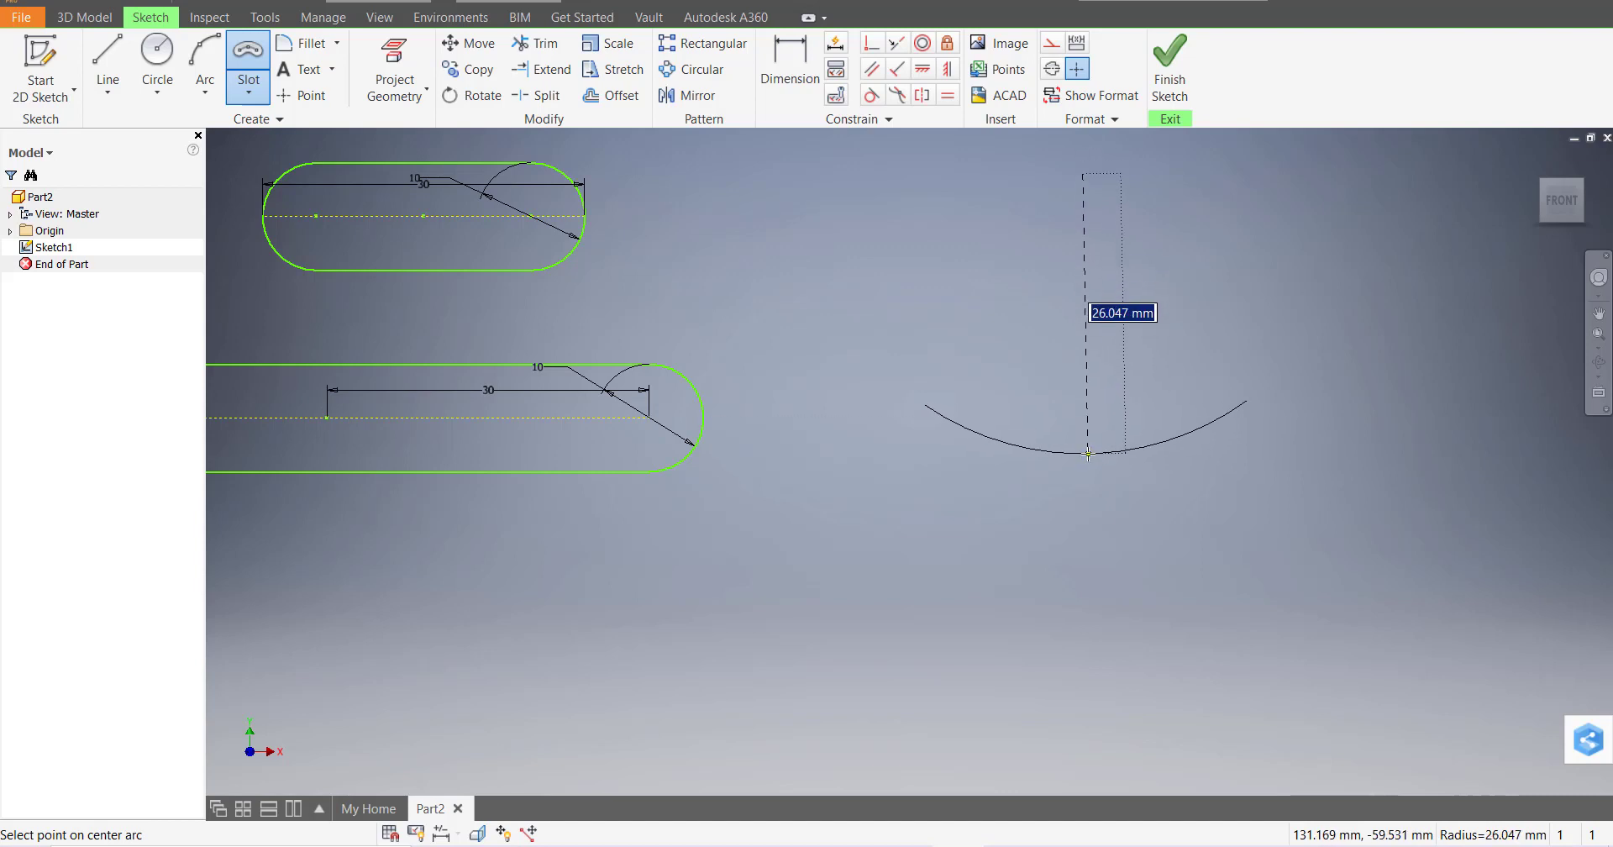
pyautogui.write('30')
pyautogui.press('Return')
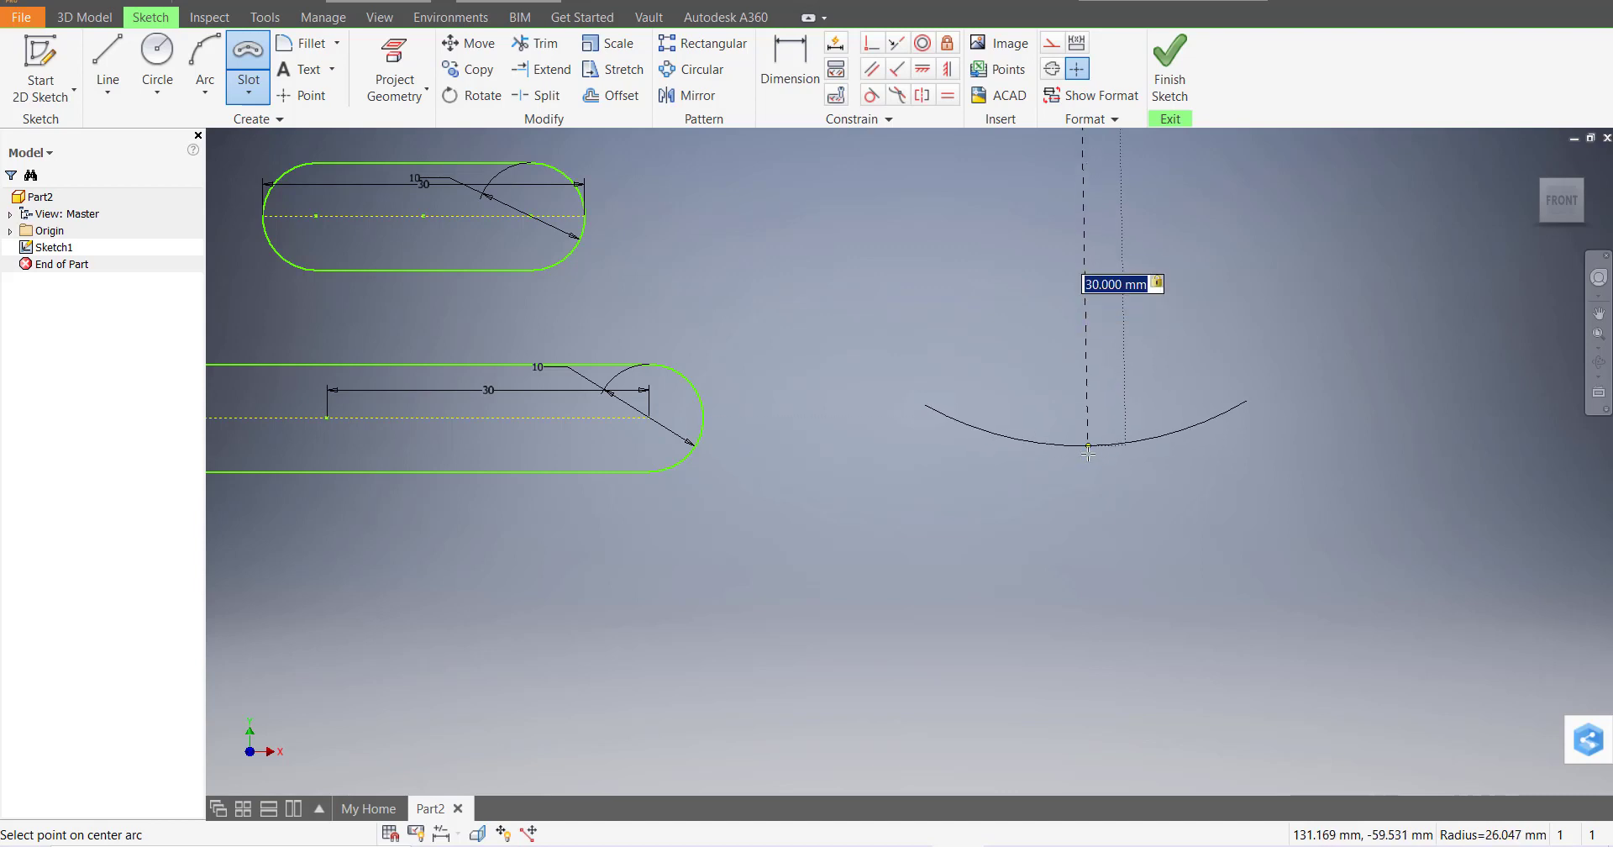
pyautogui.write('10')
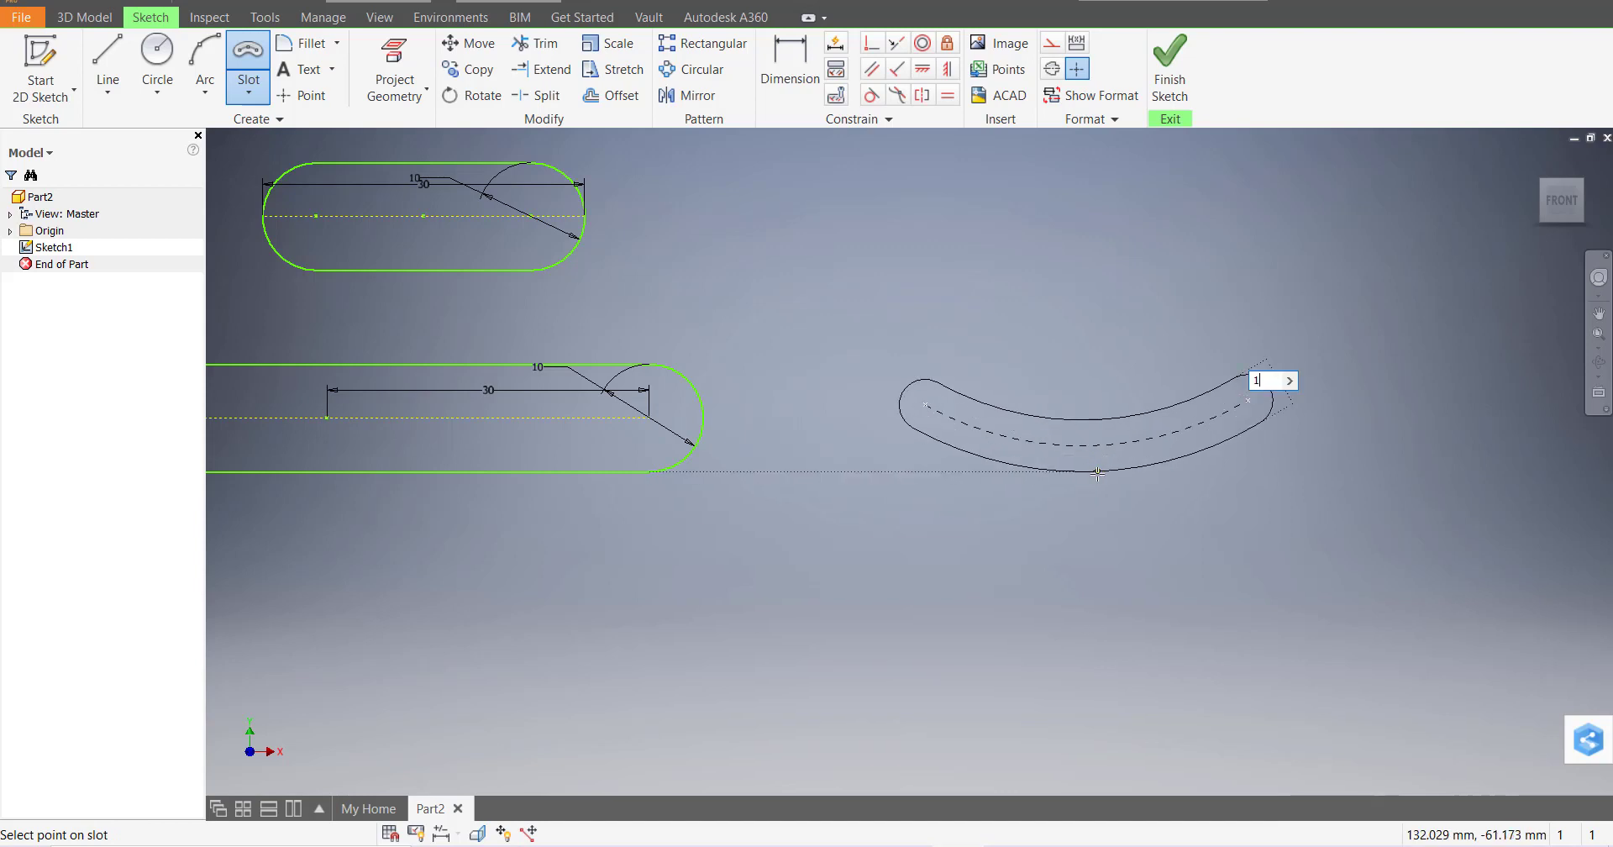
pyautogui.press('Return')
pyautogui.scroll(-2, 1153, 477)
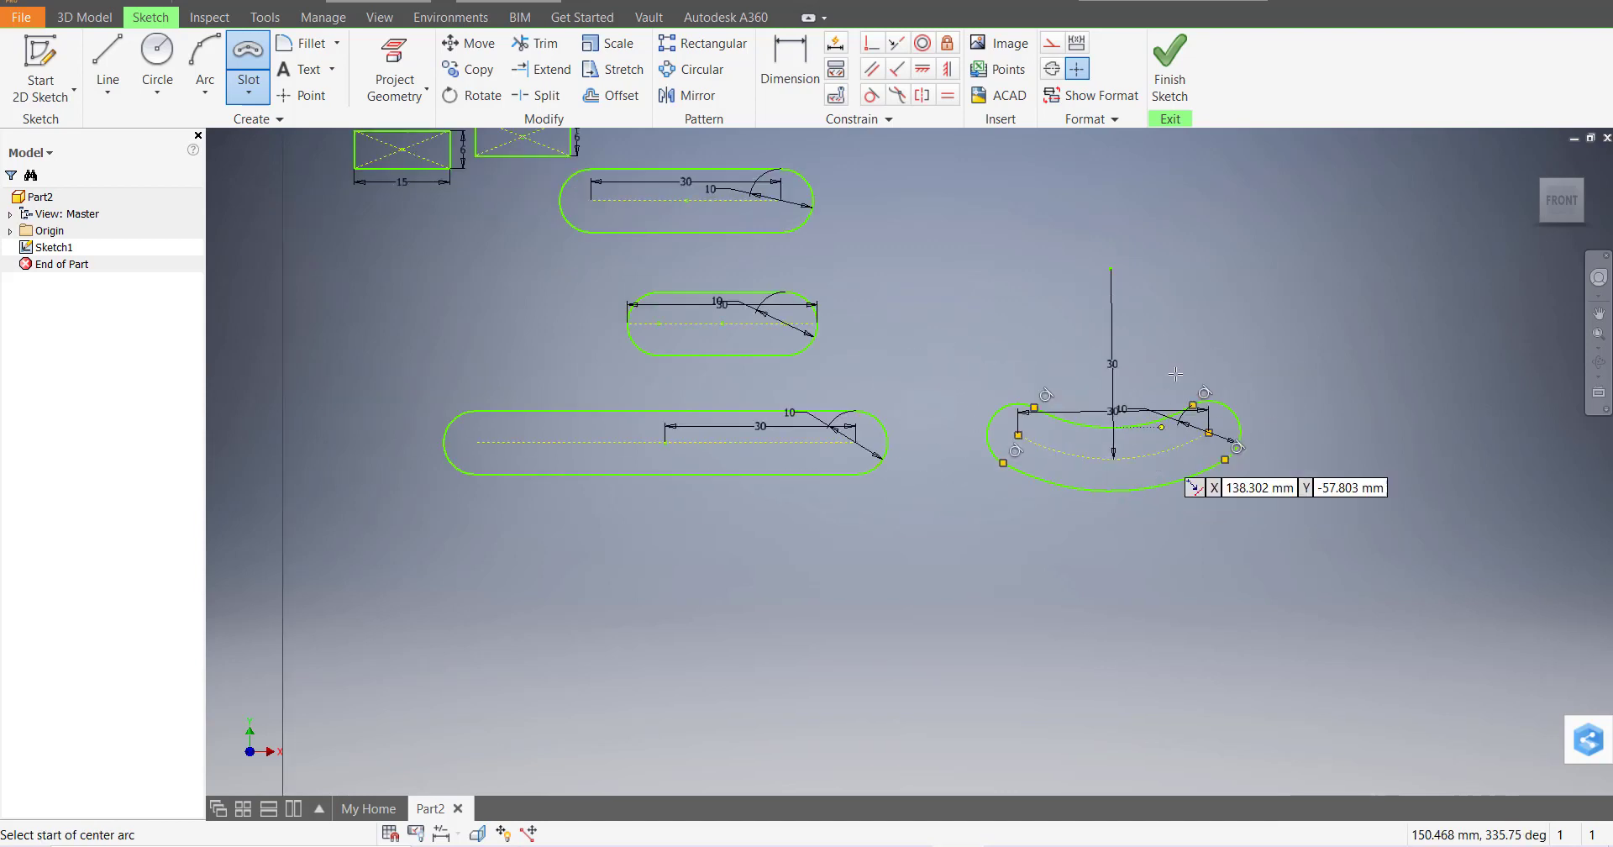
pyautogui.scroll(5, 1208, 415)
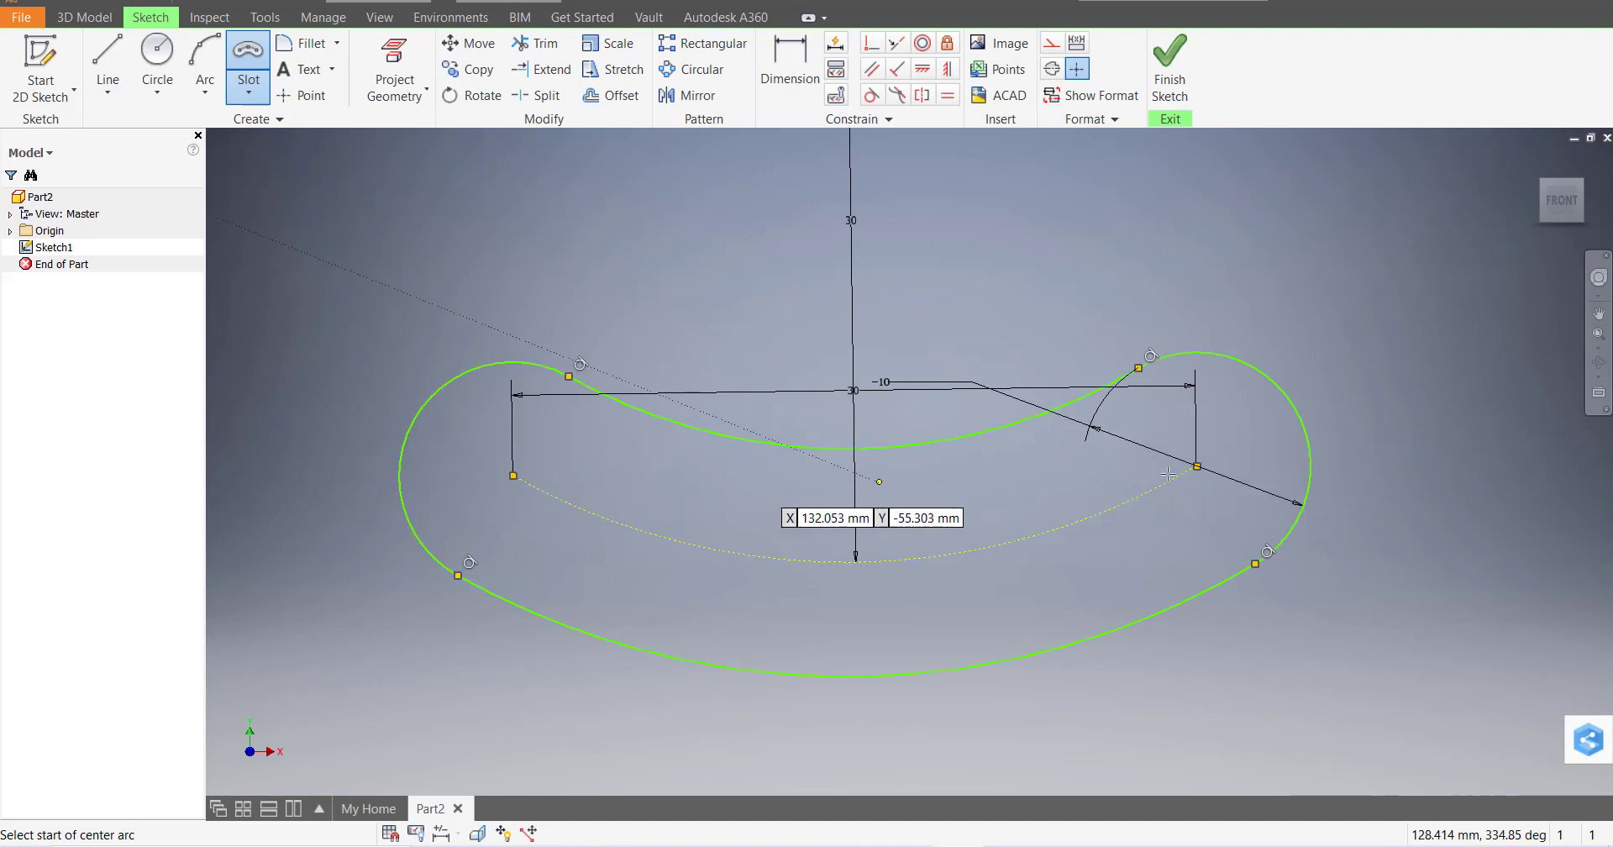
pyautogui.scroll(-2, 952, 514)
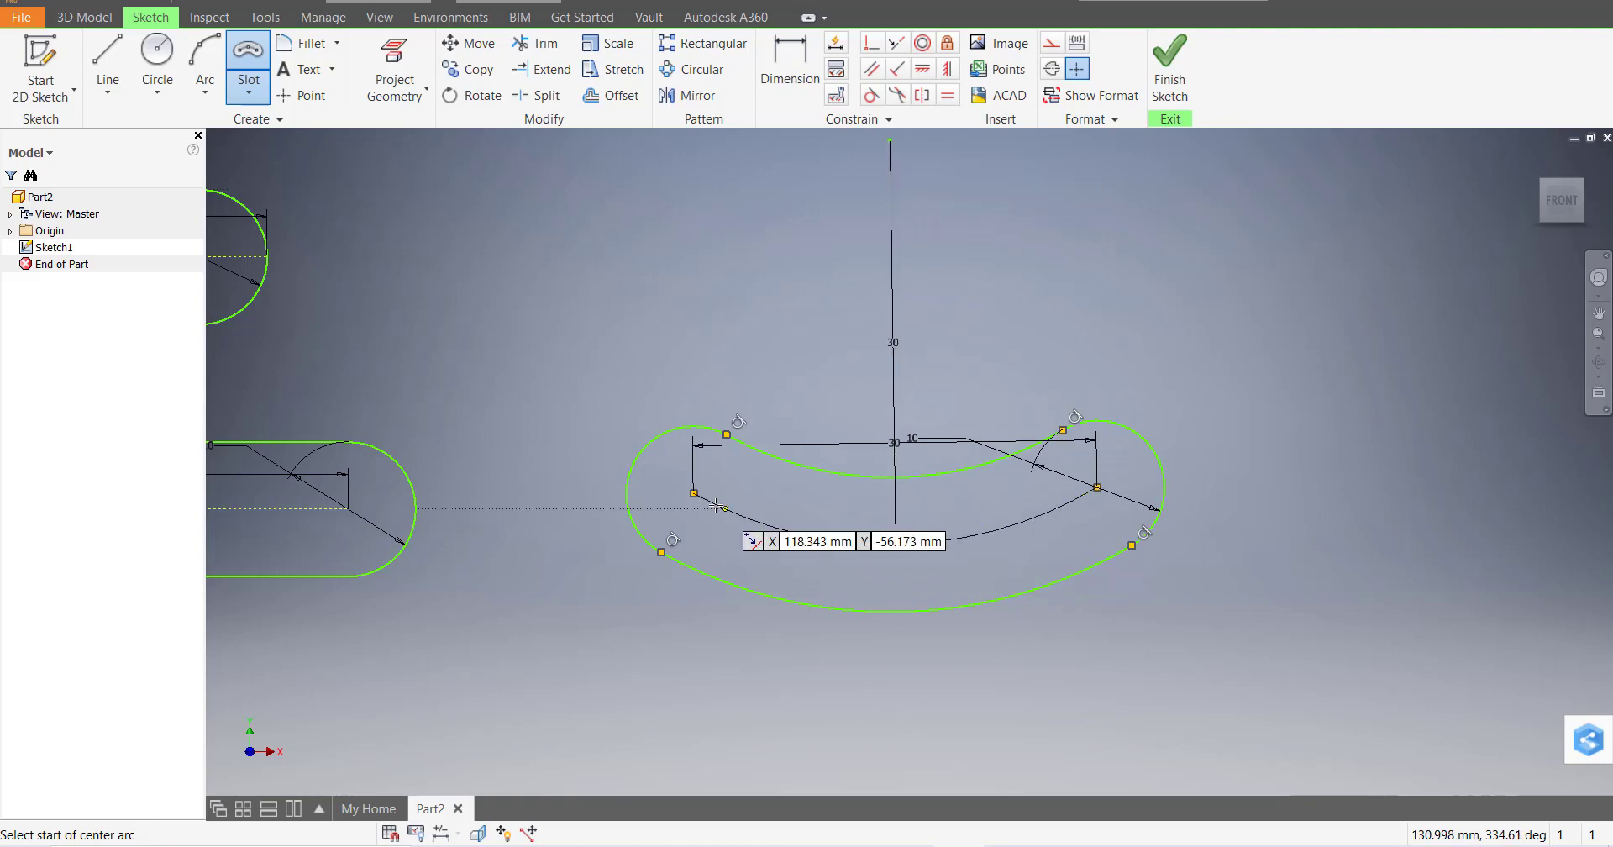
# Draw a centre-point arc slot with 30 mm radius, 45° sweep and 10 mm width
pyautogui.click(250, 102)
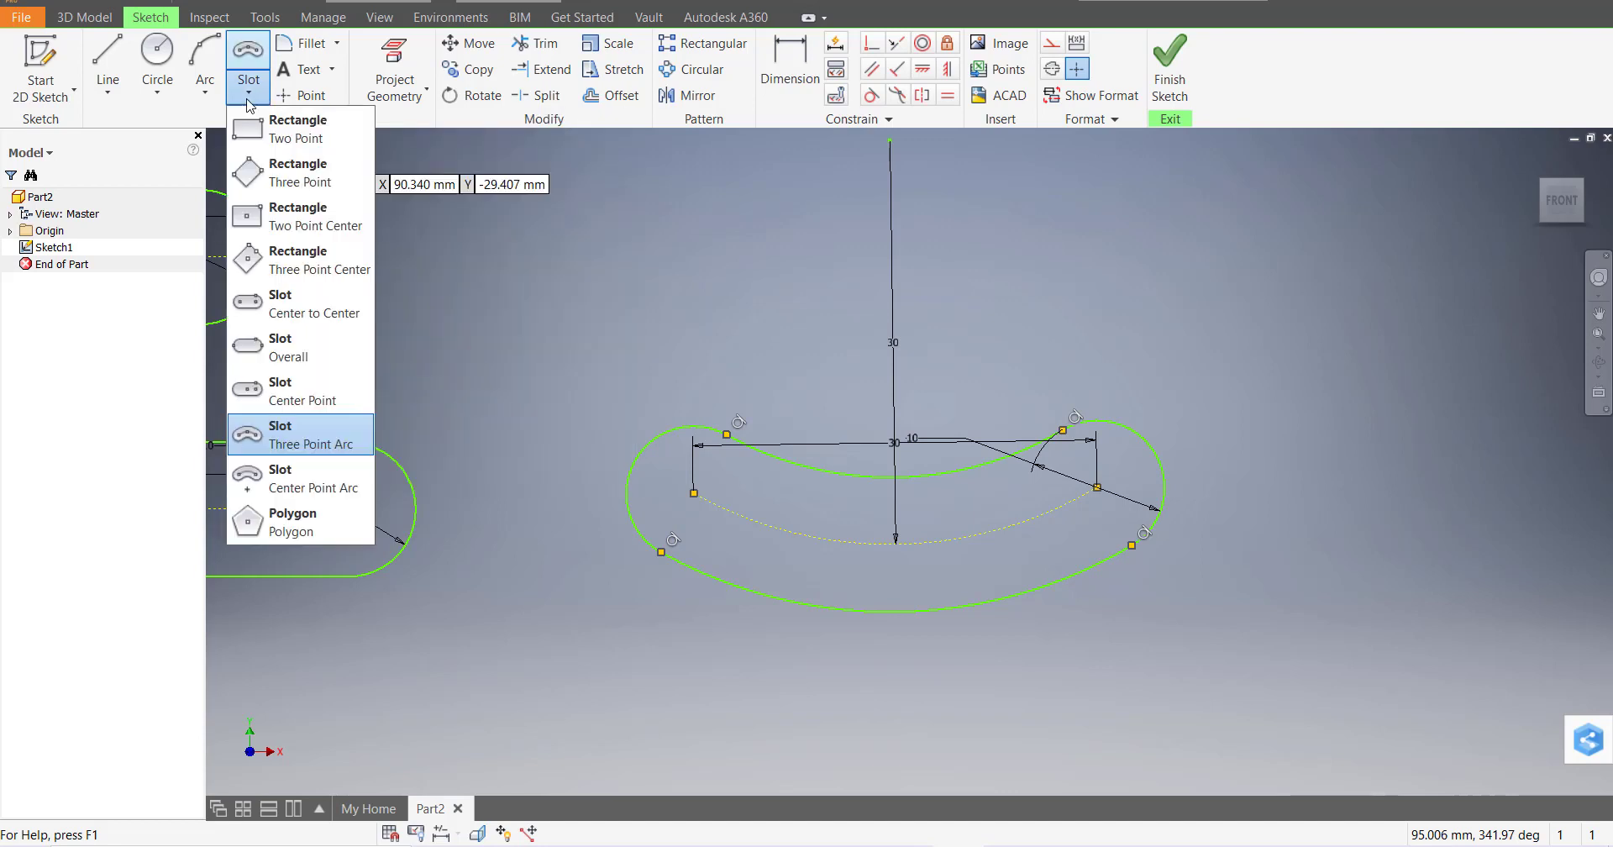
pyautogui.click(328, 490)
pyautogui.scroll(-5, 1012, 504)
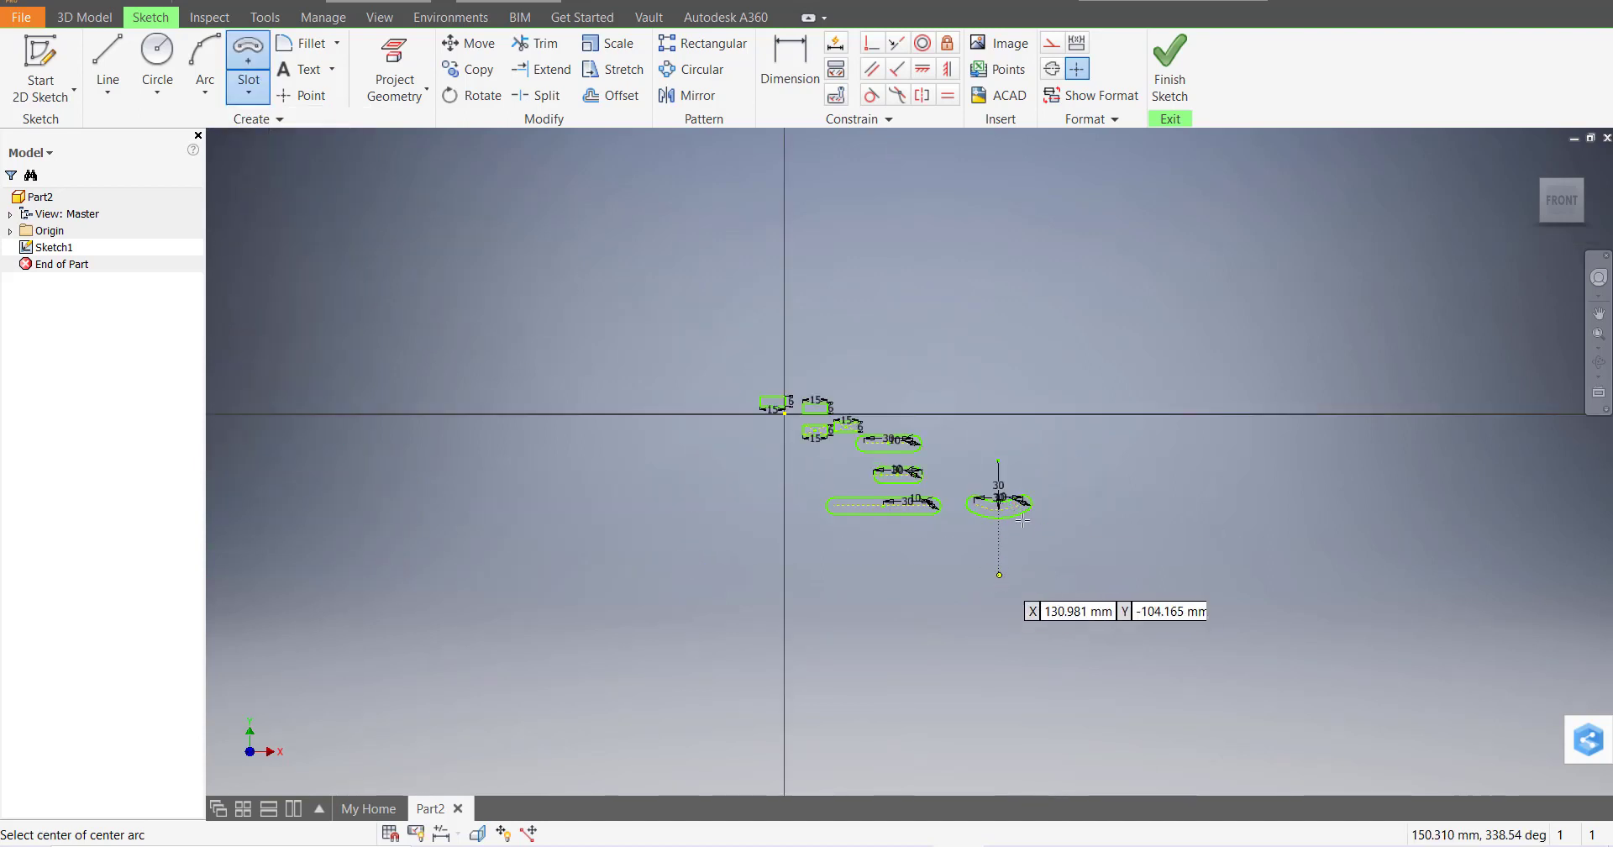
pyautogui.scroll(5, 1014, 545)
pyautogui.click(862, 573)
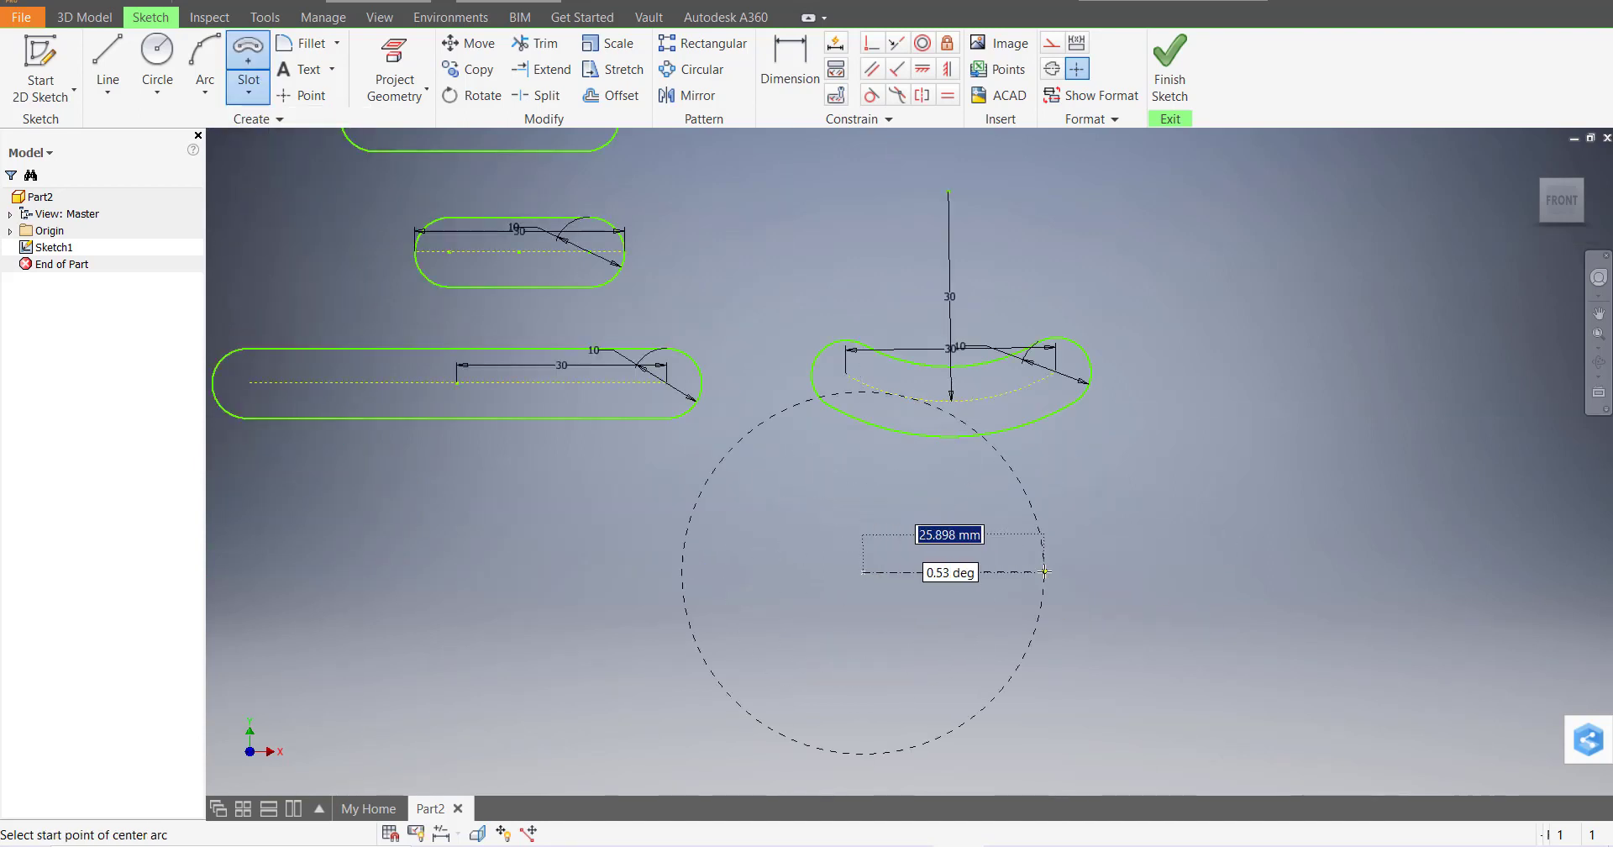
pyautogui.write('30')
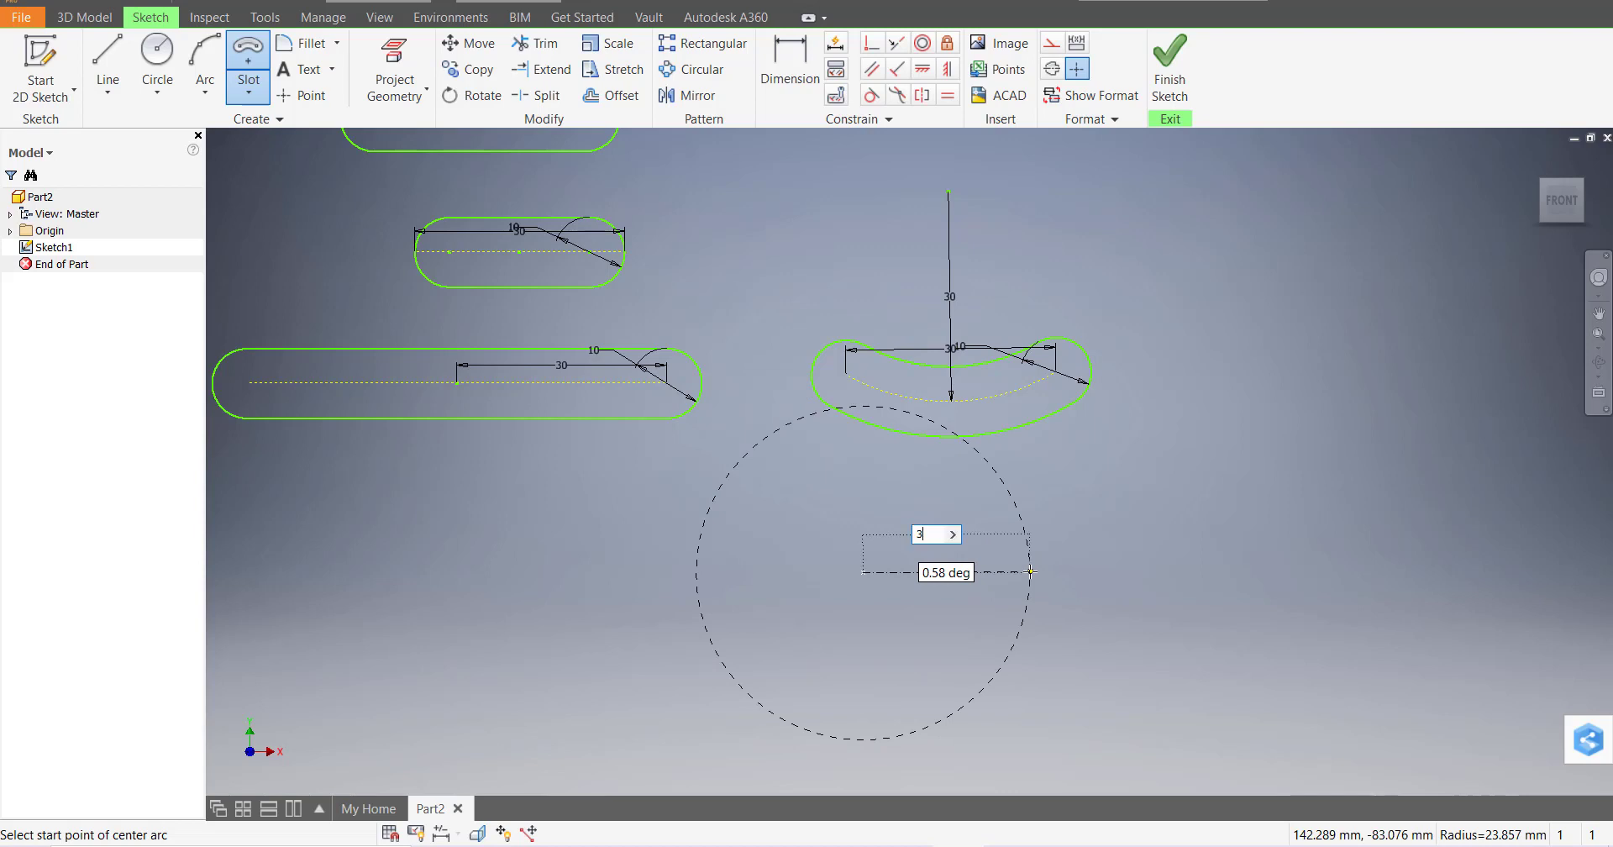
pyautogui.press('Return')
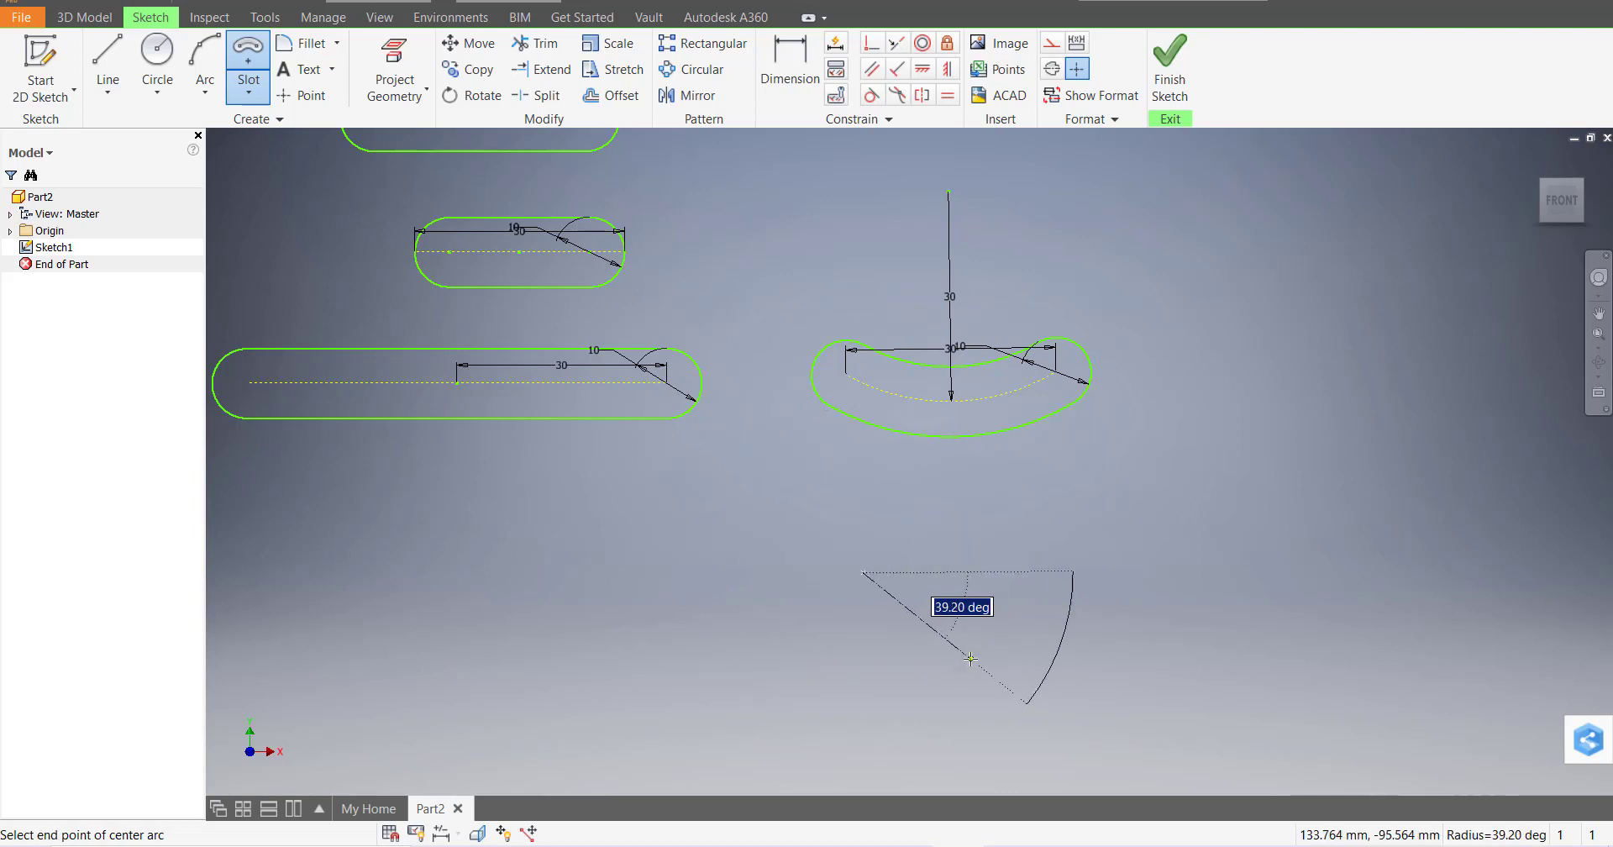
pyautogui.click(967, 663)
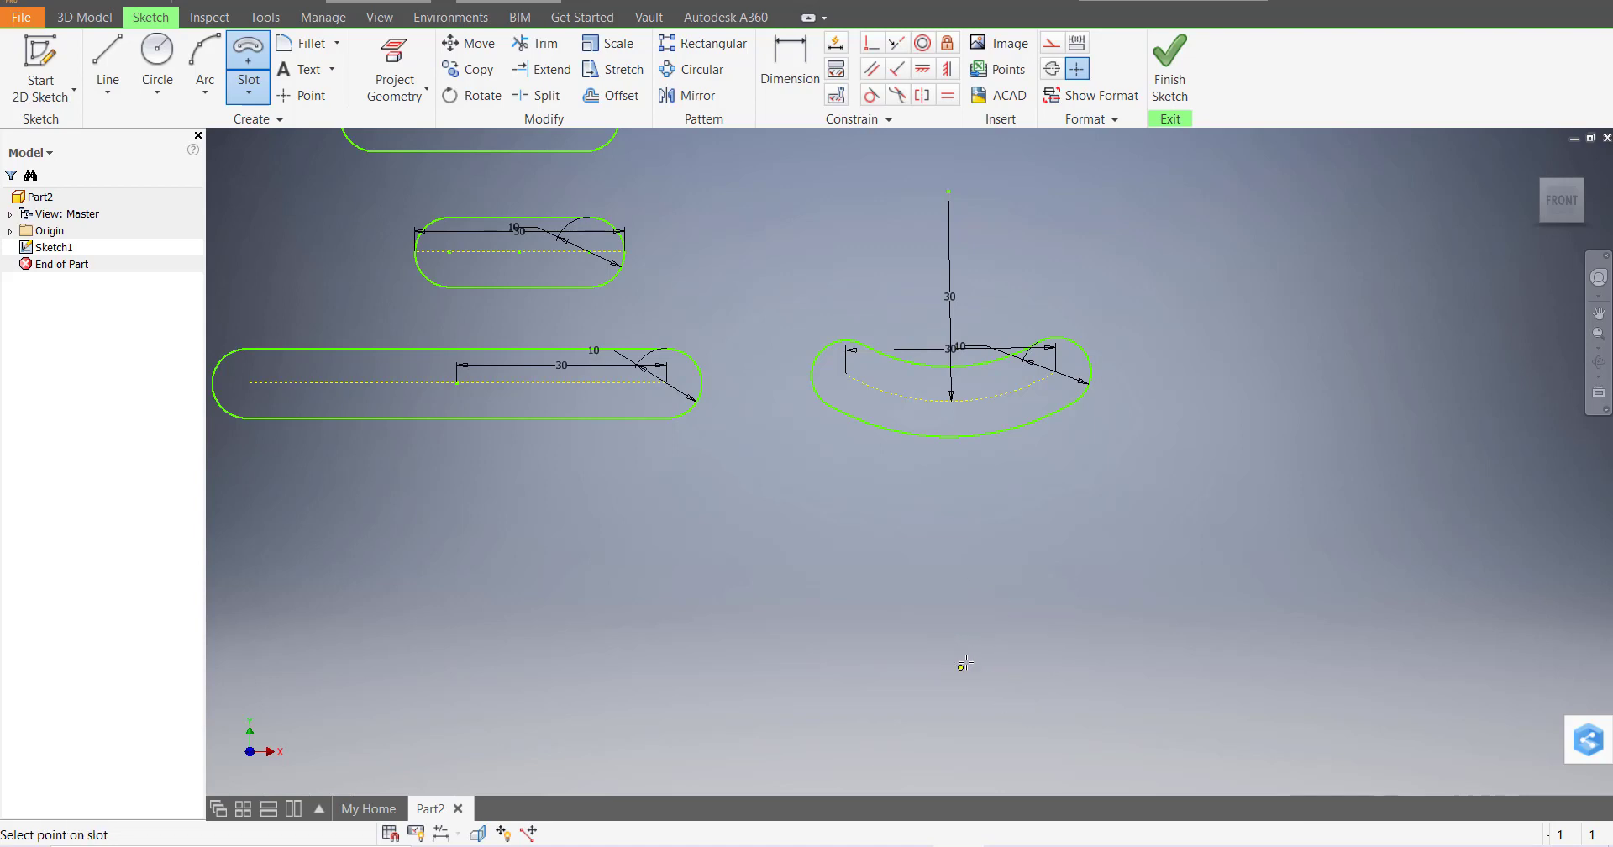
pyautogui.write('10')
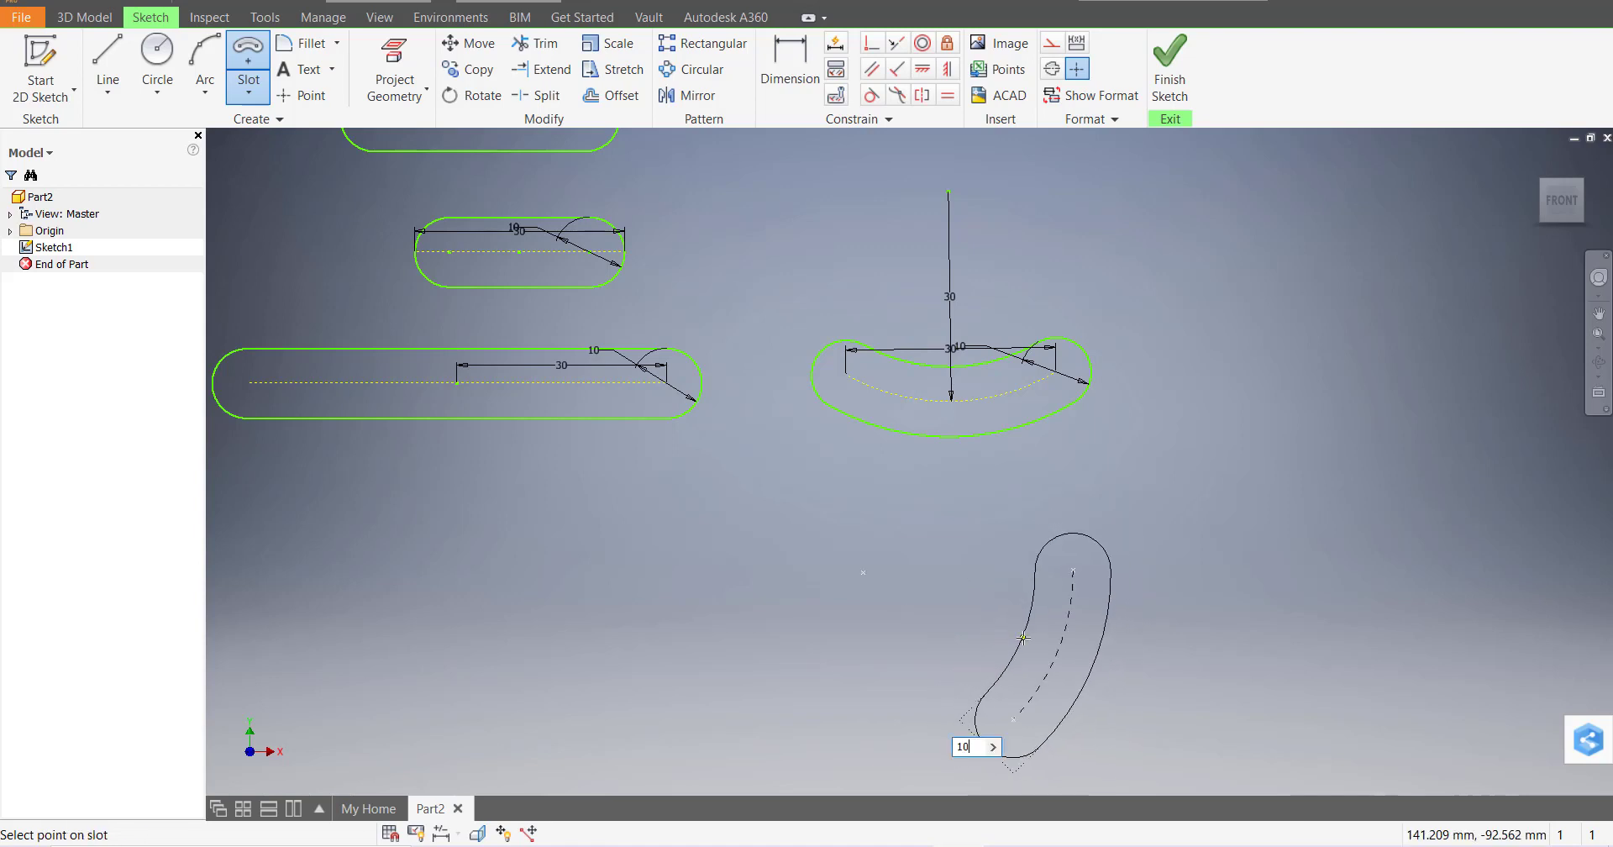
pyautogui.press('Return')
pyautogui.press('Escape')
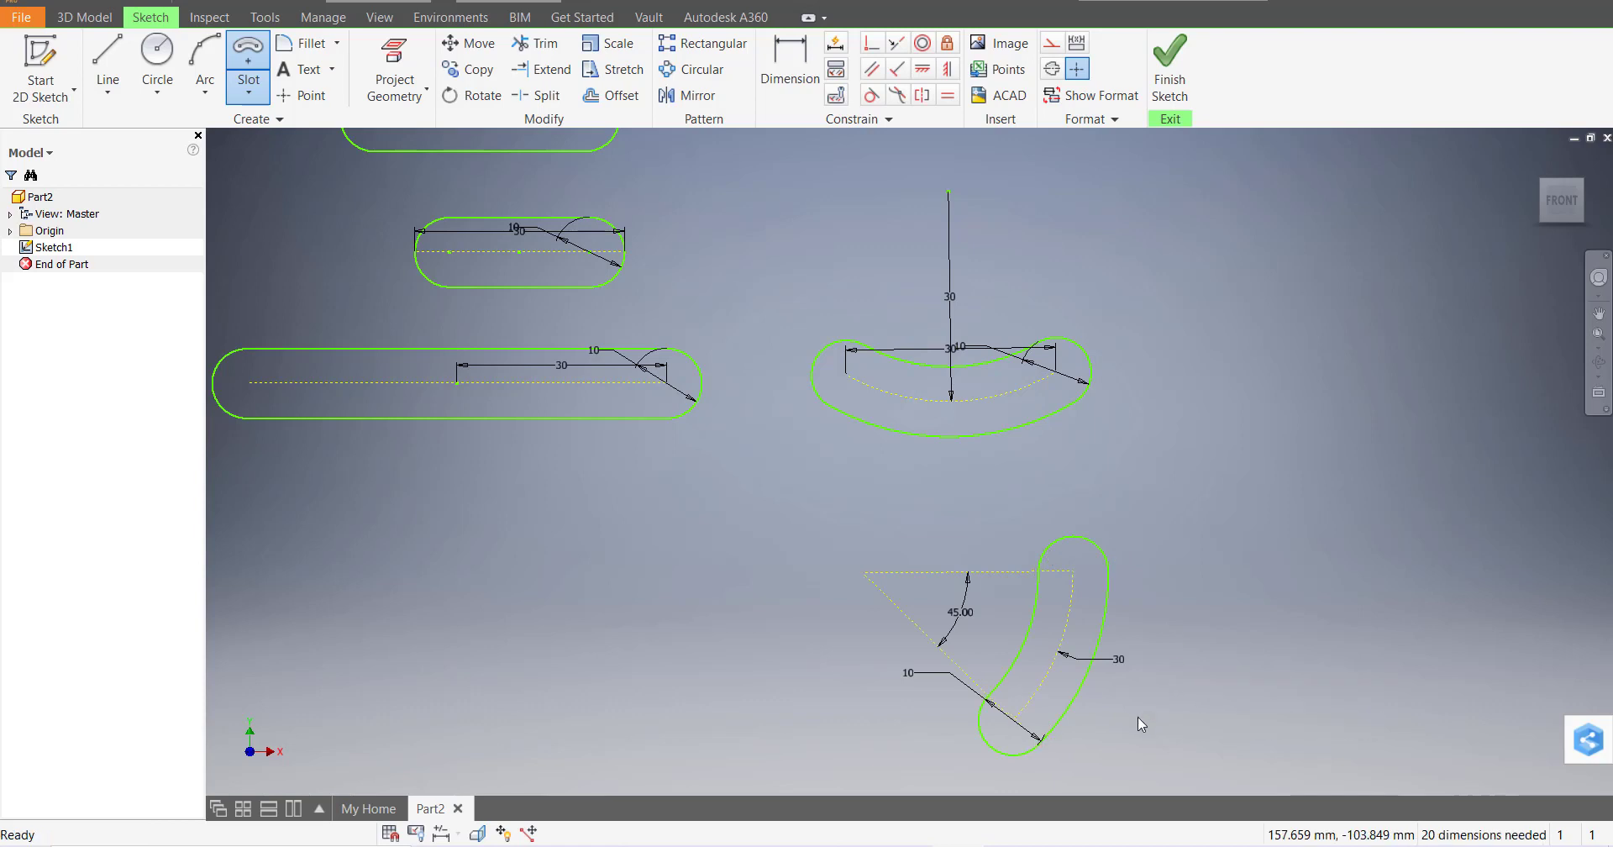
pyautogui.scroll(-5, 1138, 718)
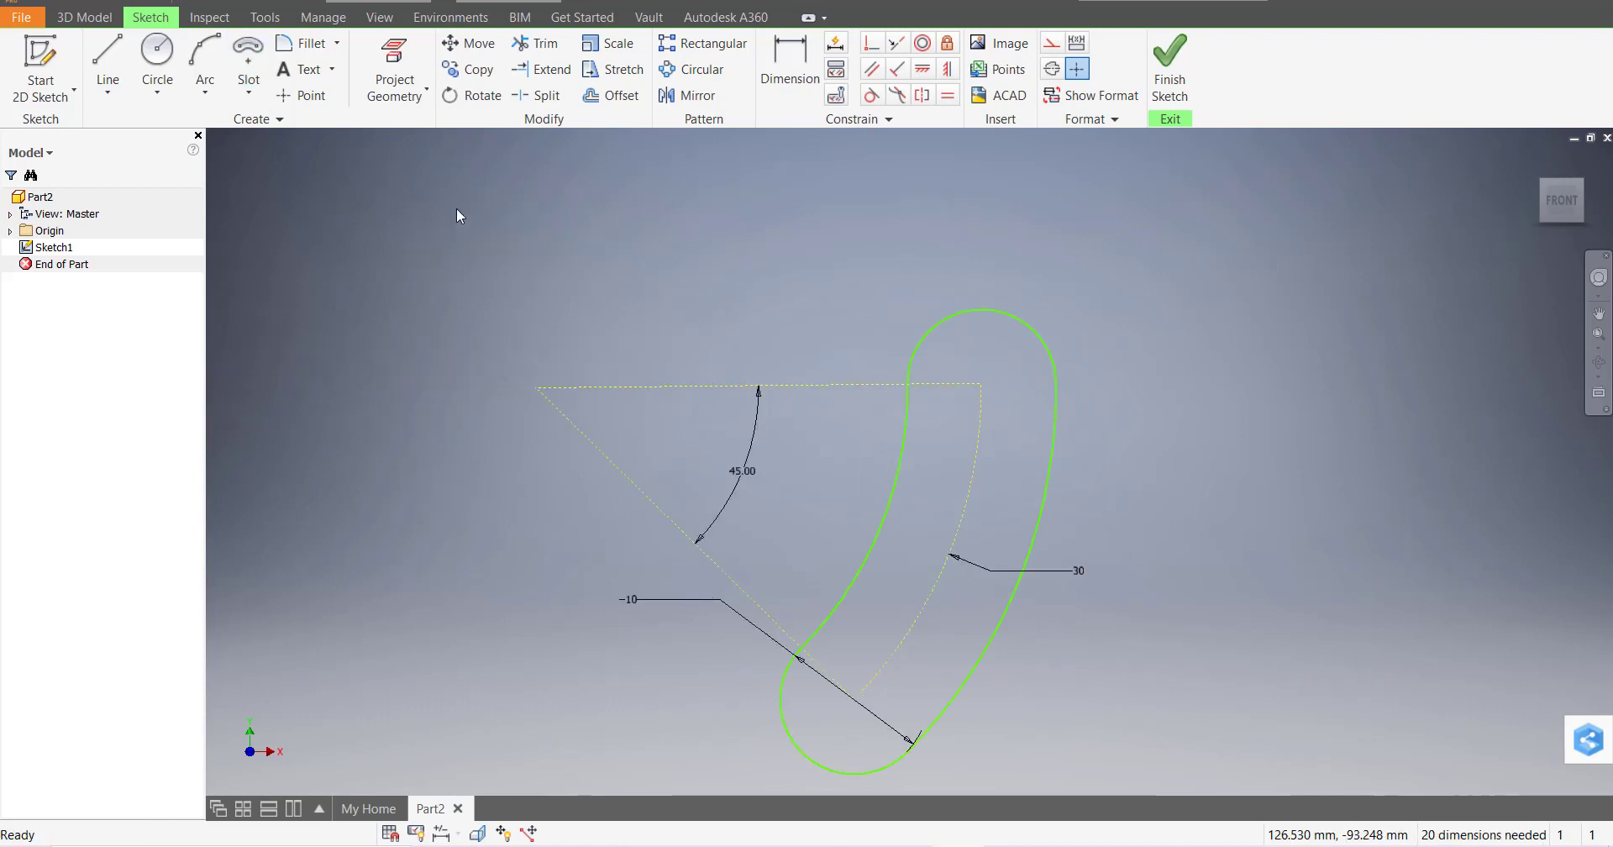
pyautogui.click(249, 93)
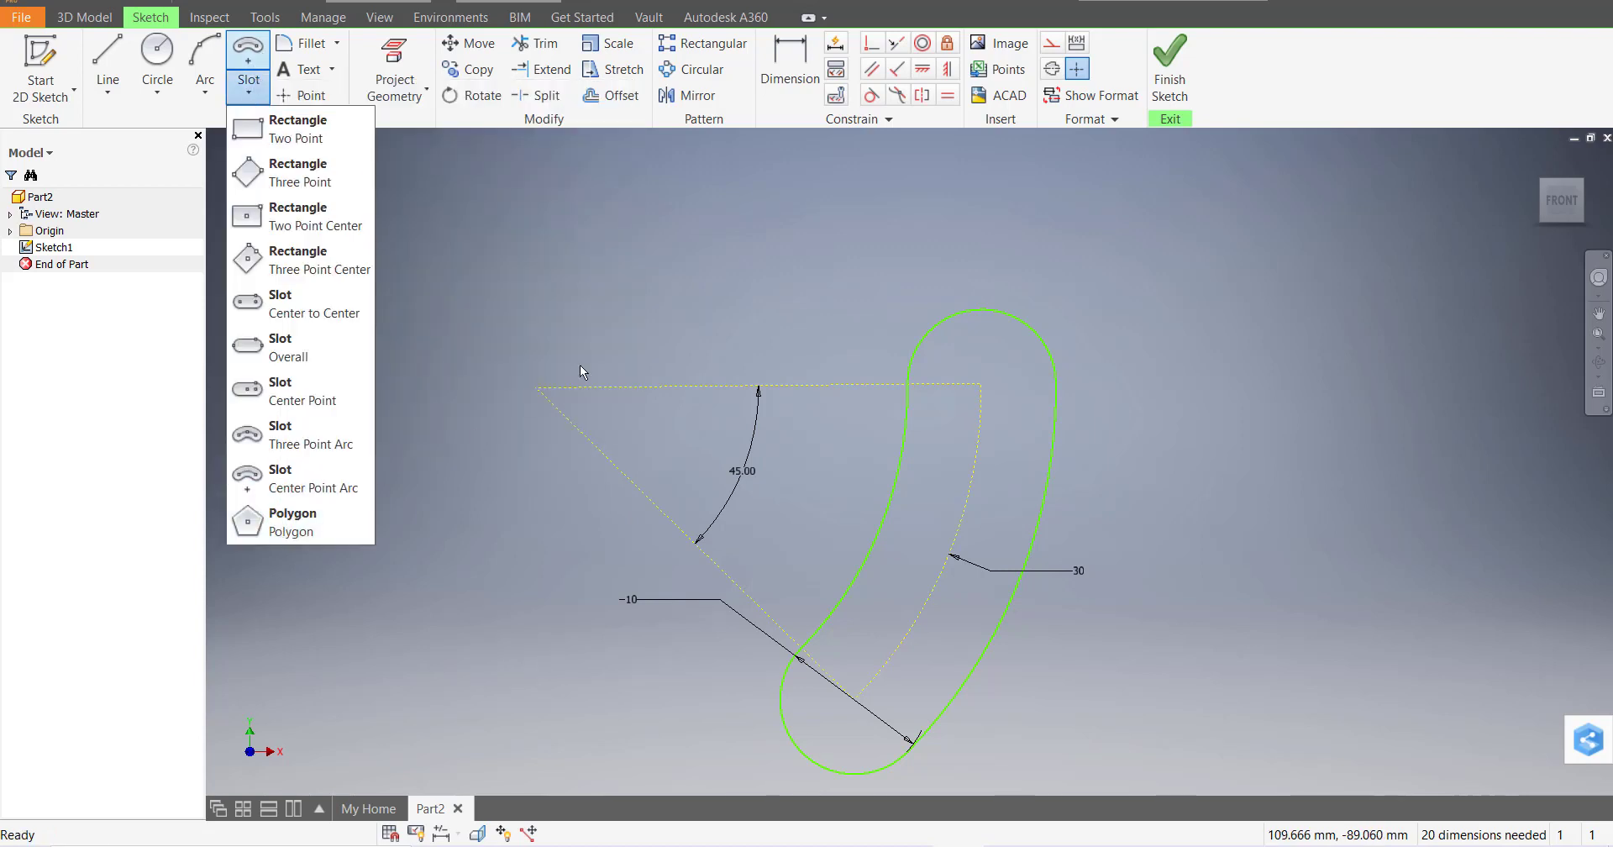
pyautogui.scroll(-5, 749, 319)
# Draw a 30 mm diameter circle at the chosen centre point
pyautogui.click(157, 57)
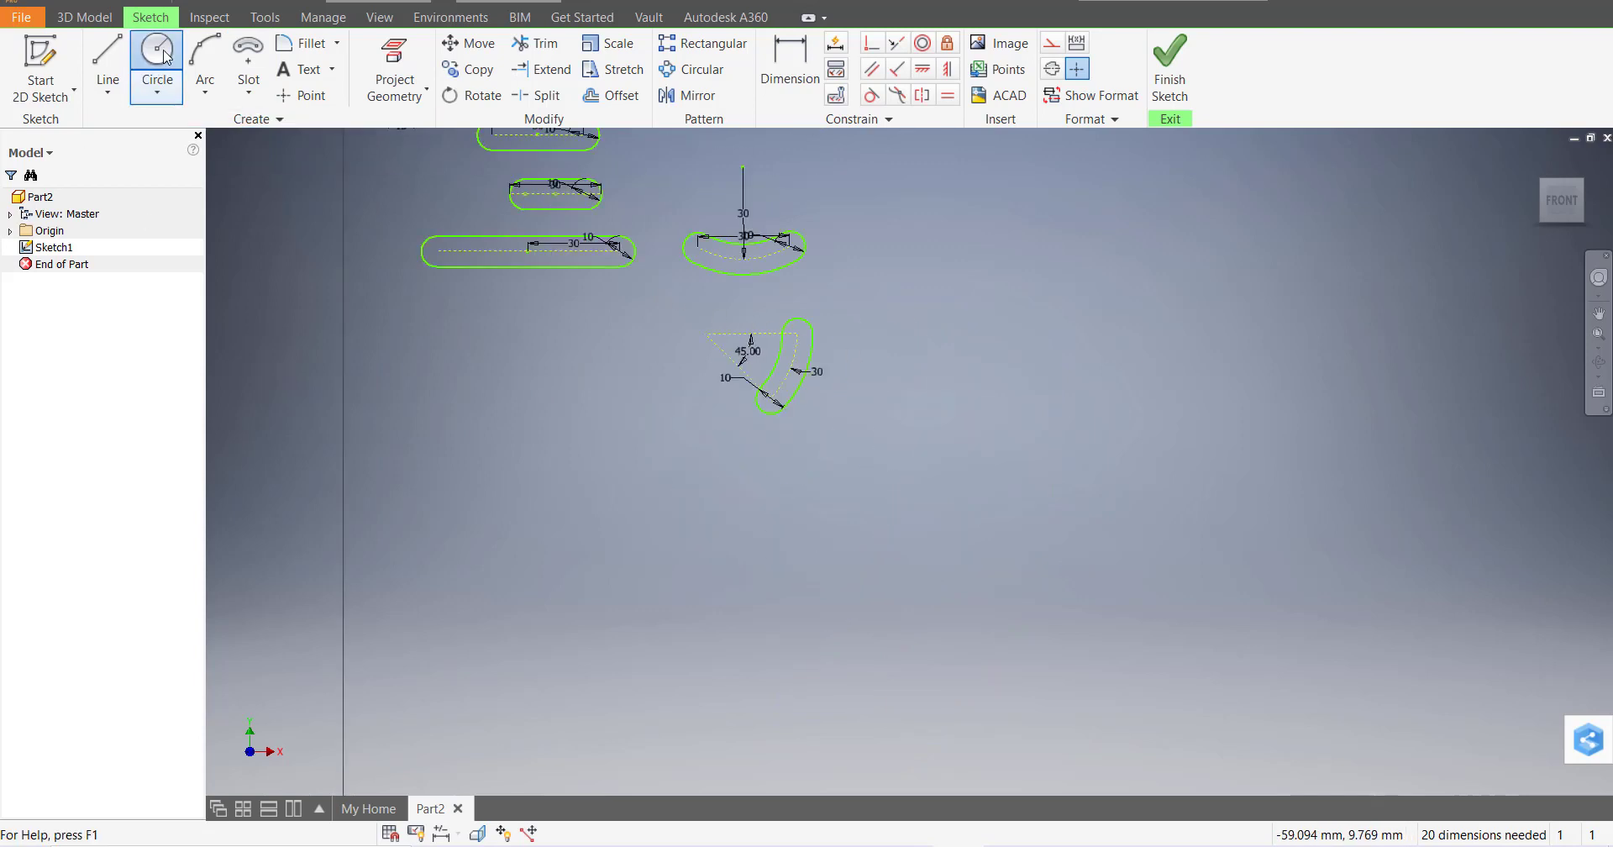
pyautogui.click(528, 386)
pyautogui.write('30')
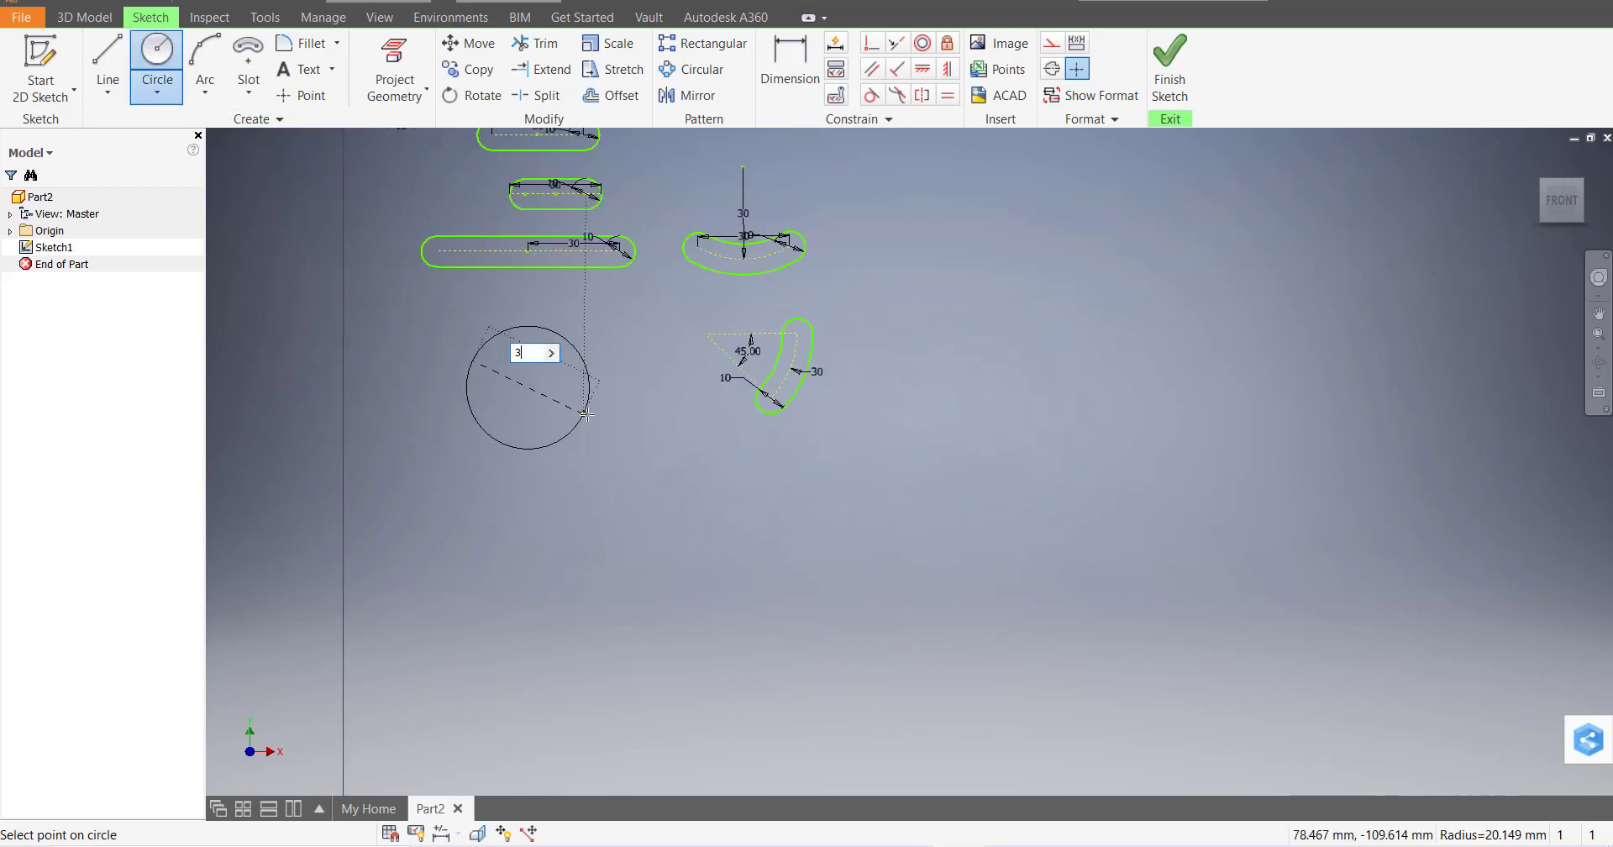
pyautogui.press('Return')
pyautogui.scroll(-3, 514, 384)
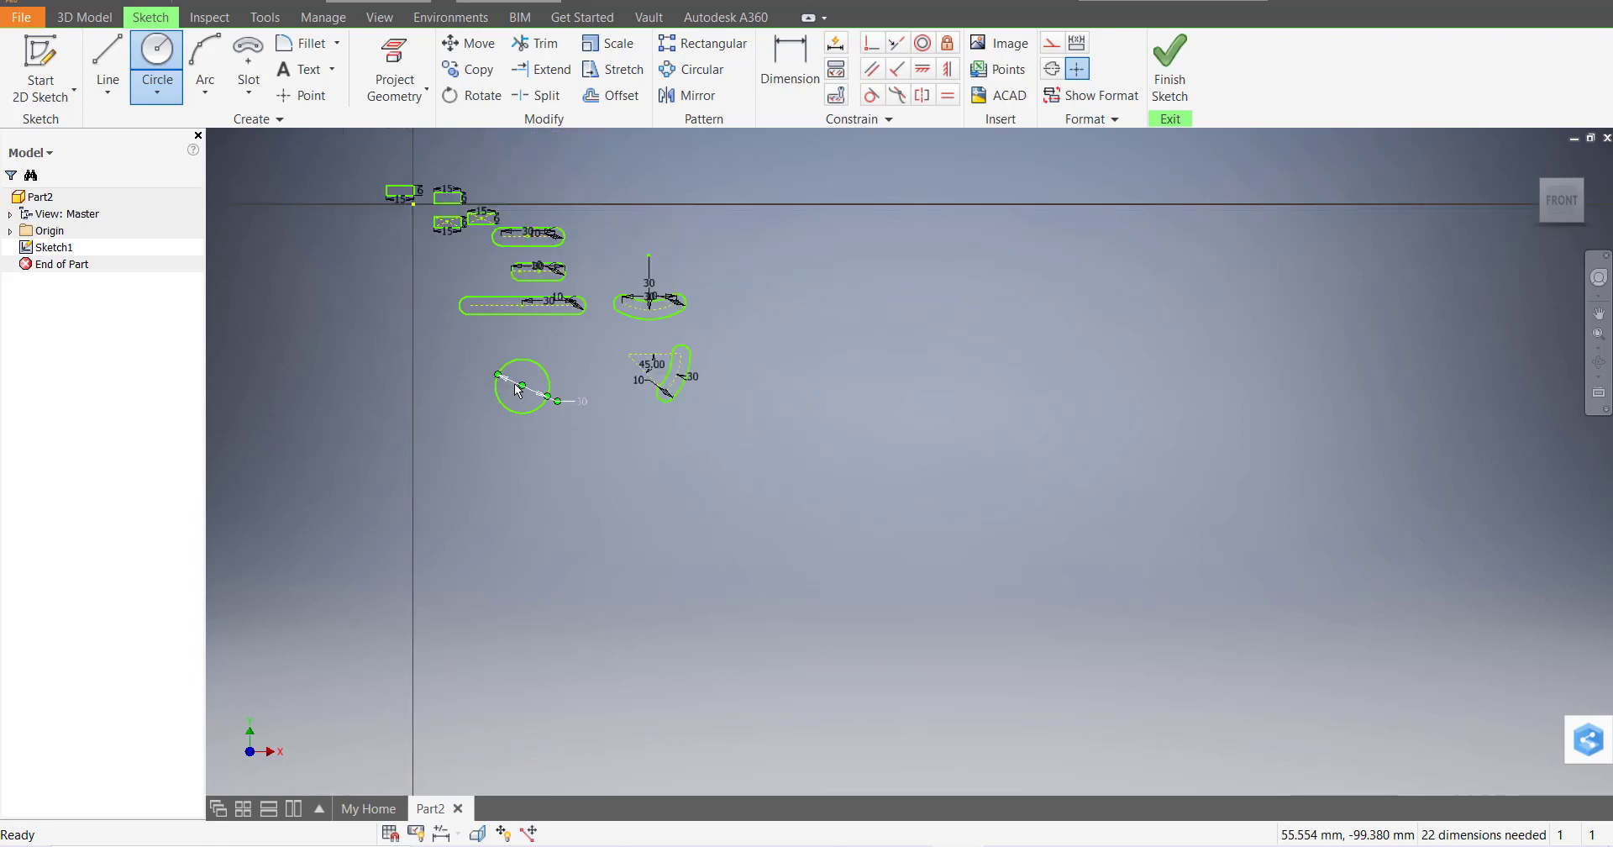
pyautogui.press('Escape')
pyautogui.scroll(5, 543, 424)
pyautogui.scroll(-5, 543, 424)
pyautogui.scroll(1, 618, 511)
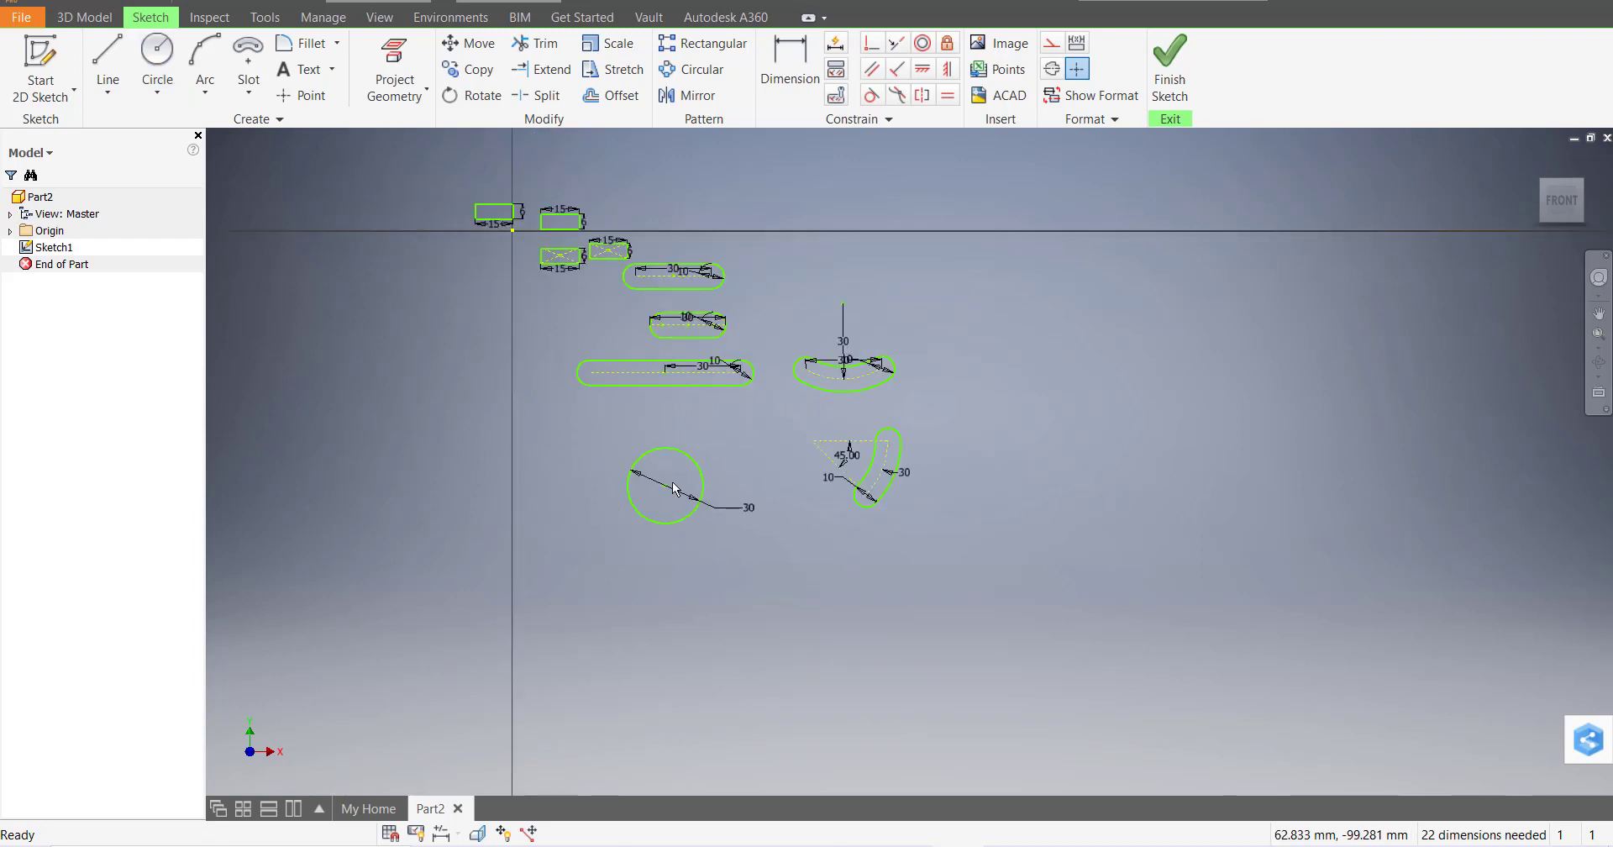
pyautogui.scroll(3, 665, 483)
# Draw a six-sided polygon inscribed in the circle, centred on it with corners on it
pyautogui.click(262, 100)
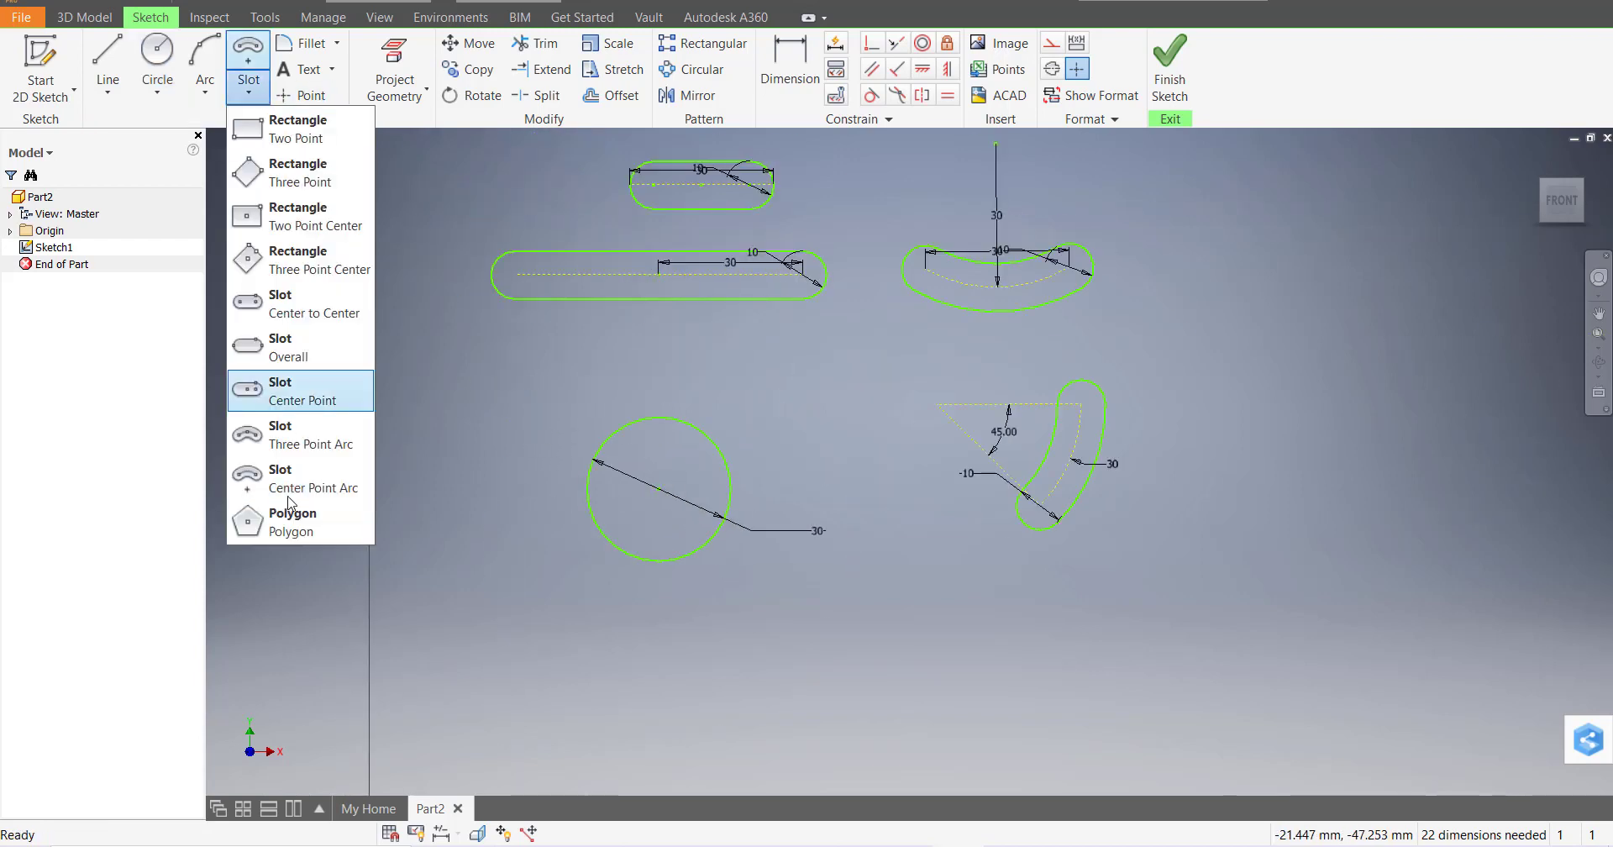
pyautogui.click(294, 519)
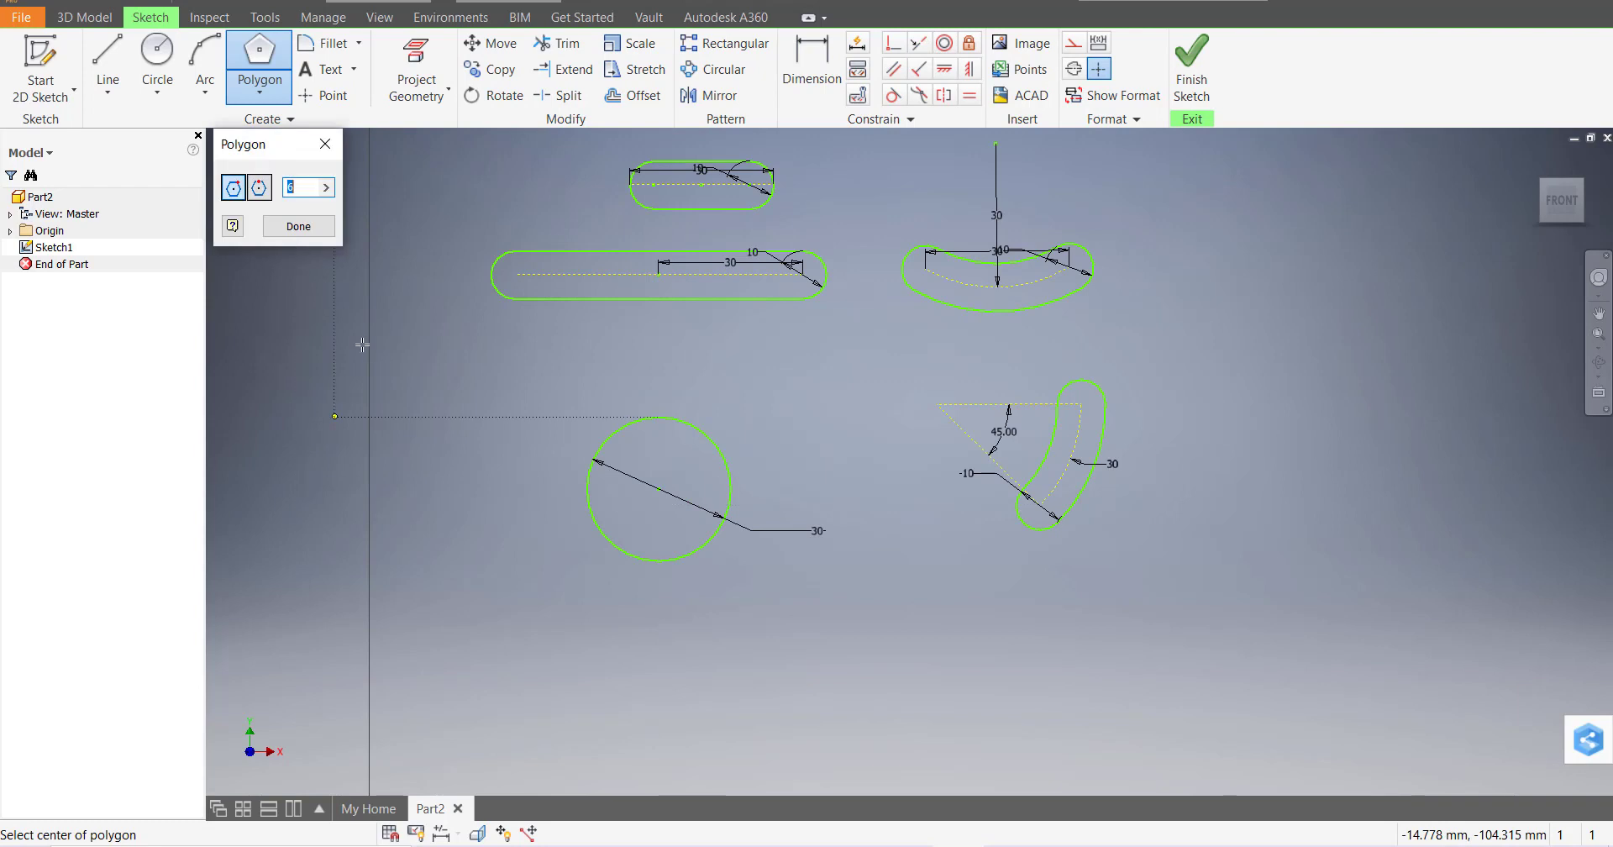
pyautogui.click(234, 189)
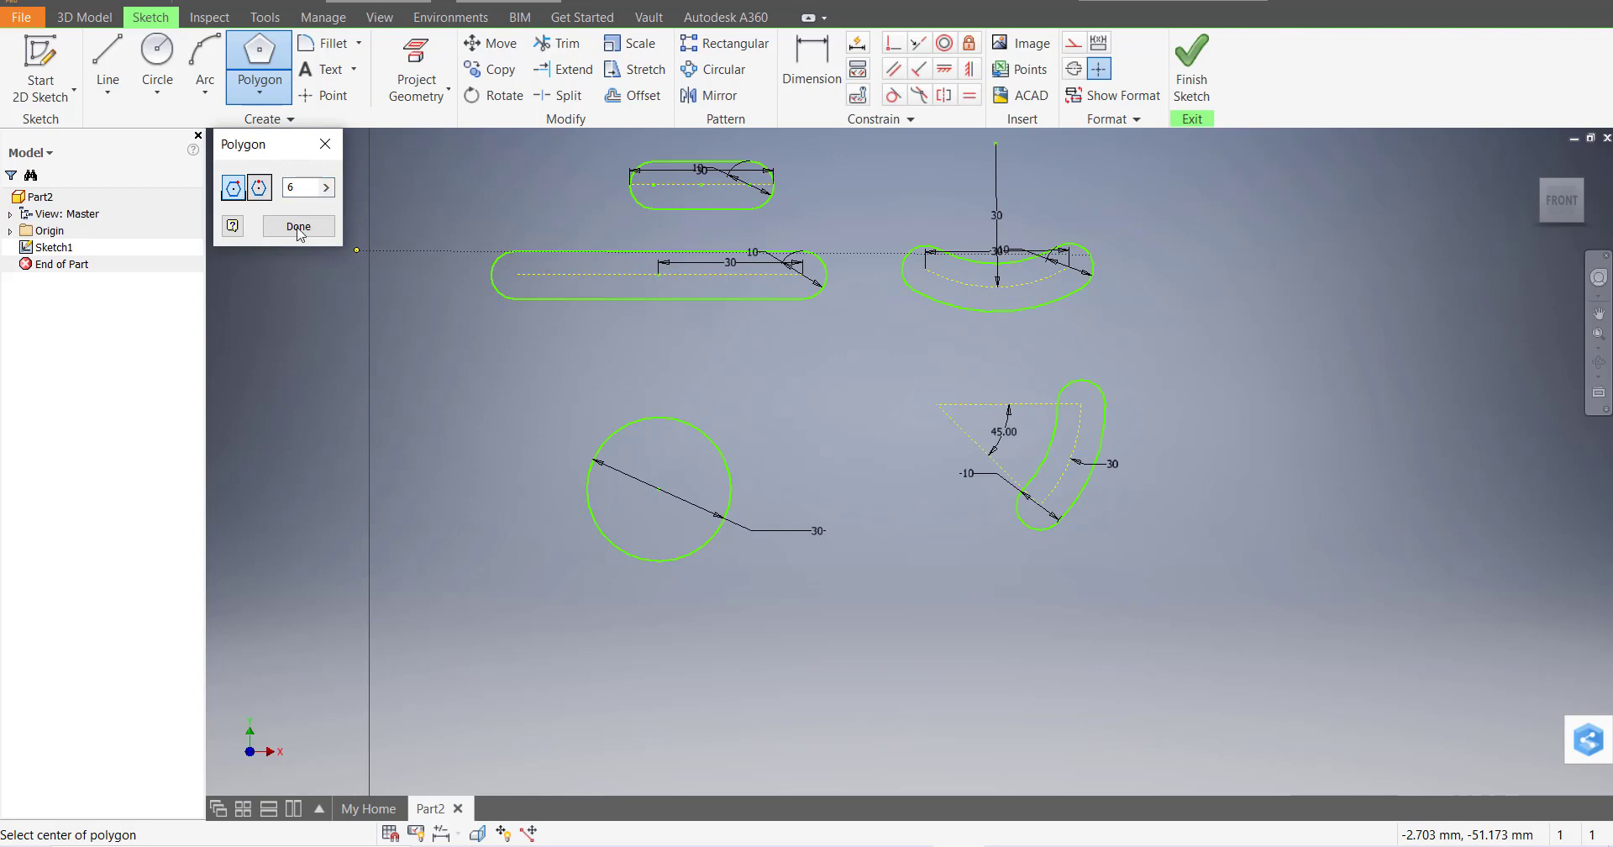
pyautogui.click(660, 490)
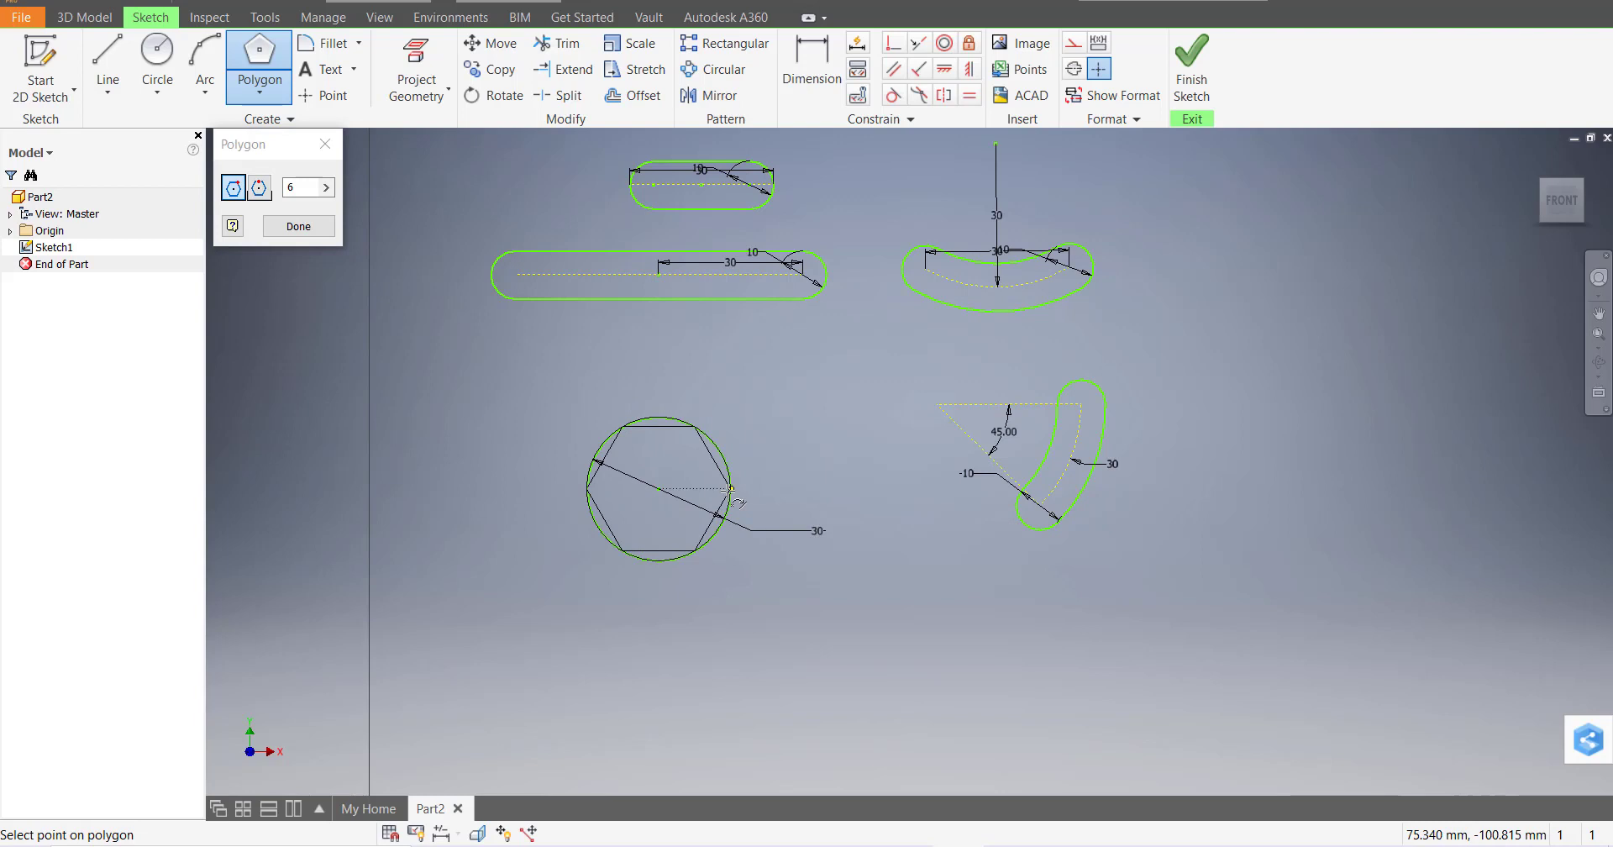
pyautogui.click(730, 489)
pyautogui.press('Escape')
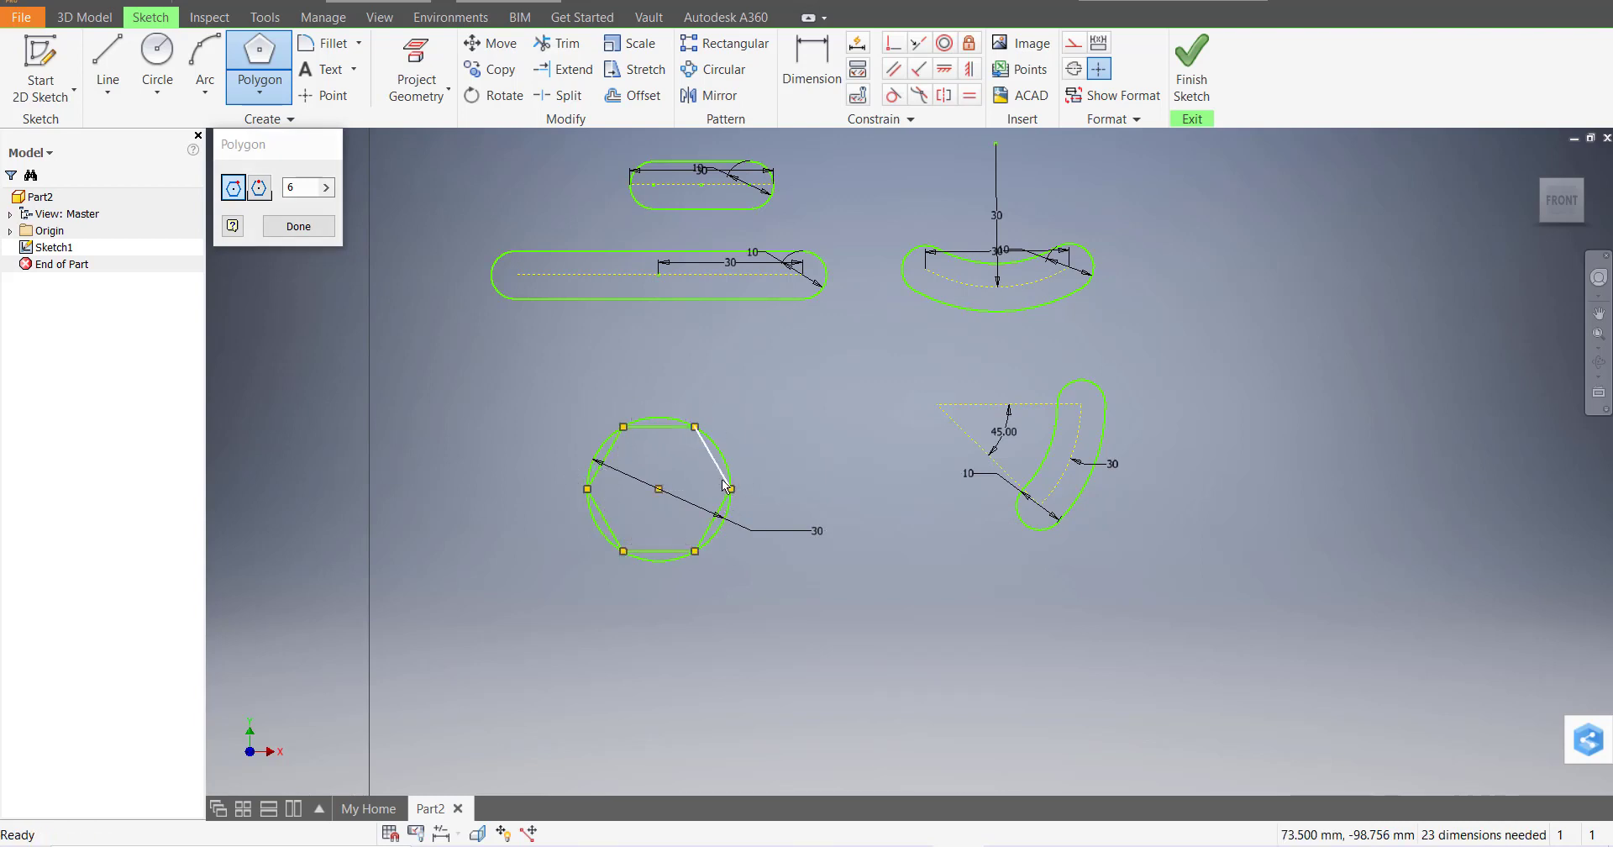
pyautogui.scroll(-2, 664, 496)
pyautogui.scroll(5, 670, 502)
pyautogui.scroll(-2, 786, 408)
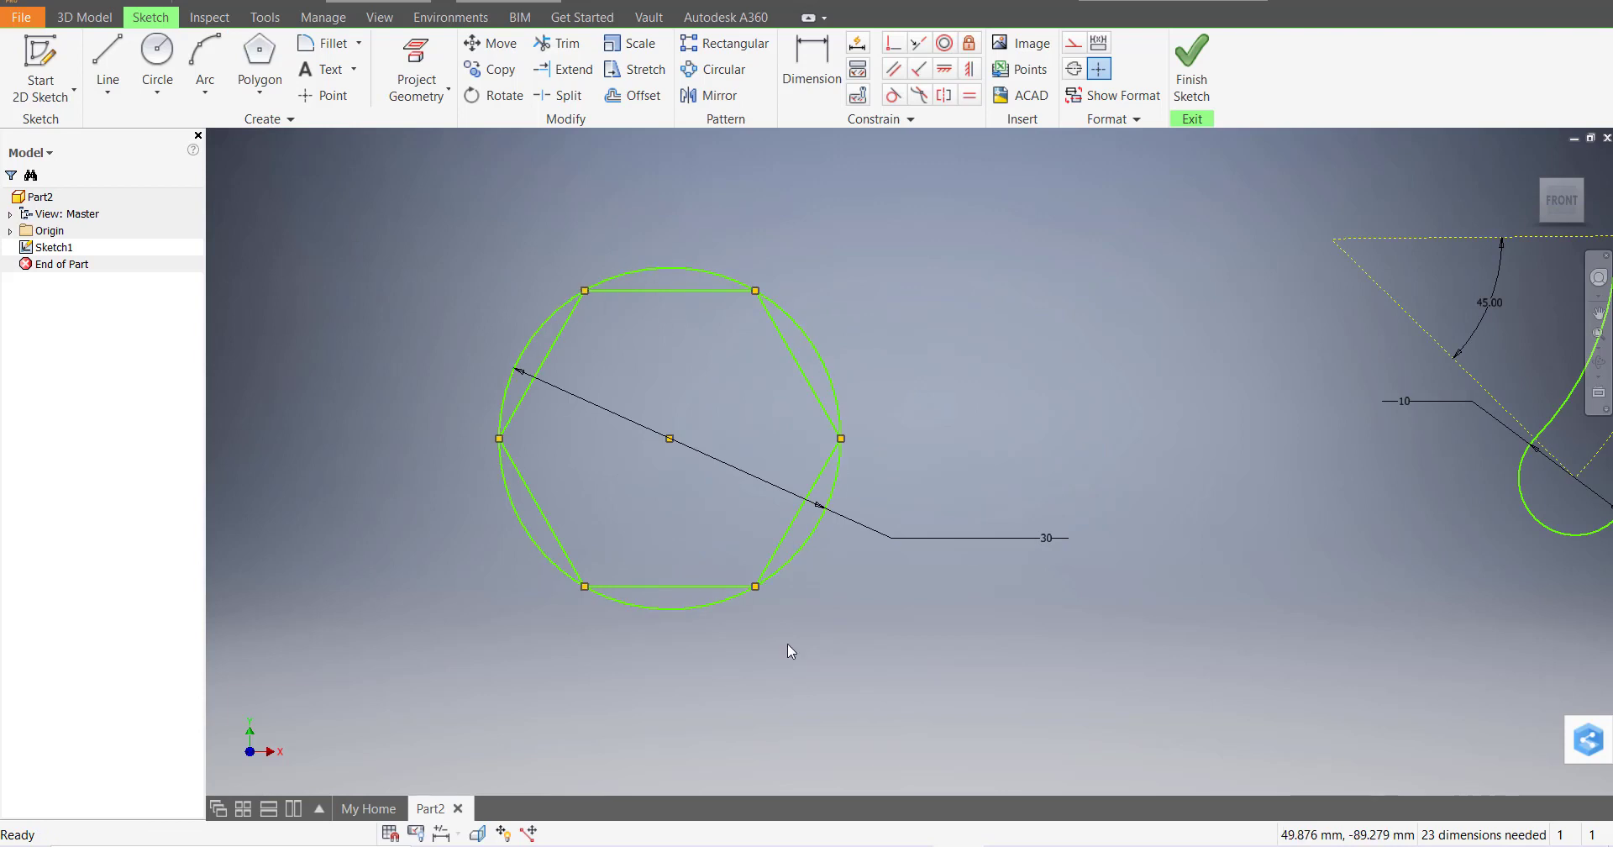
# Draw a second six-sided polygon around the circle's centre, with its sides touching the circle
pyautogui.click(259, 91)
pyautogui.click(335, 531)
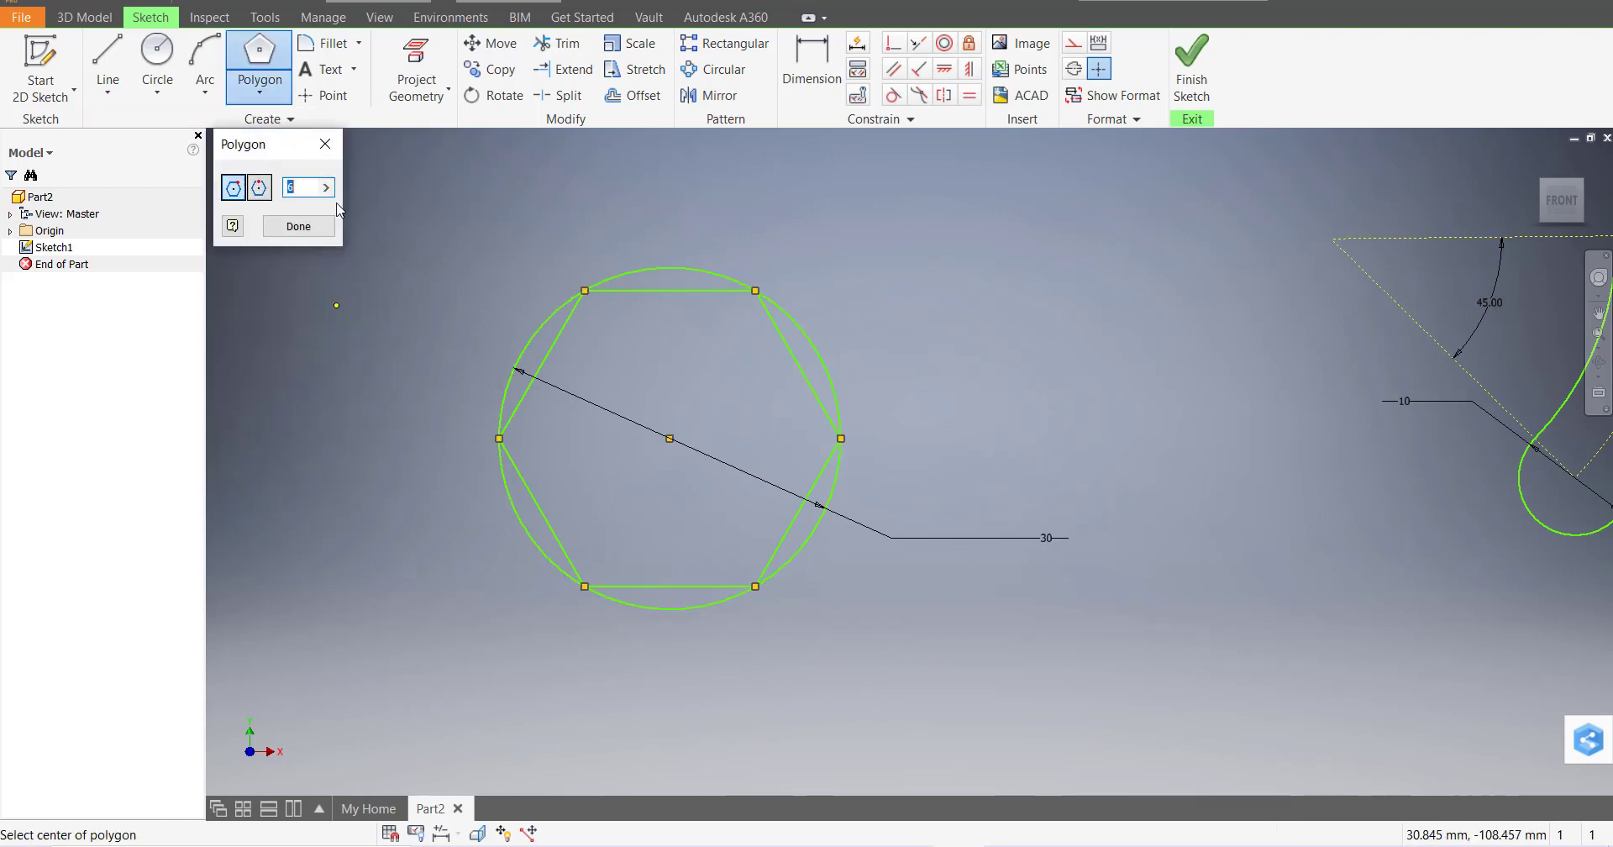
pyautogui.click(669, 438)
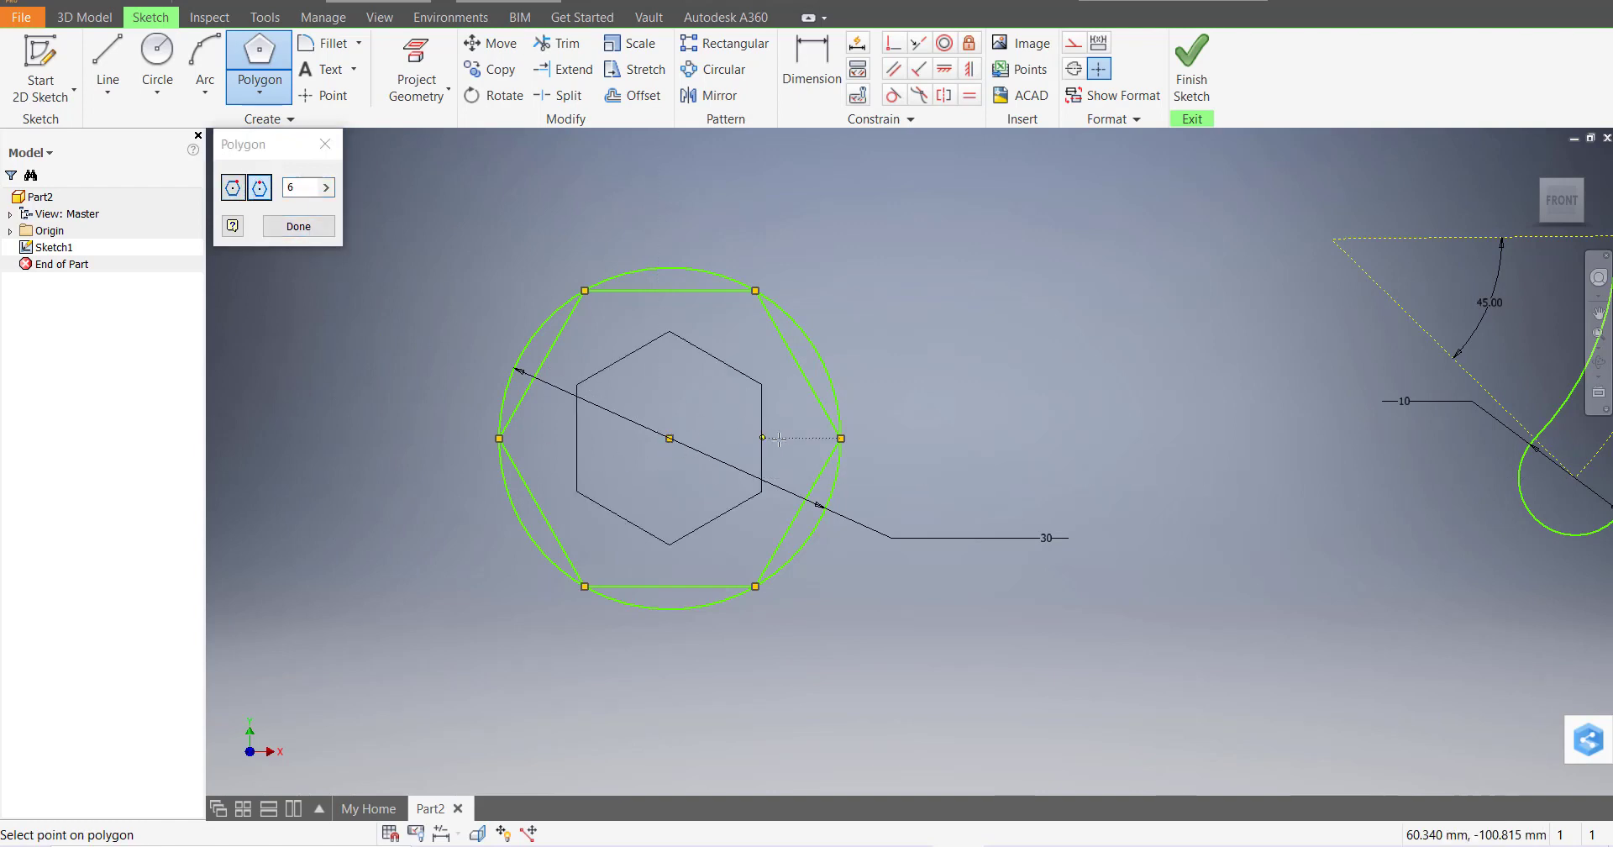
pyautogui.click(806, 336)
pyautogui.press('Escape')
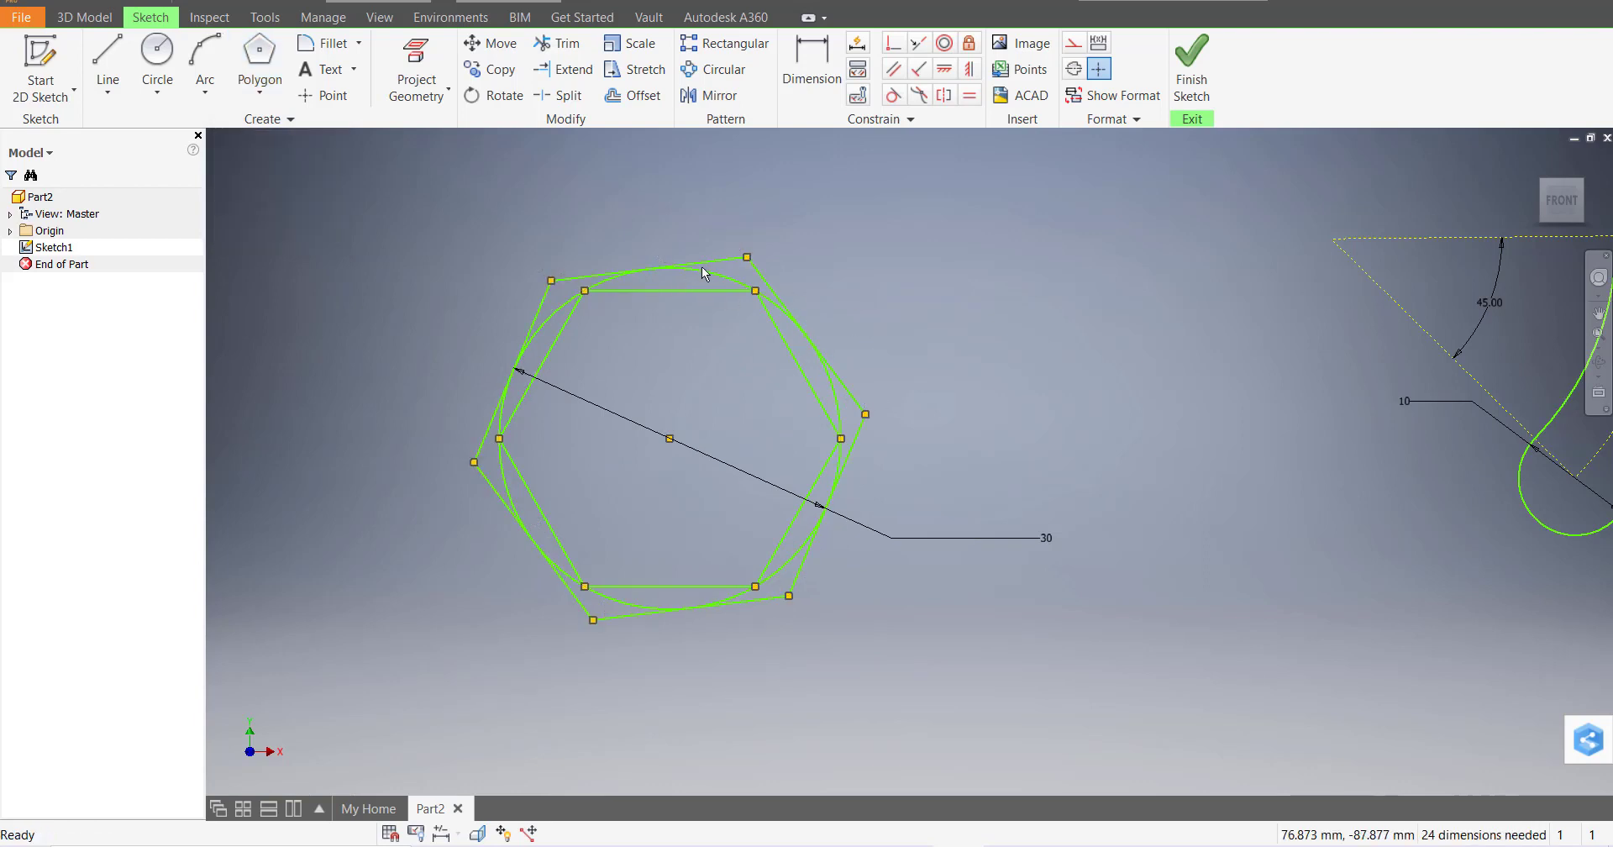
# Close the shape tools list without choosing a tool and zoom to review both hexagons
pyautogui.click(259, 91)
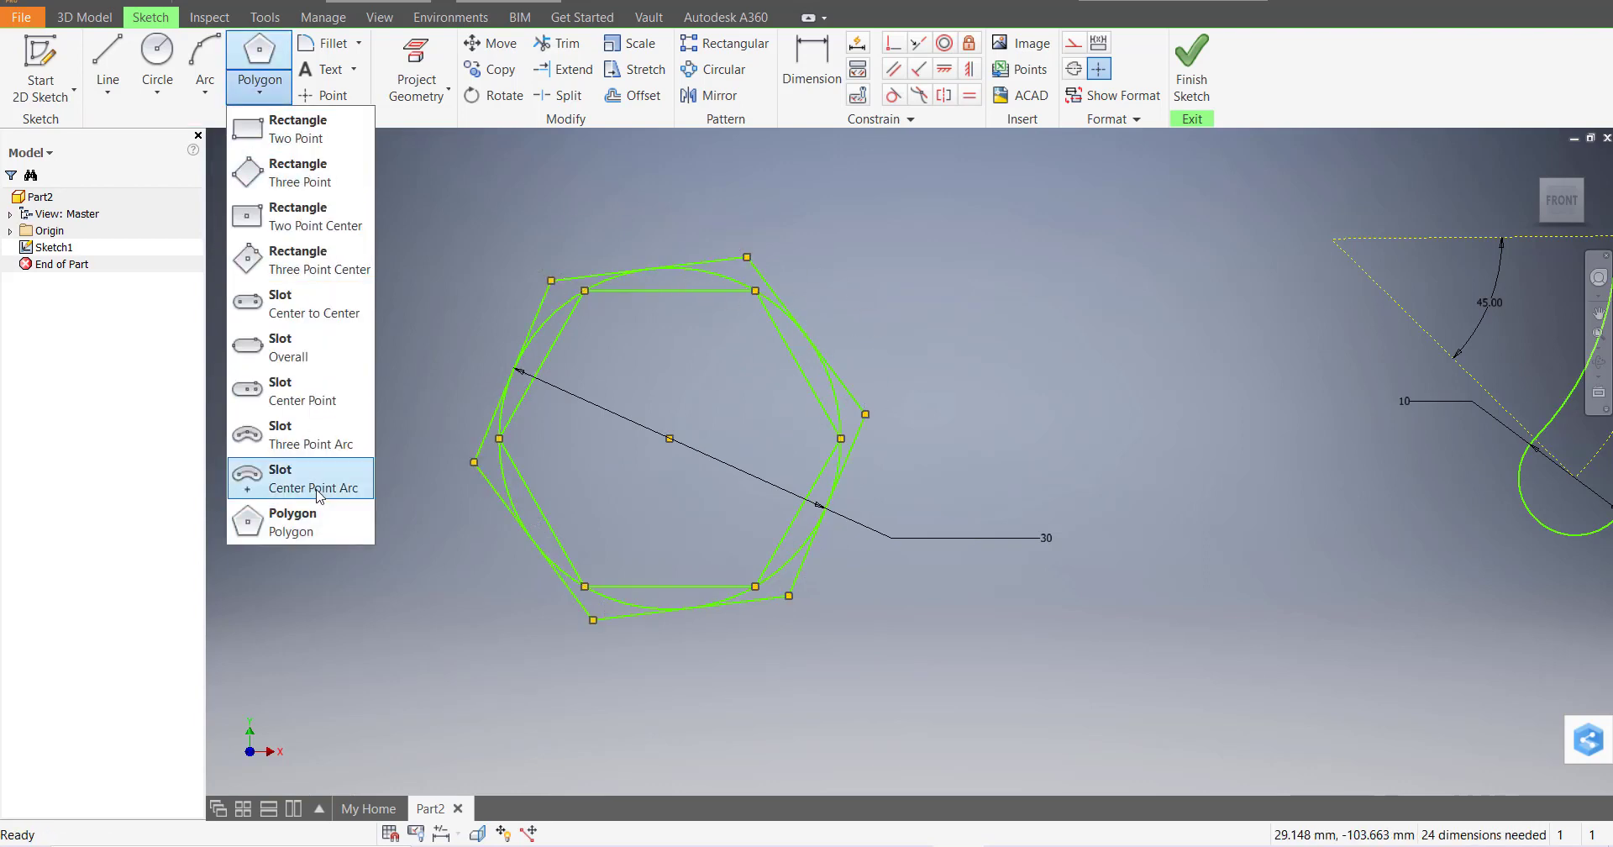
pyautogui.click(1050, 418)
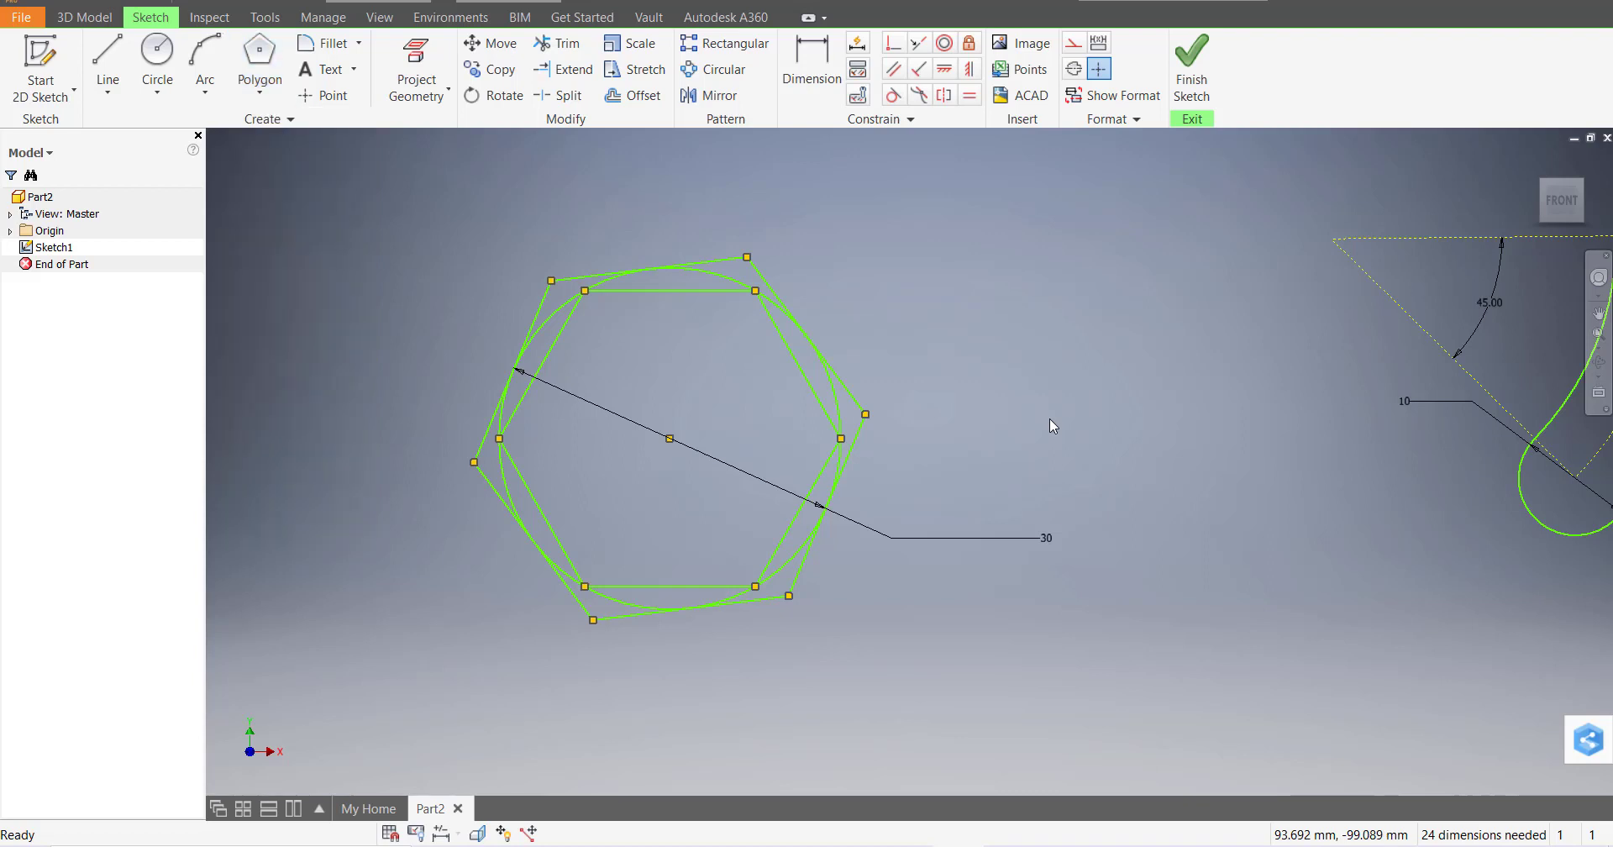
pyautogui.scroll(-5, 1029, 427)
pyautogui.scroll(-3, 1093, 288)
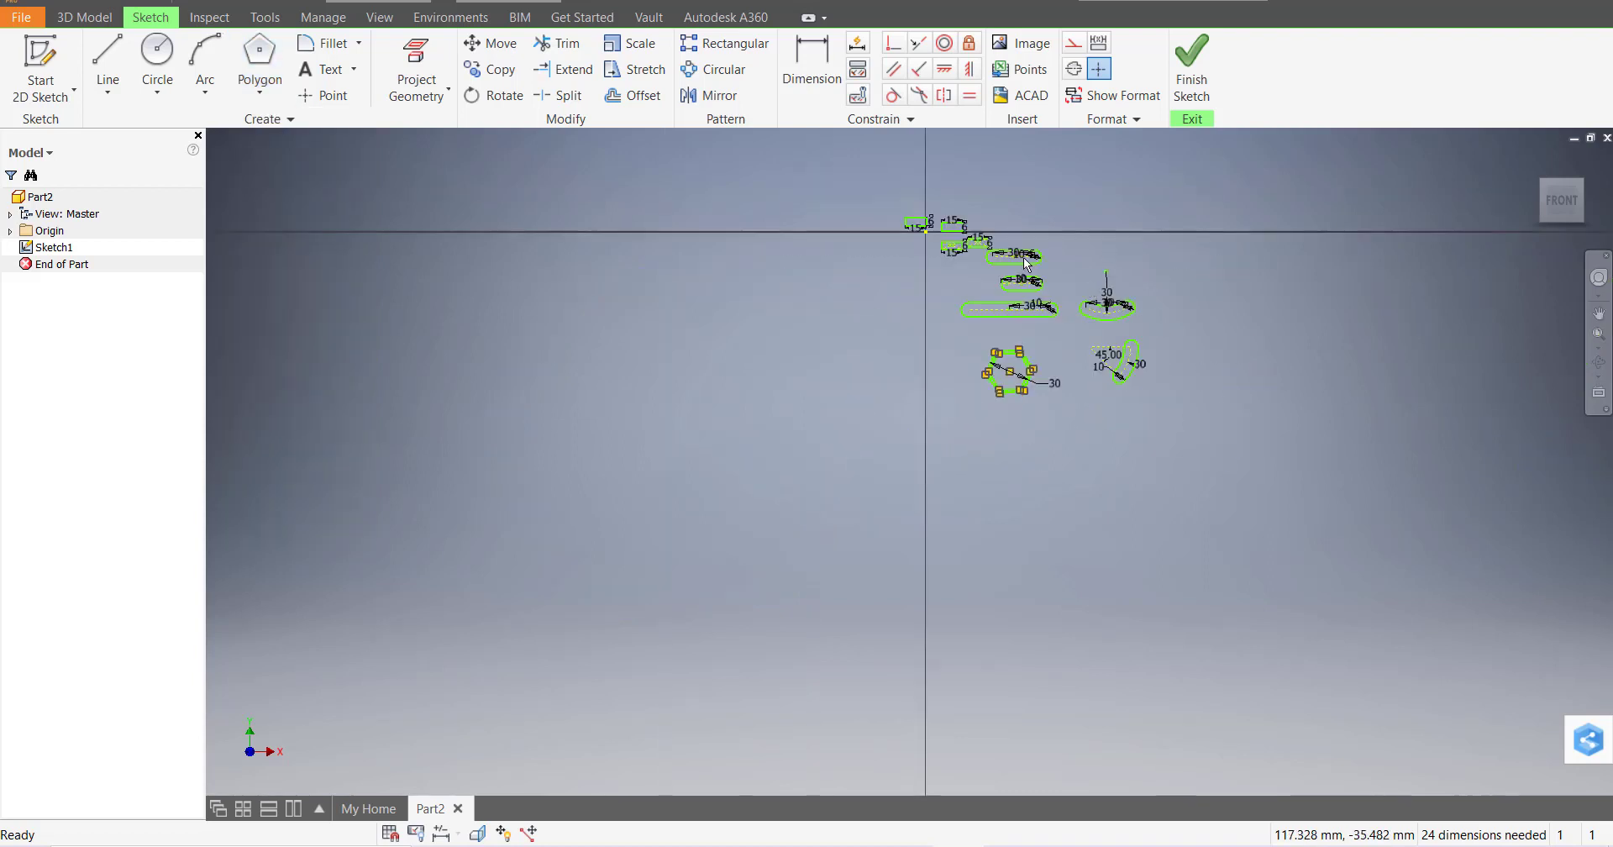
pyautogui.scroll(7, 1148, 234)
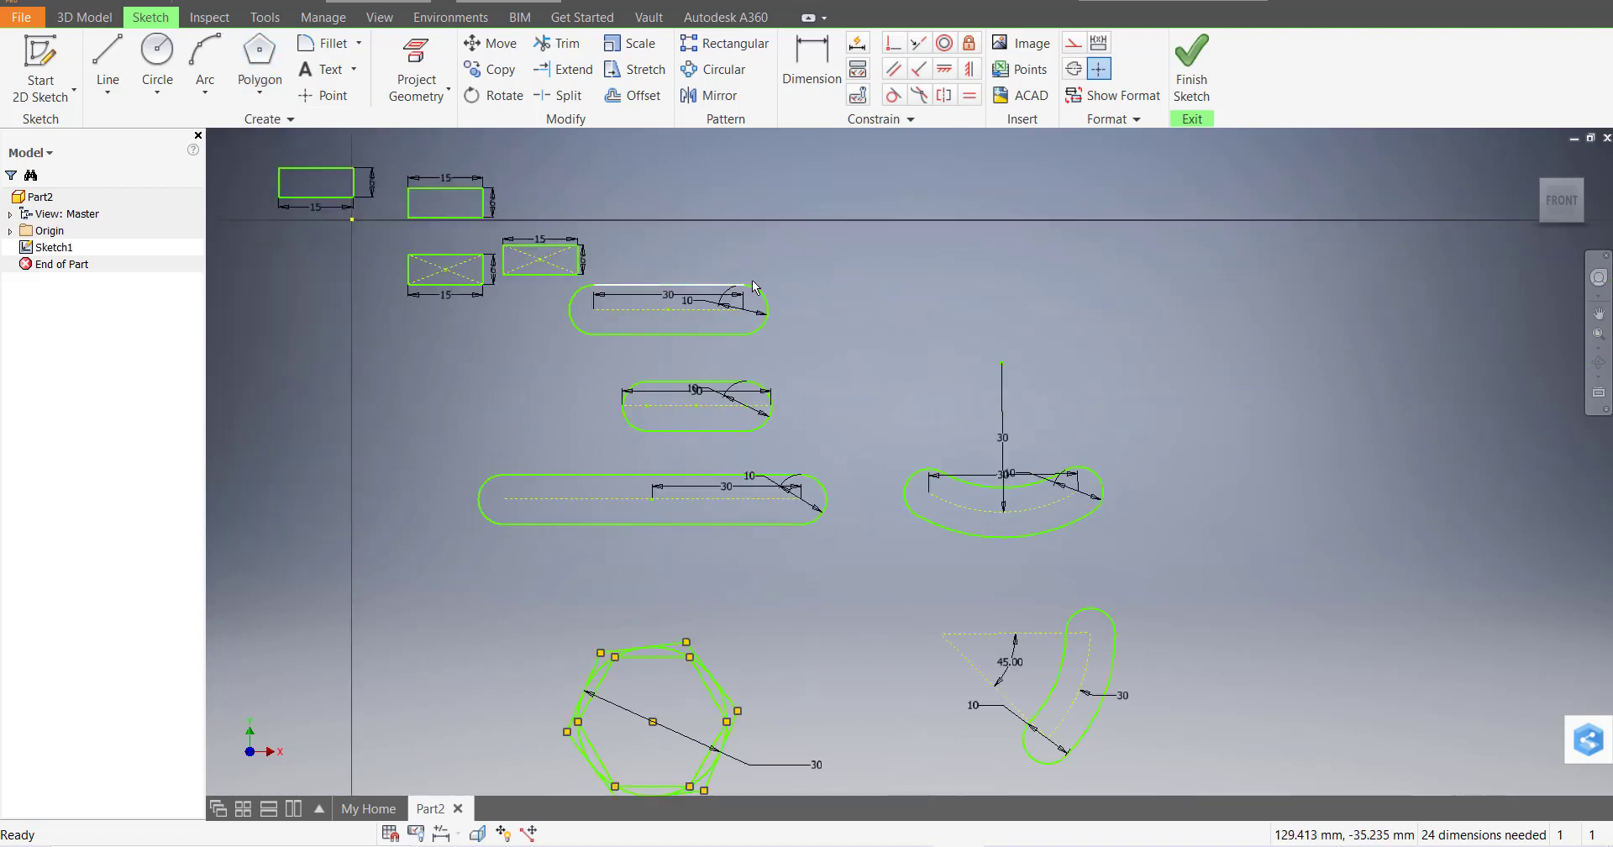